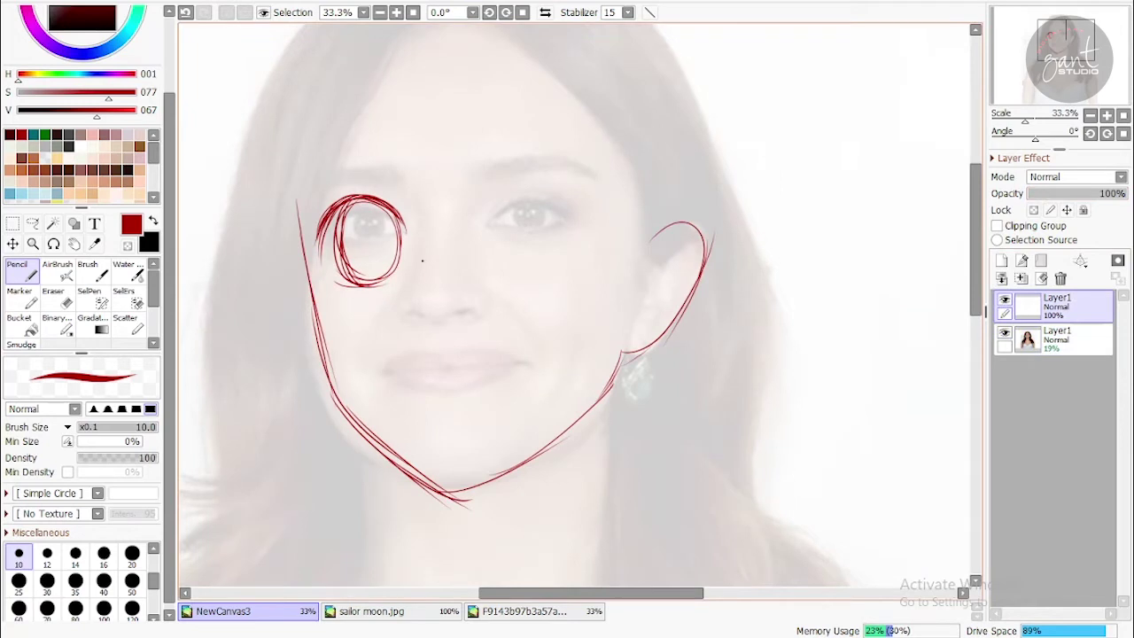
Sketch a short nose stroke and a gently curved mouth with a small lower-lip line over the photo
left_click_drag(422, 260, 410, 162)
left_click_drag(409, 203, 417, 218)
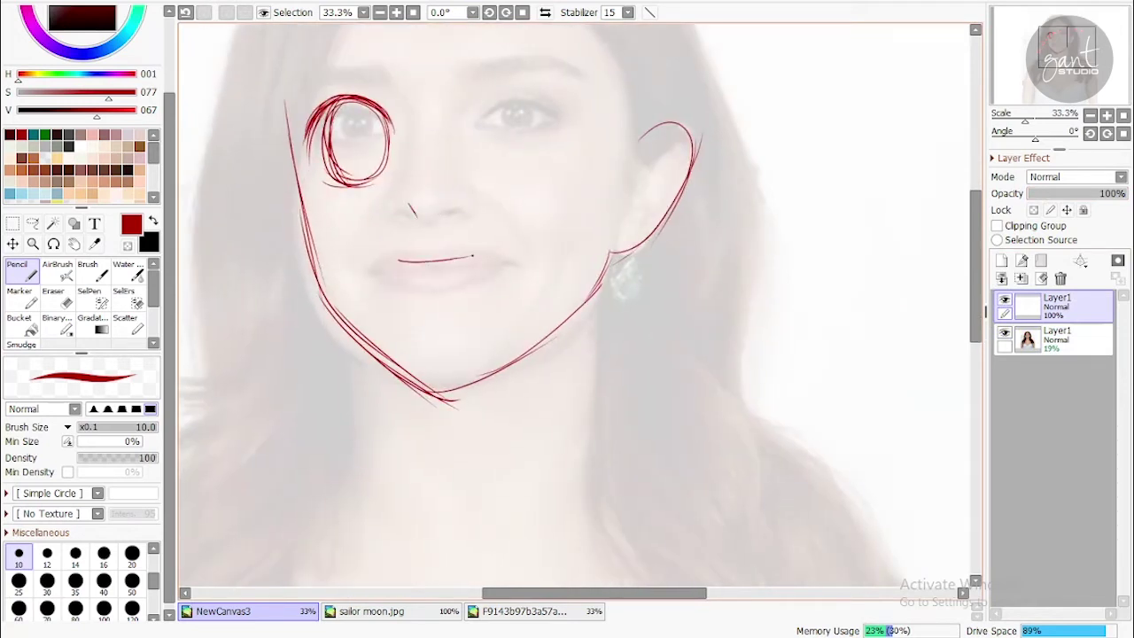
key("ctrl+z")
left_click_drag(390, 268, 474, 261)
left_click_drag(474, 261, 457, 283)
key("ctrl+z")
key("ctrl+z")
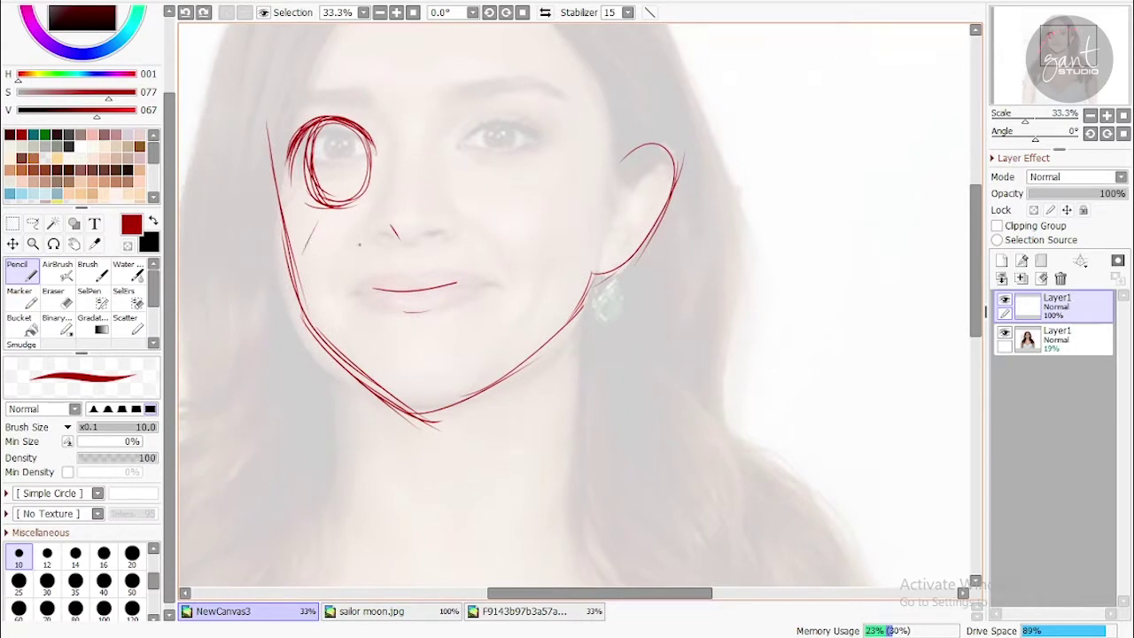
Sketch short diagonal blush marks on the cheek below the finished eye
left_click_drag(316, 237, 304, 252)
left_click_drag(338, 233, 327, 249)
key("ctrl+z")
Sketch the second large oval eye with its upper lid, and thin eyebrows above both eyes
mouse_move(465, 140)
left_mouse_down()
mouse_move(551, 142)
mouse_move(510, 206)
left_mouse_up()
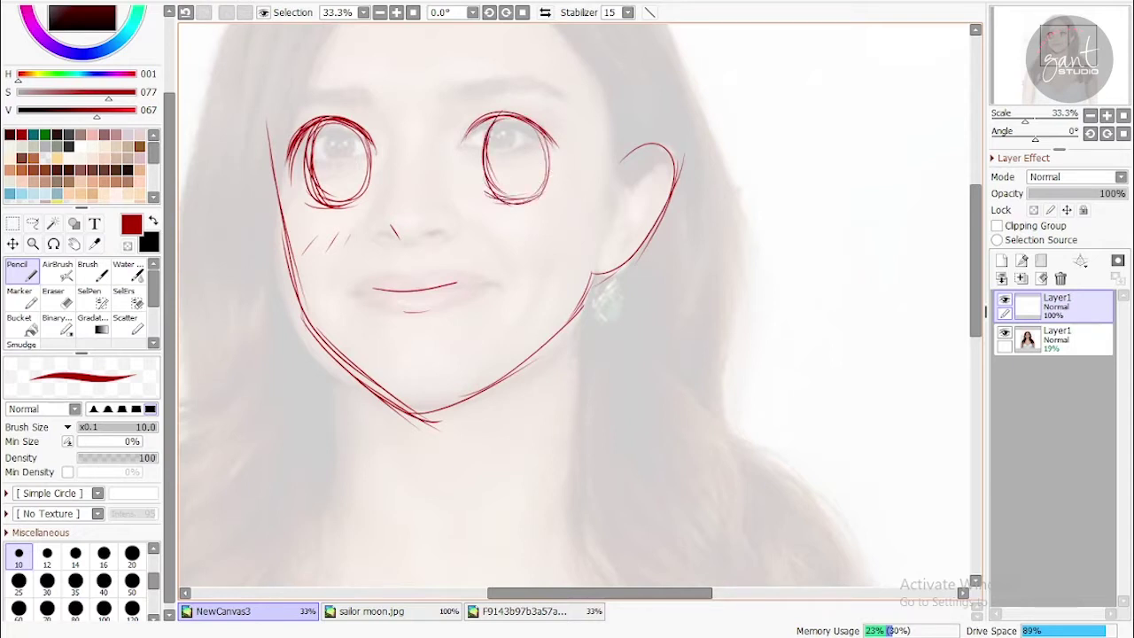
scroll(320, 179, "up", 3)
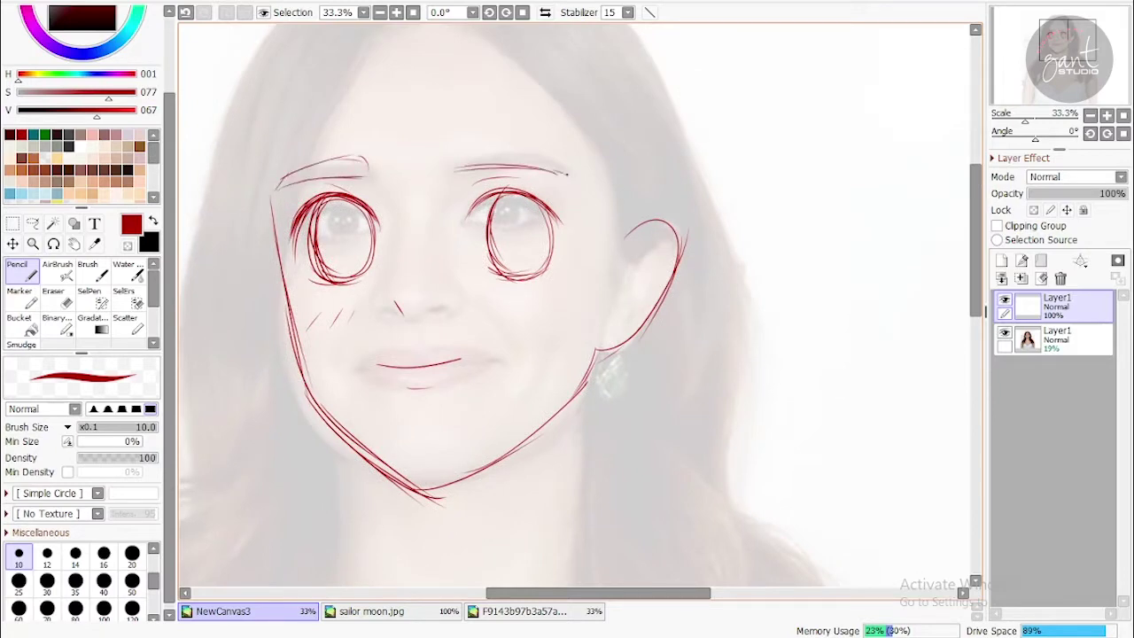
left_click_drag(466, 156, 564, 172)
Sketch the inner hairline from the forehead parting, curving down across the left side of the face
scroll(509, 111, "up", 2)
mouse_move(439, 76)
left_mouse_down()
mouse_move(355, 140)
mouse_move(330, 220)
left_mouse_up()
scroll(330, 220, "down", 1)
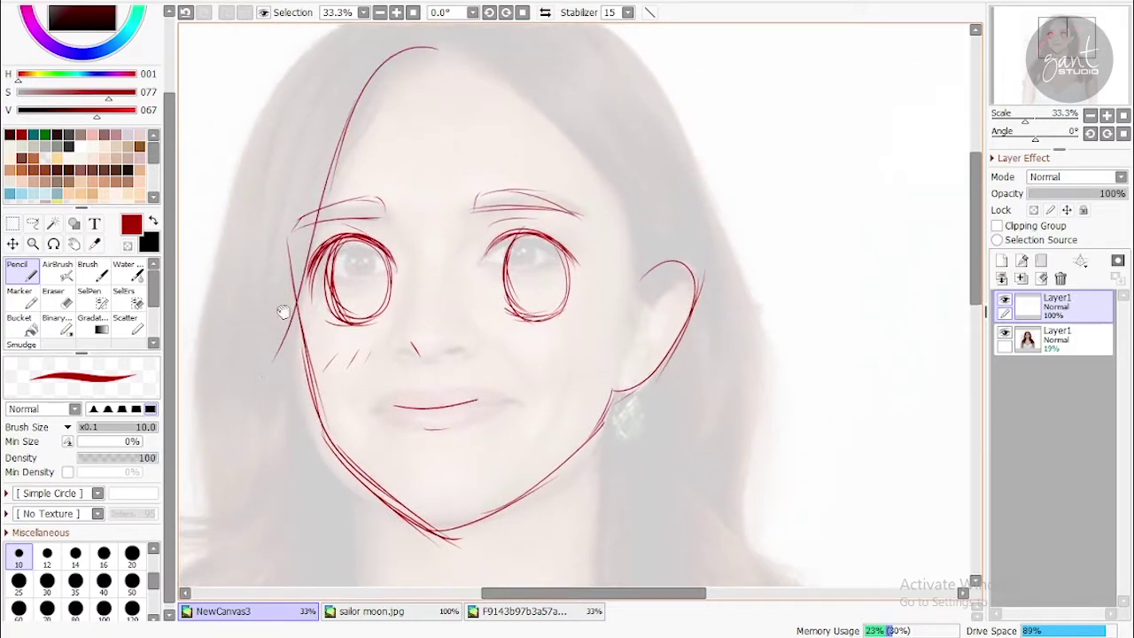
scroll(329, 220, "down", 9)
left_click_drag(356, 90, 263, 266)
scroll(262, 266, "up", 7)
left_click_drag(391, 99, 325, 340)
Sketch both sides of the neck with slightly curved lines descending from the jaw
scroll(319, 363, "down", 10)
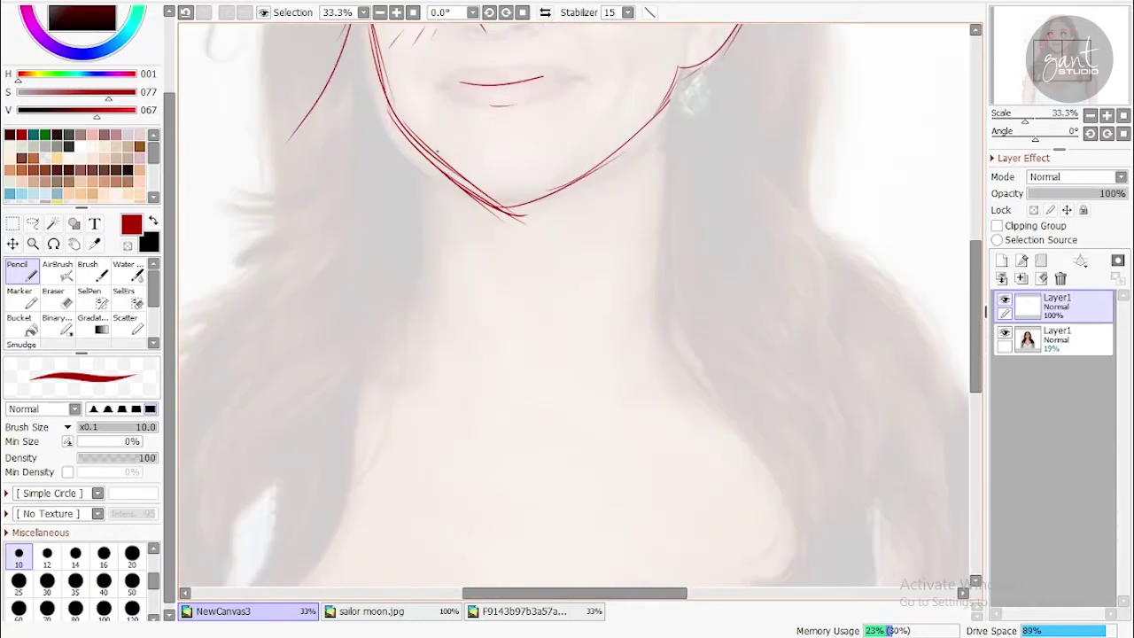
left_click_drag(442, 161, 461, 255)
left_click_drag(447, 176, 454, 278)
left_click_drag(634, 149, 608, 307)
left_click_drag(445, 182, 454, 296)
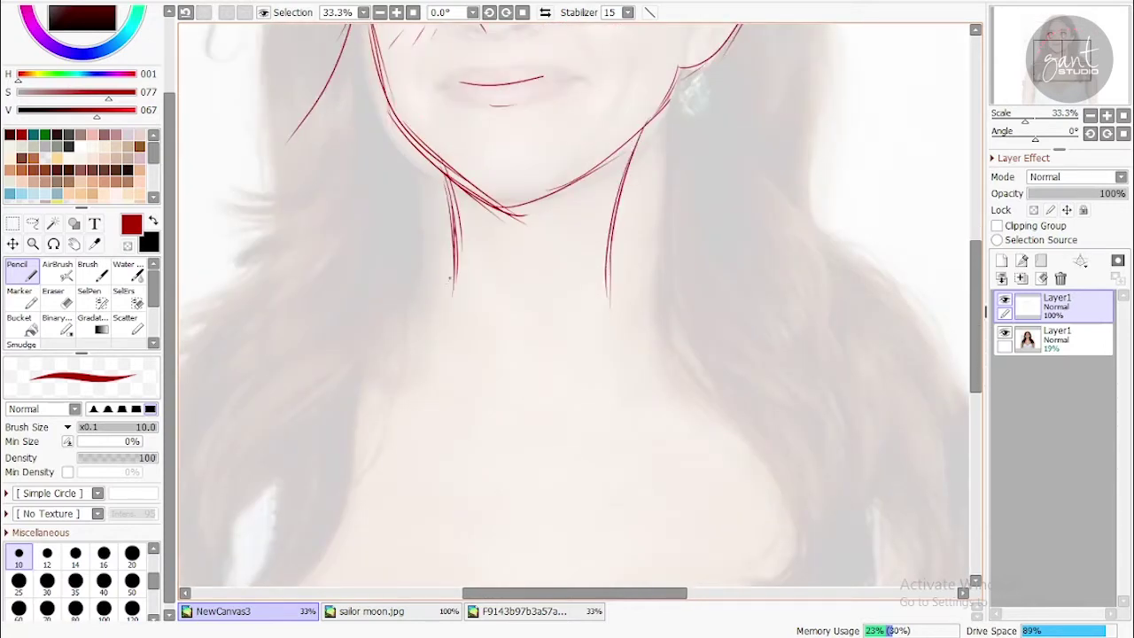
Sketch a curved choker band around the neck with a small crescent moon at its centre
left_click_drag(488, 261, 615, 224)
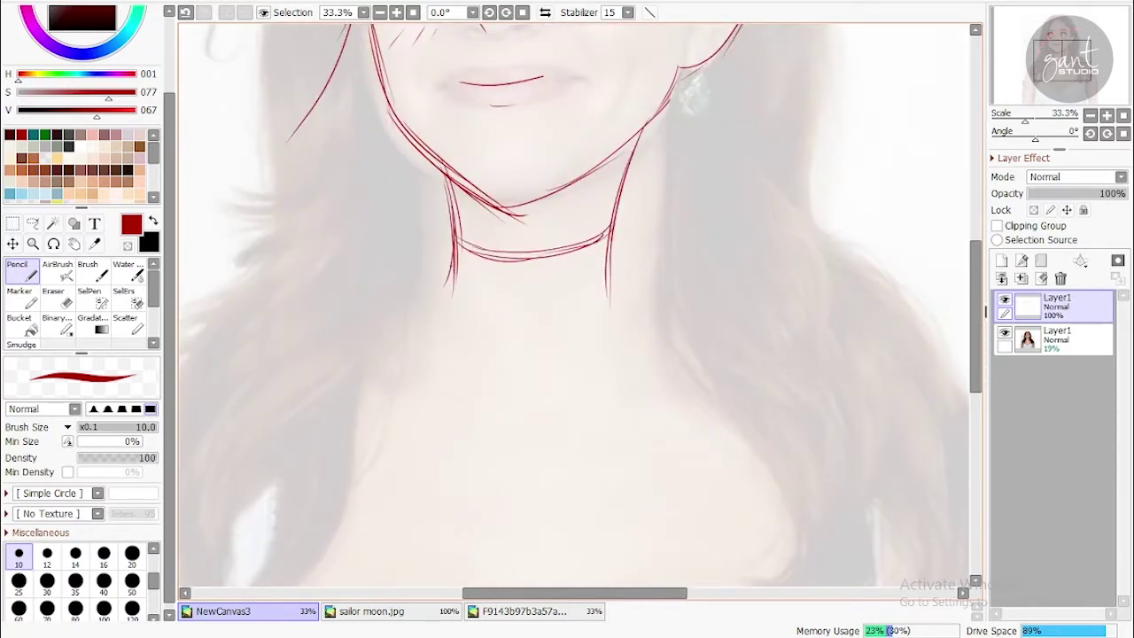
left_click_drag(458, 284, 602, 270)
key("ctrl+z")
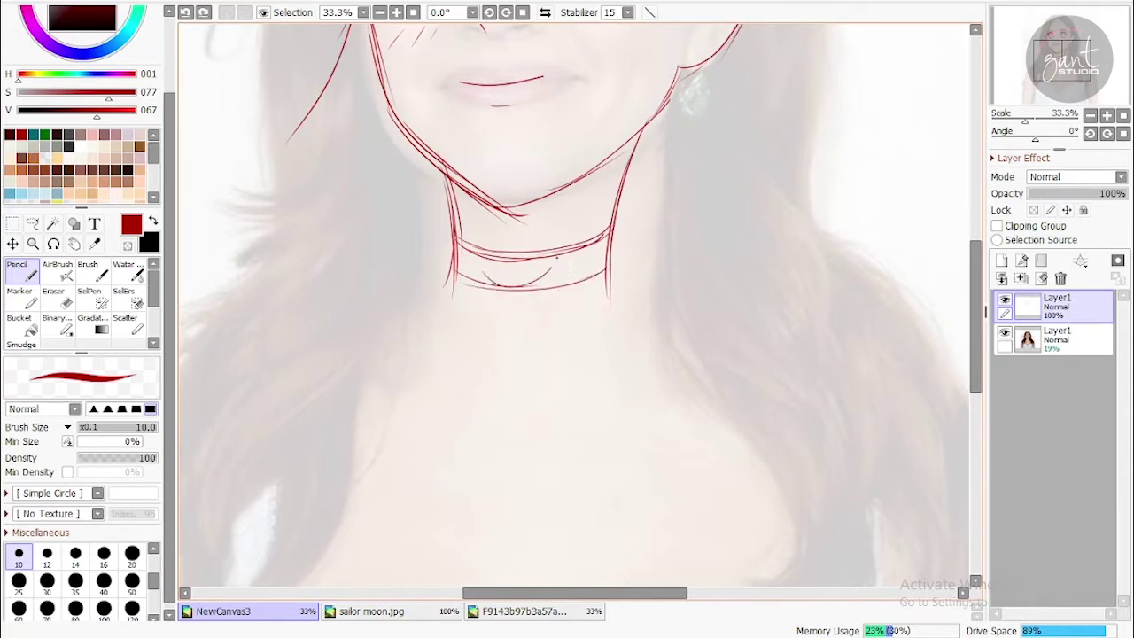
key("ctrl+z")
left_click_drag(498, 266, 542, 265)
Sketch a crescent-moon earring hanging just below the ear lobe
left_click_drag(529, 198, 452, 312)
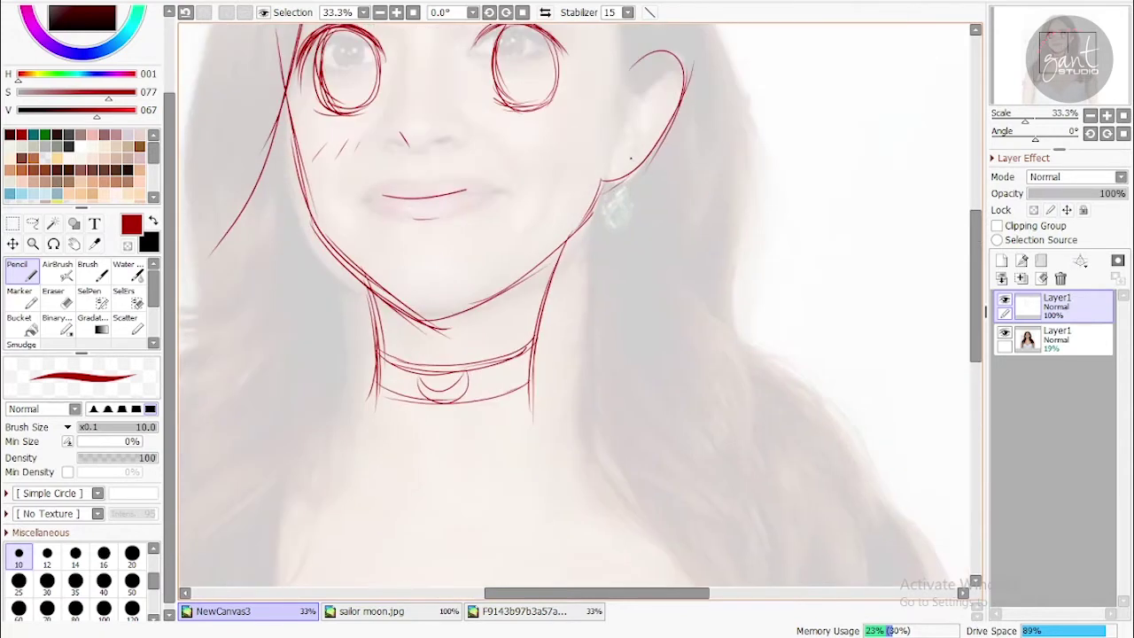
key("ctrl+z")
key("ctrl+z")
key("ctrl+z")
key("ctrl+z")
left_click_drag(606, 193, 636, 200)
Sketch a V-shaped tiara band across the forehead with a round gem at its centre
scroll(576, 306, "up", 3)
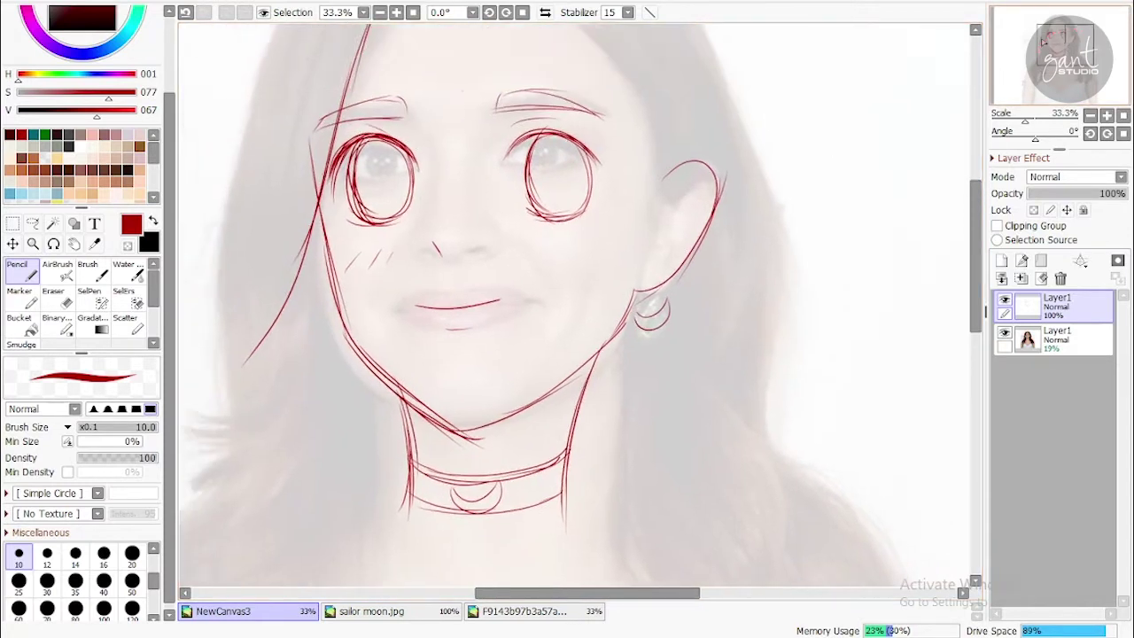
left_click_drag(456, 115, 611, 64)
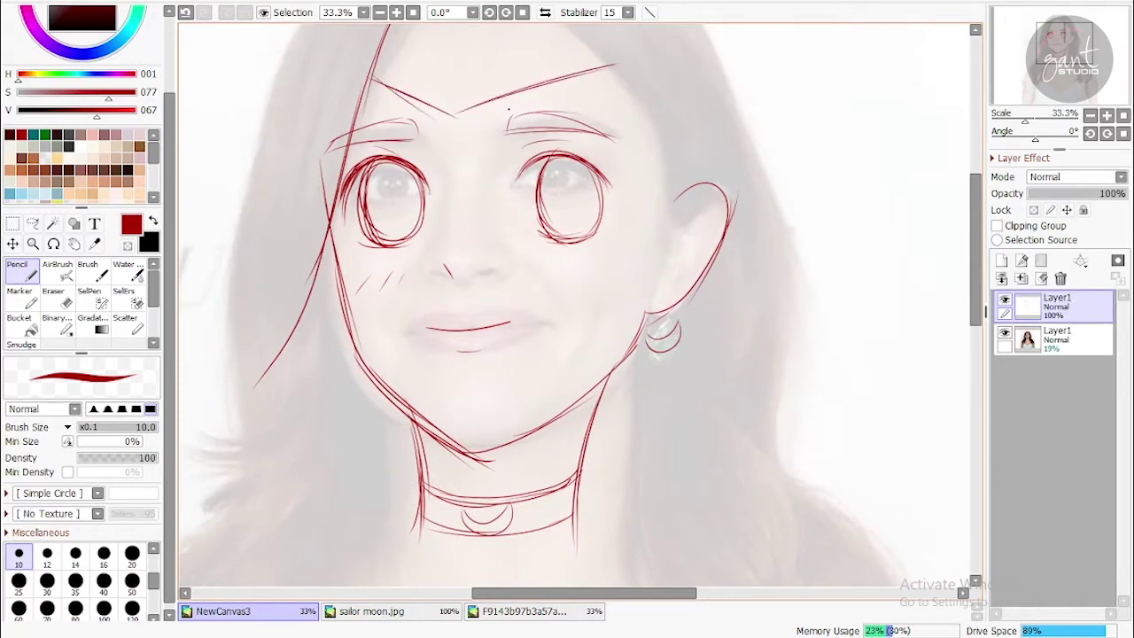
scroll(576, 306, "up", 3)
mouse_move(359, 167)
left_mouse_down()
mouse_move(542, 163)
mouse_move(424, 209)
mouse_move(419, 239)
mouse_move(416, 213)
left_mouse_up()
key("ctrl+z")
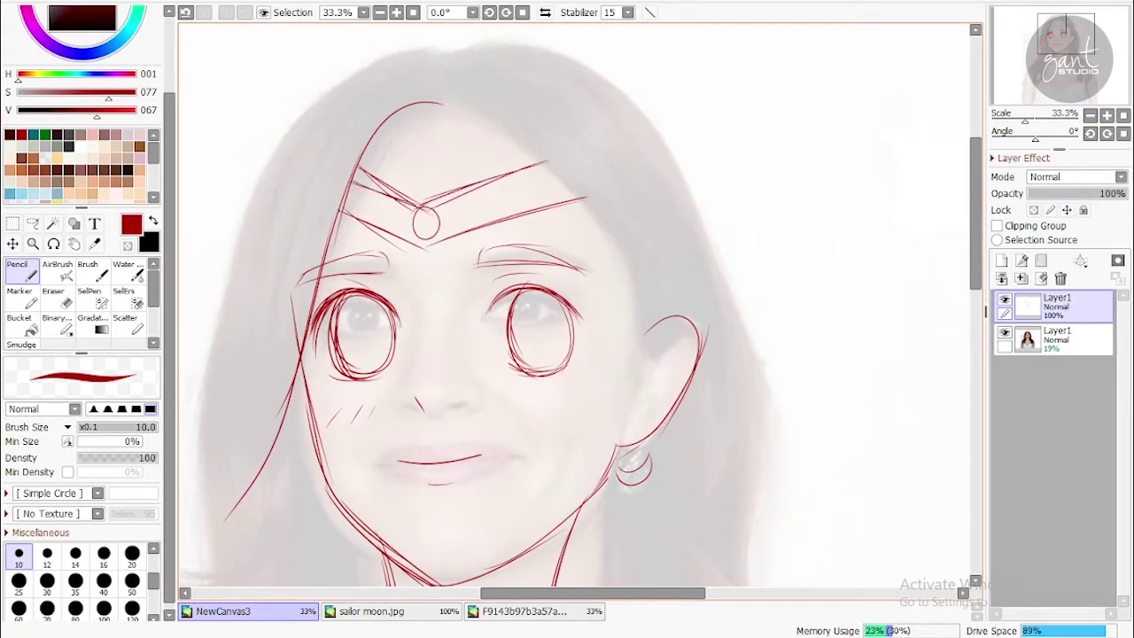
Sketch the right hairline from the parting down to the ear, and the inner ear curves
left_click_drag(449, 98, 630, 286)
left_click_drag(581, 200, 655, 335)
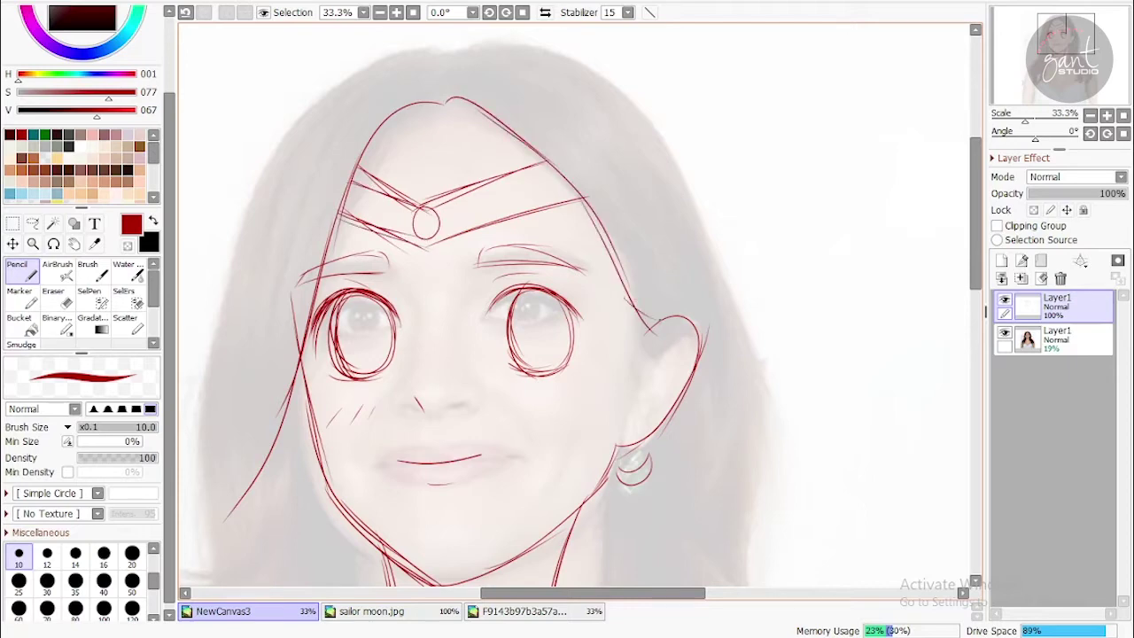
scroll(621, 310, "down", 3)
mouse_move(585, 266)
left_mouse_down()
mouse_move(625, 187)
mouse_move(603, 255)
left_mouse_up()
key("ctrl+z")
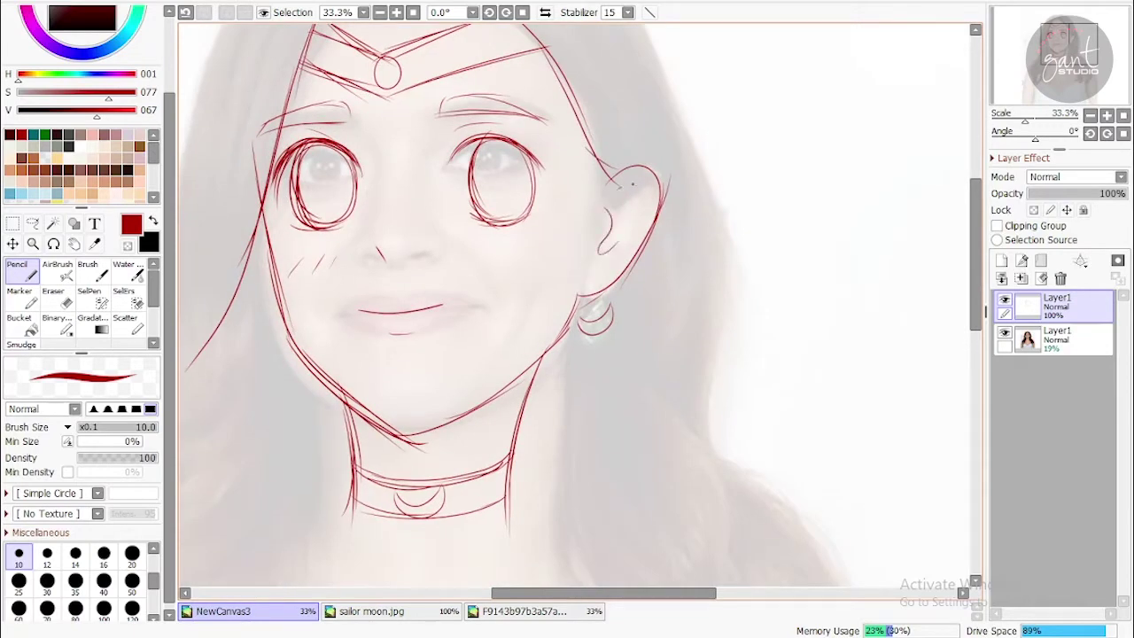
left_click_drag(642, 184, 624, 221)
Add blush marks below the right eye and short lashes at the outer corners of the eyes
scroll(615, 180, "up", 2)
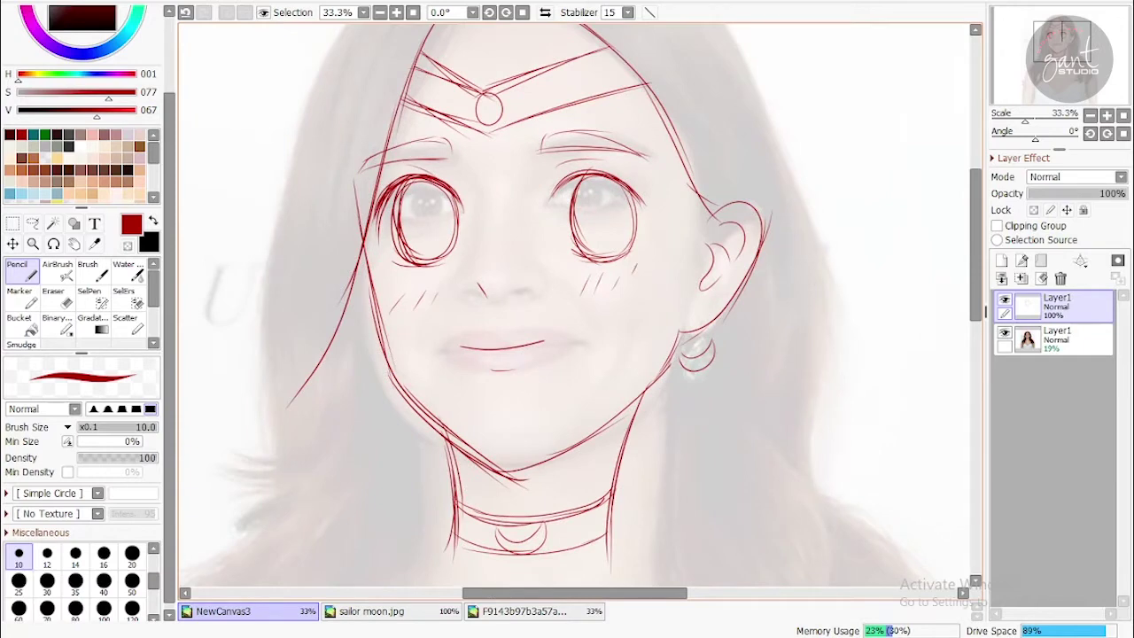
left_click_drag(624, 188, 644, 178)
left_click_drag(543, 240, 569, 409)
key("ctrl+z")
Sketch the outer hair contour from the crown down the left side of the head
left_click_drag(532, 106, 372, 241)
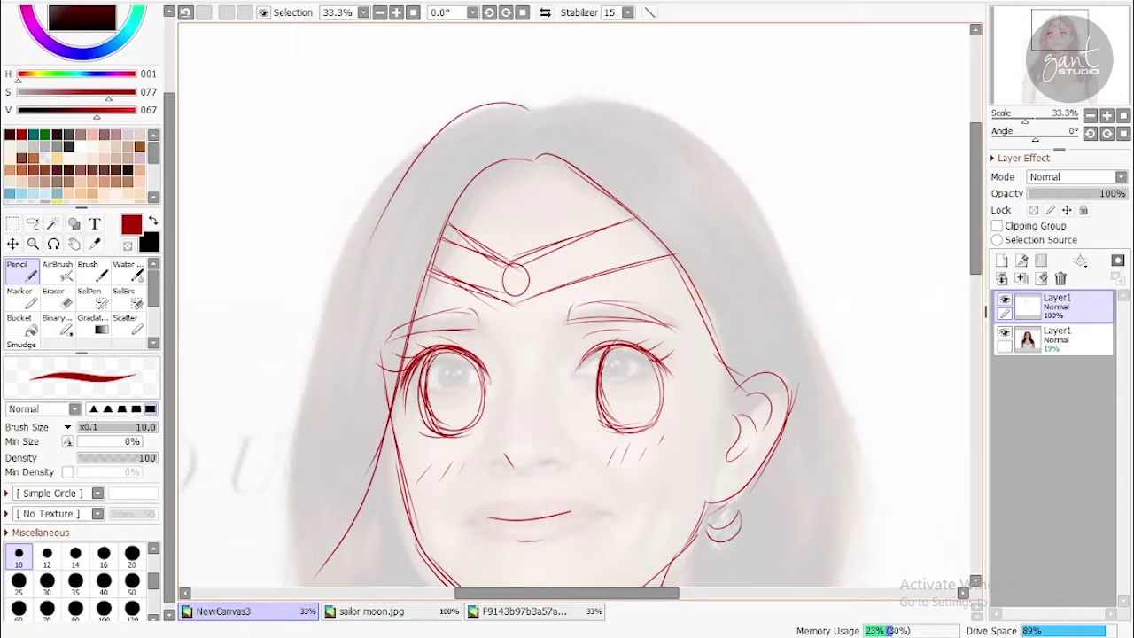
left_click_drag(413, 165, 353, 326)
left_click_drag(434, 138, 310, 381)
mouse_move(354, 354)
left_mouse_down()
mouse_move(404, 128)
mouse_move(350, 452)
left_mouse_up()
left_click_drag(408, 368, 358, 456)
key("ctrl+z")
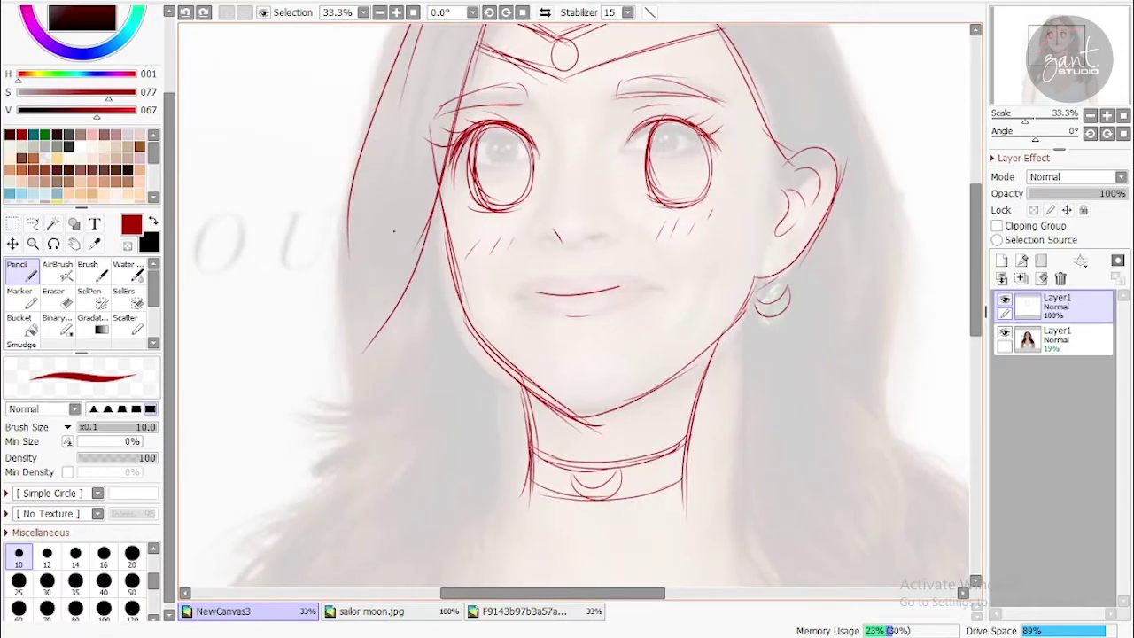
Extend the left hair past the neck toward the shoulder, with long flowing strands and flicked ends
mouse_move(370, 149)
left_mouse_down()
mouse_move(358, 400)
mouse_move(371, 116)
left_mouse_up()
mouse_move(523, 99)
left_mouse_down()
mouse_move(342, 417)
mouse_move(308, 517)
left_mouse_up()
mouse_move(414, 104)
left_mouse_down()
mouse_move(437, 214)
mouse_move(337, 393)
left_mouse_up()
key("ctrl+z")
left_click_drag(395, 269, 328, 330)
mouse_move(395, 304)
left_mouse_down()
mouse_move(427, 113)
mouse_move(346, 142)
left_mouse_up()
Sketch the full lower lock of the left hair, tapering into overlapping curved tips over the chest
left_click_drag(418, 128, 315, 421)
left_click_drag(307, 312, 316, 416)
left_click_drag(312, 409, 371, 481)
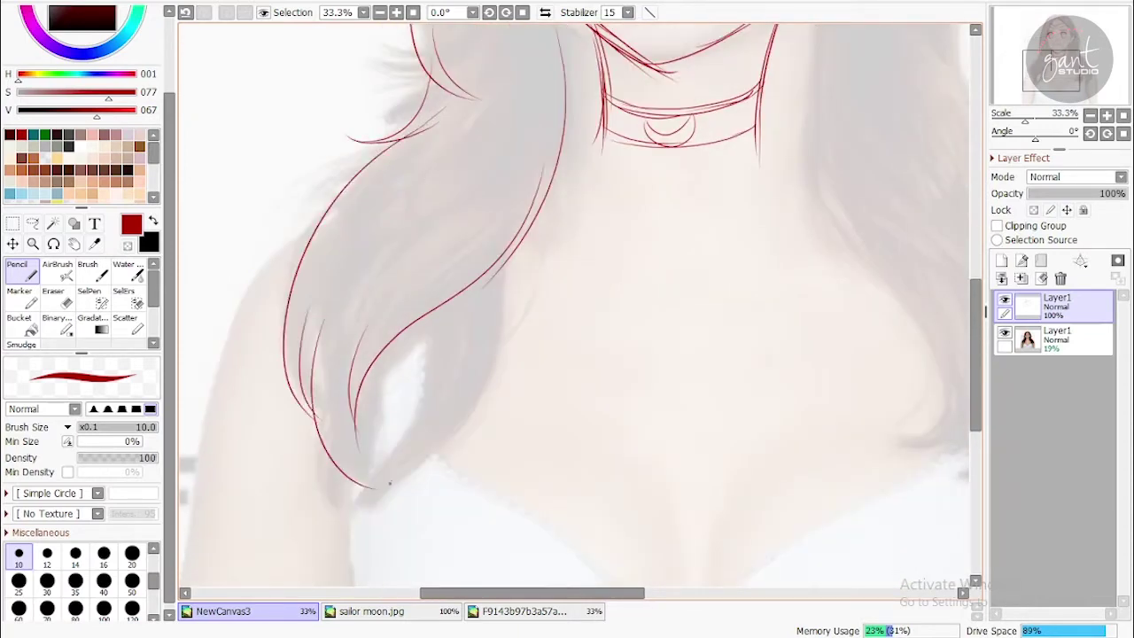
left_click_drag(429, 328, 366, 438)
left_click_drag(434, 324, 388, 461)
Sketch the outer hair contour from the crown over the right side of the head
scroll(405, 367, "up", 5)
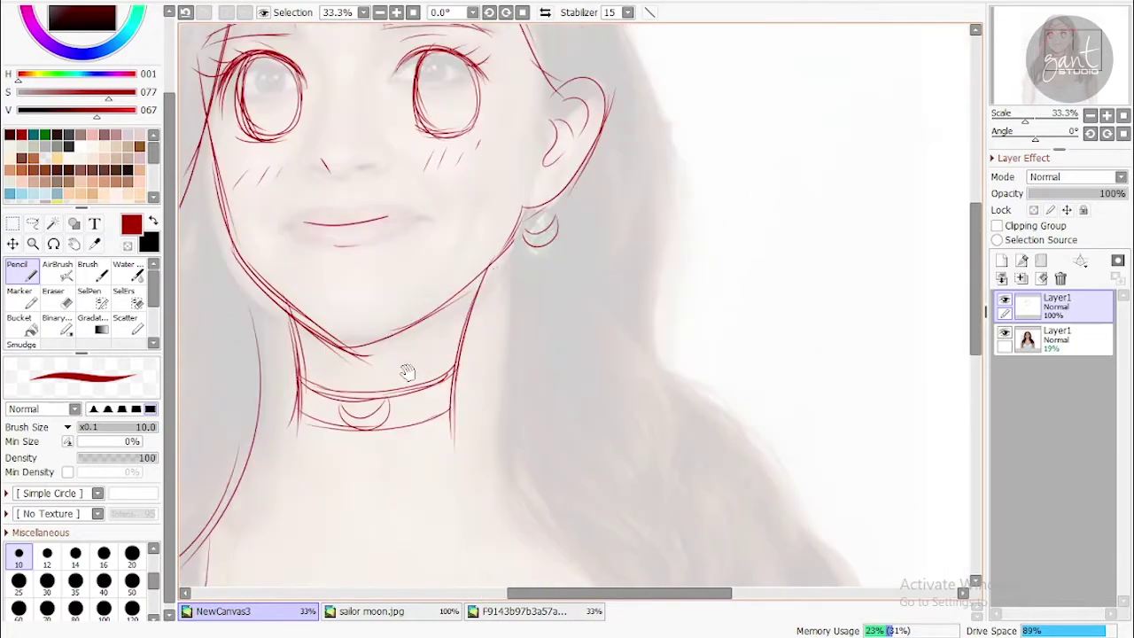
scroll(443, 375, "right", 5)
scroll(443, 375, "down", 2)
left_click_drag(341, 354, 299, 489)
scroll(329, 342, "up", 5)
scroll(329, 342, "right", 2)
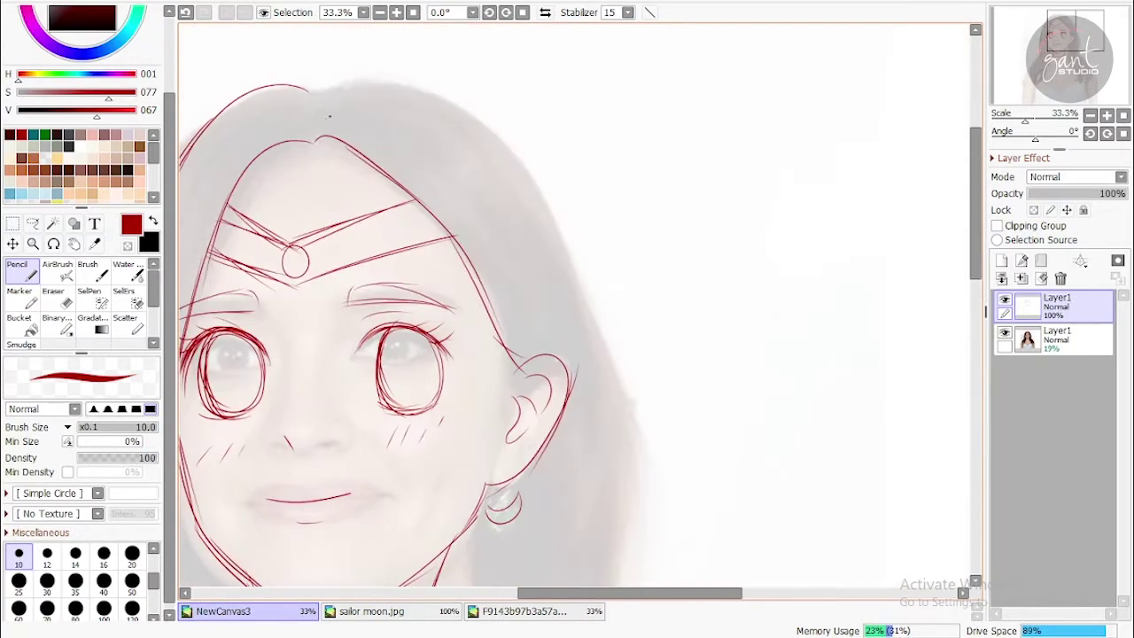
left_click_drag(312, 89, 489, 119)
left_click_drag(407, 95, 602, 518)
Continue the right outer hair contour past the ear, curving inward beside the neck
scroll(481, 265, "down", 3)
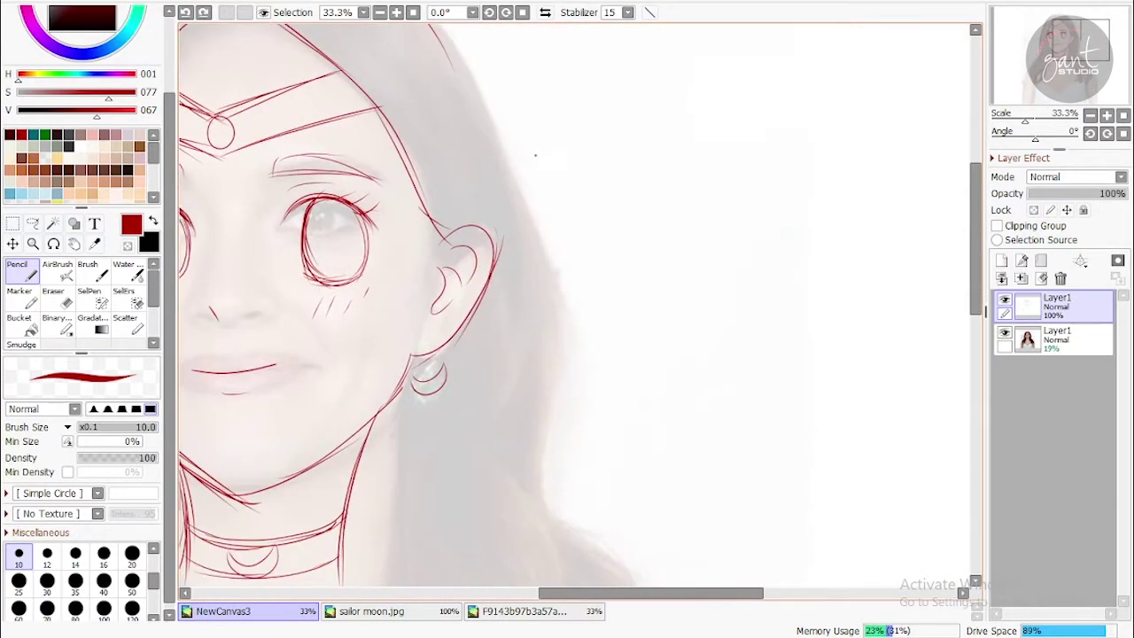
scroll(481, 266, "up", 3)
scroll(481, 266, "down", 4)
scroll(481, 266, "right", 1)
scroll(481, 266, "down", 3)
left_click_drag(517, 175, 475, 315)
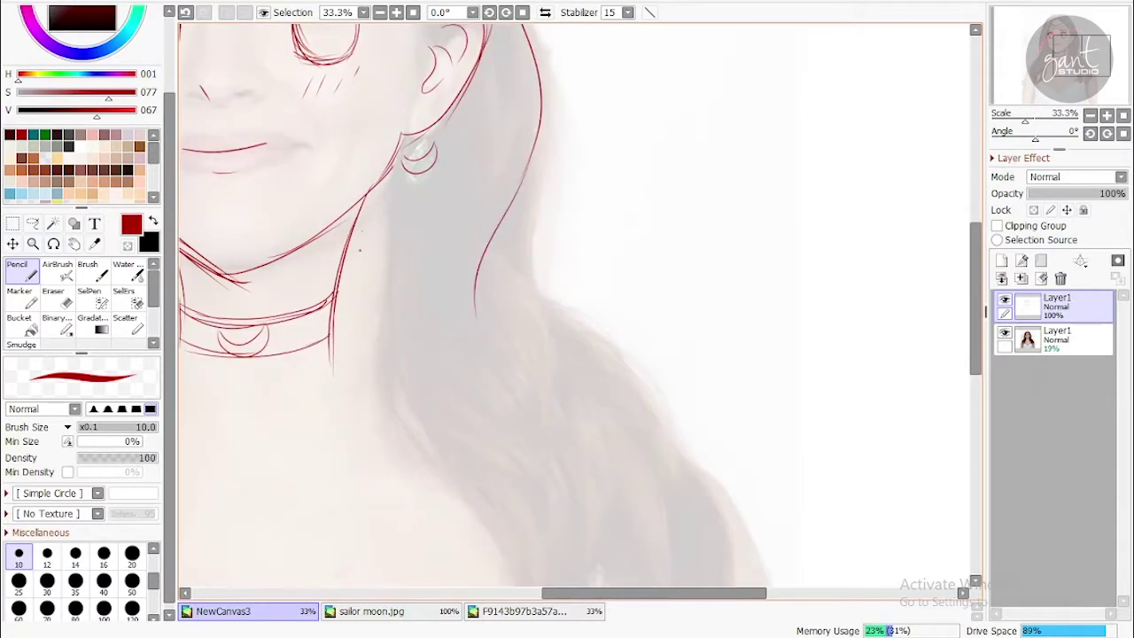
Sketch the right hair's inner edge beside the neck and its wavy outer edge over the shoulder
left_click_drag(435, 252, 354, 452)
scroll(460, 467, "down", 5)
left_click_drag(319, 202, 438, 416)
scroll(417, 317, "down", 5)
left_click_drag(359, 140, 485, 390)
scroll(461, 390, "down", 1)
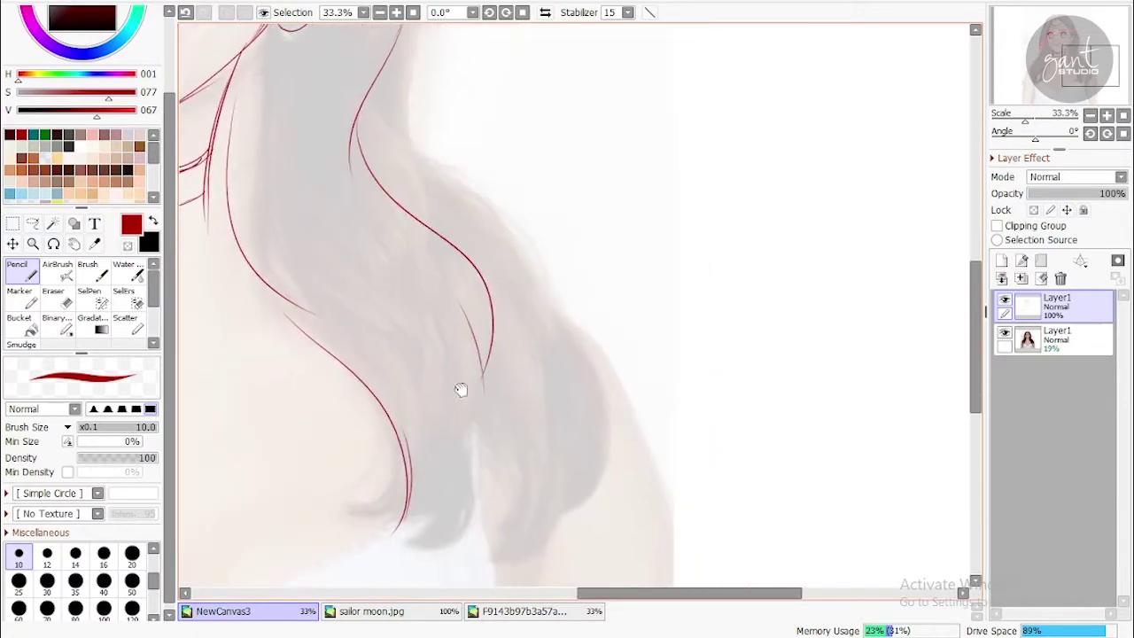
Finish the lower tips of the right hair and add inner strand lines below the earring
scroll(461, 390, "down", 4)
scroll(461, 390, "up", 8)
scroll(461, 389, "left", 1)
left_click_drag(459, 157, 454, 386)
left_click_drag(340, 310, 422, 438)
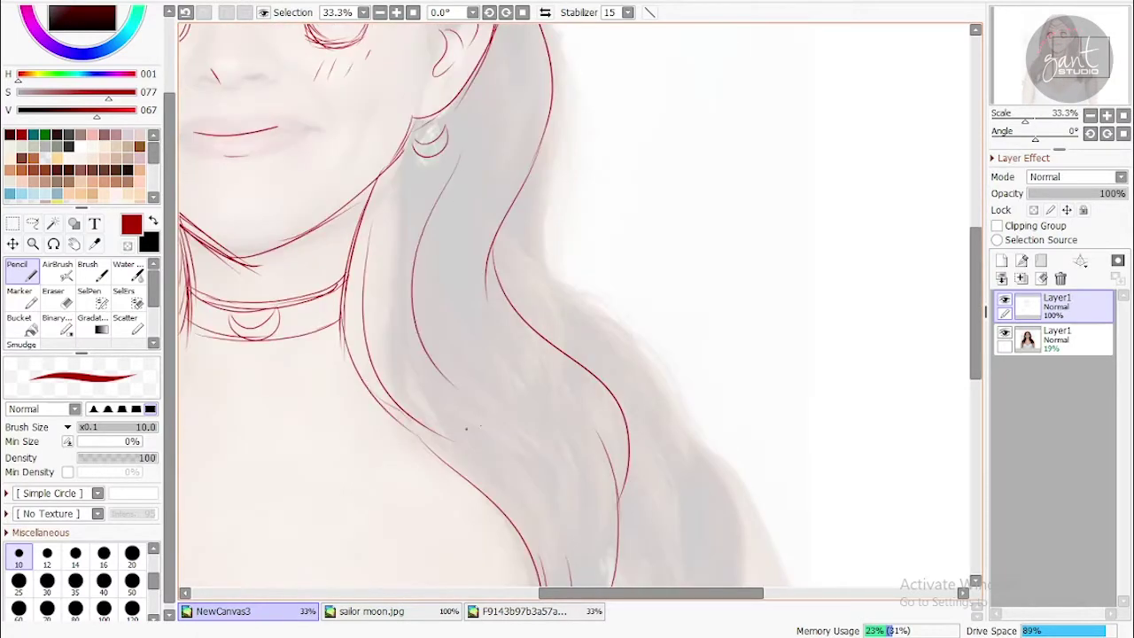
Hide the reference photo layer and check the line sketch on its own
left_click(1005, 333)
left_click(1090, 115)
left_click(1107, 115)
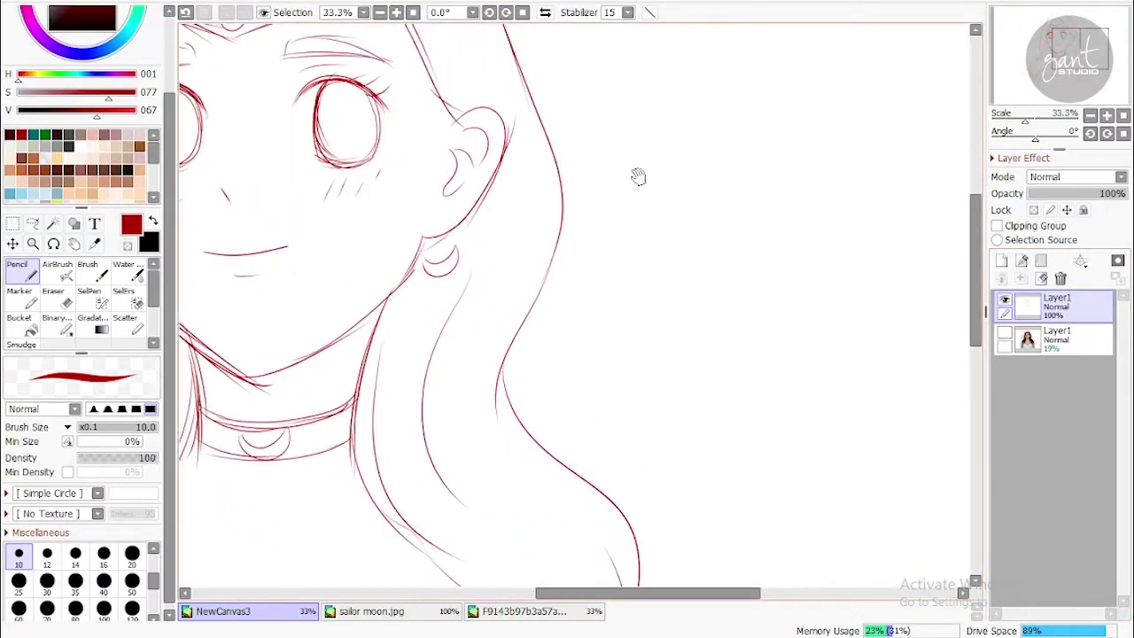
left_click_drag(638, 176, 816, 281)
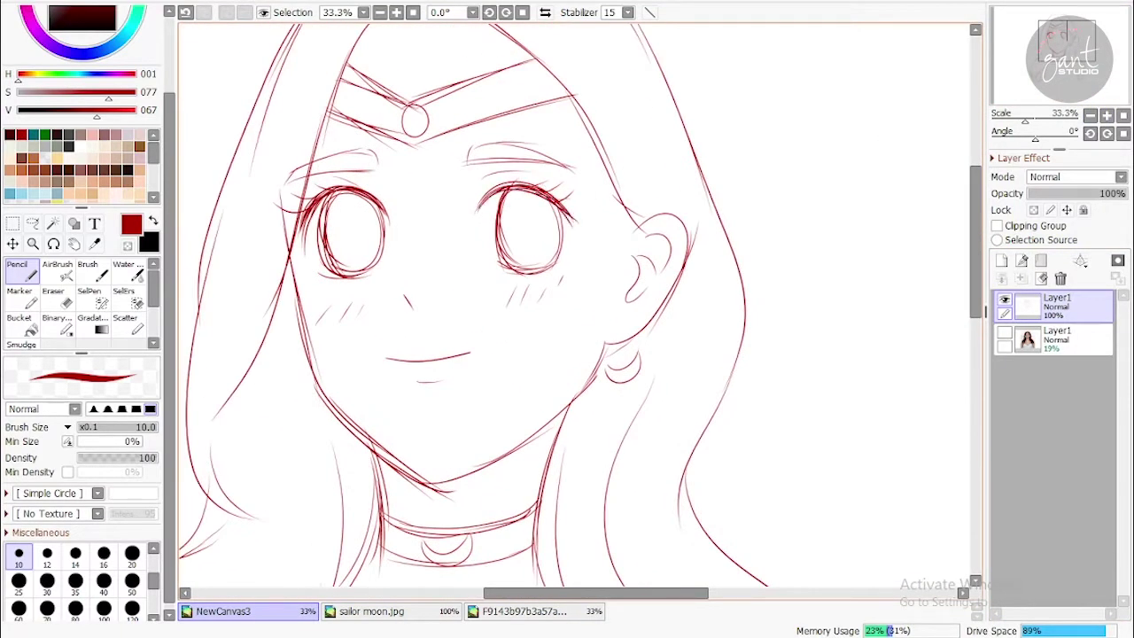
Erase the nose, the mouth and the overlapping stray lines along the jaw and chin
mouse_move(531, 354)
left_mouse_down()
mouse_move(543, 295)
mouse_move(430, 324)
left_mouse_up()
key("e")
left_click_drag(443, 241, 417, 250)
mouse_move(434, 248)
left_mouse_down()
mouse_move(464, 274)
mouse_move(454, 294)
mouse_move(441, 283)
left_mouse_up()
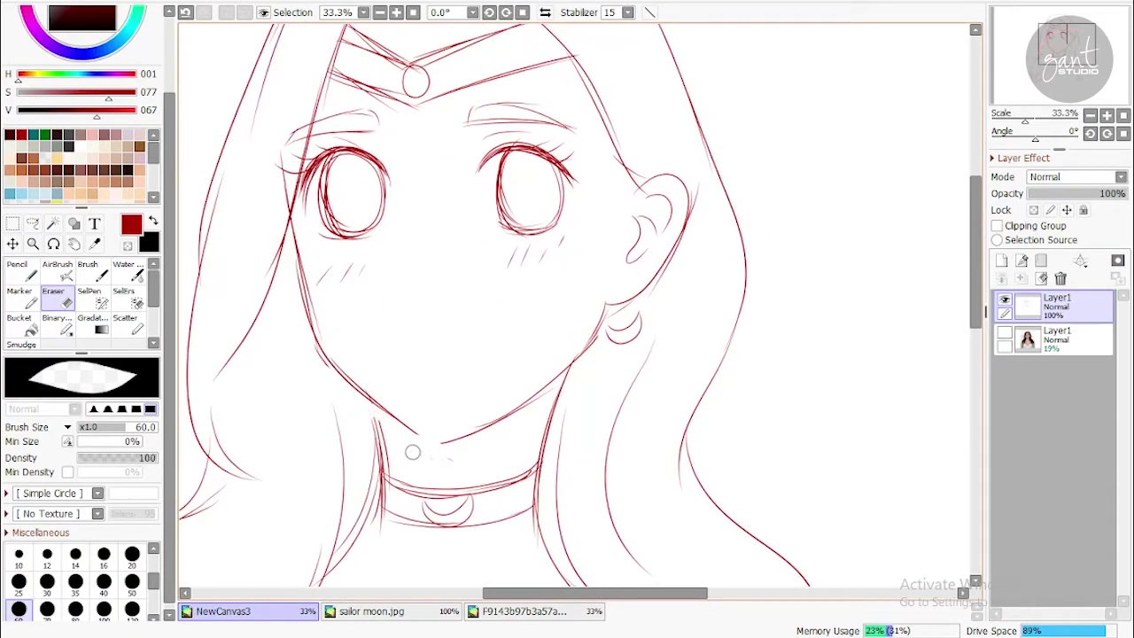
Redraw the tip of the chin with the Pencil to close the gap in the jawline
key("n")
key("l")
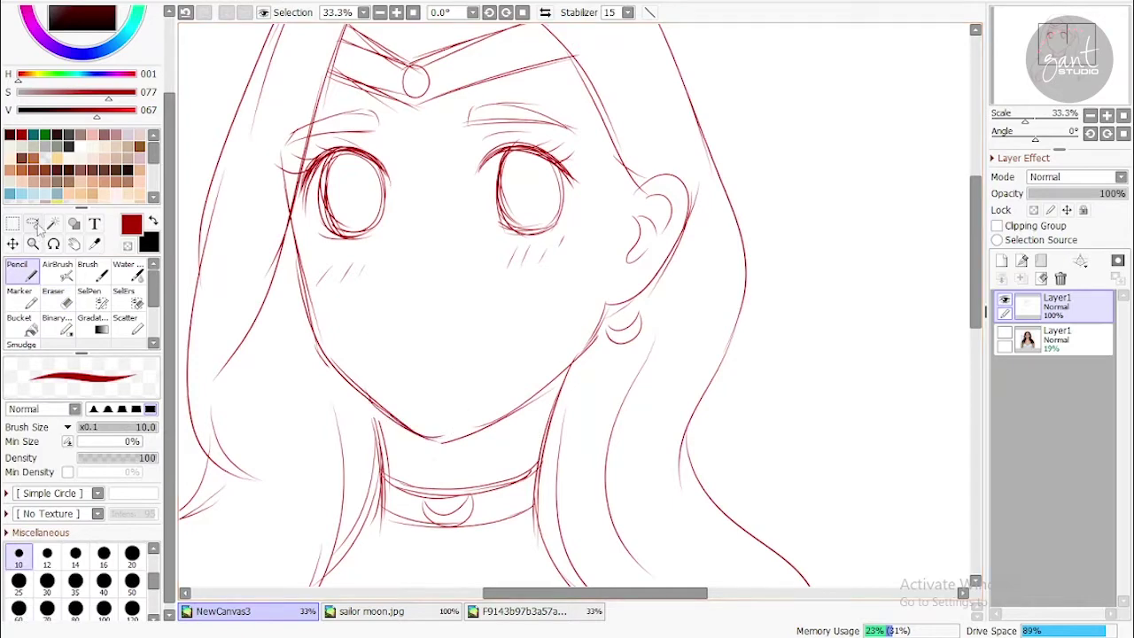
left_click_drag(384, 178, 385, 292)
left_click_drag(403, 396, 386, 363)
key("n")
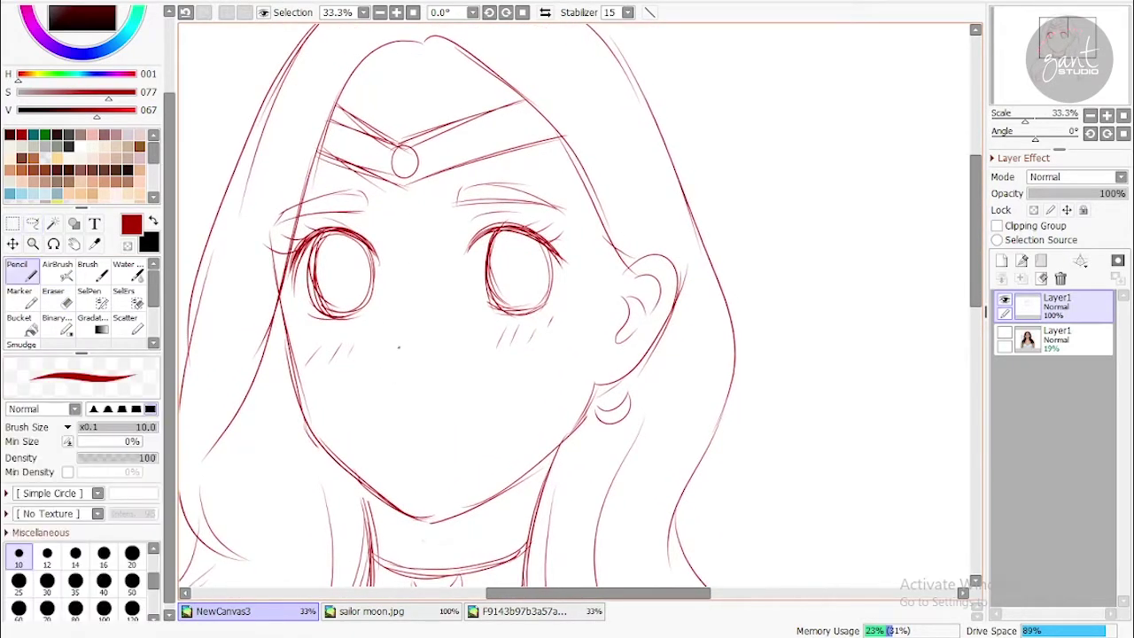
Redraw the nose and a small smiling mouth with a short lower-lip line
left_click_drag(384, 411, 397, 413)
key("ctrl+z")
left_click_drag(427, 409, 469, 399)
left_click_drag(410, 442, 436, 442)
key("ctrl+z")
mouse_move(390, 472)
left_mouse_down()
mouse_move(411, 330)
mouse_move(460, 293)
mouse_move(426, 426)
left_mouse_up()
Add fine strand lines to the upper hair on both sides of the head and check the whole sketch
left_click(1091, 116)
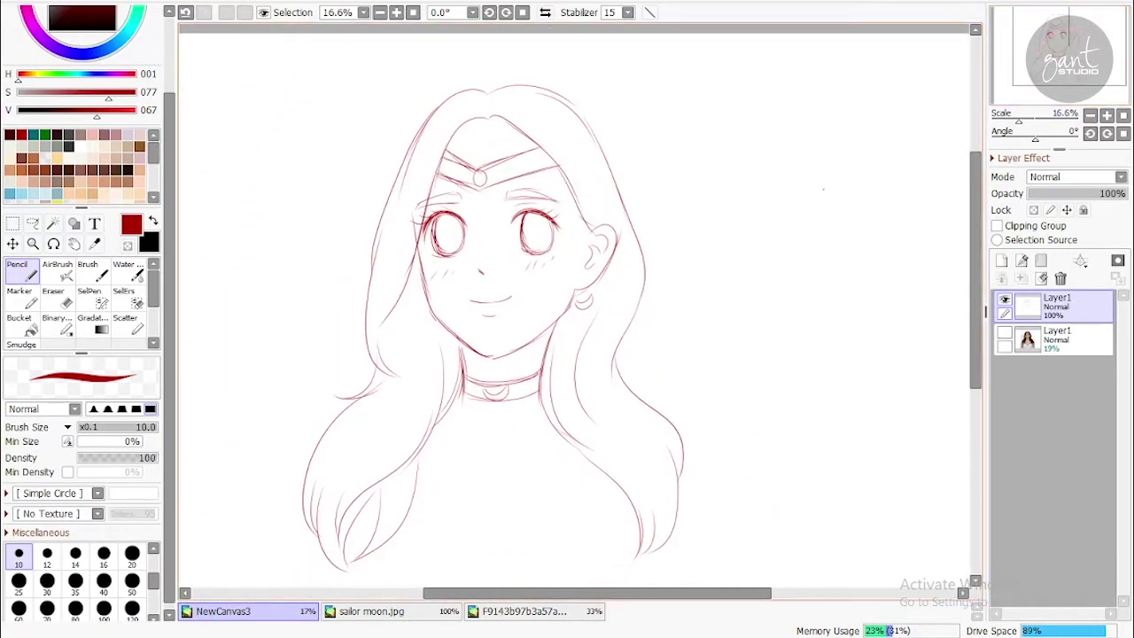
left_click(1106, 115)
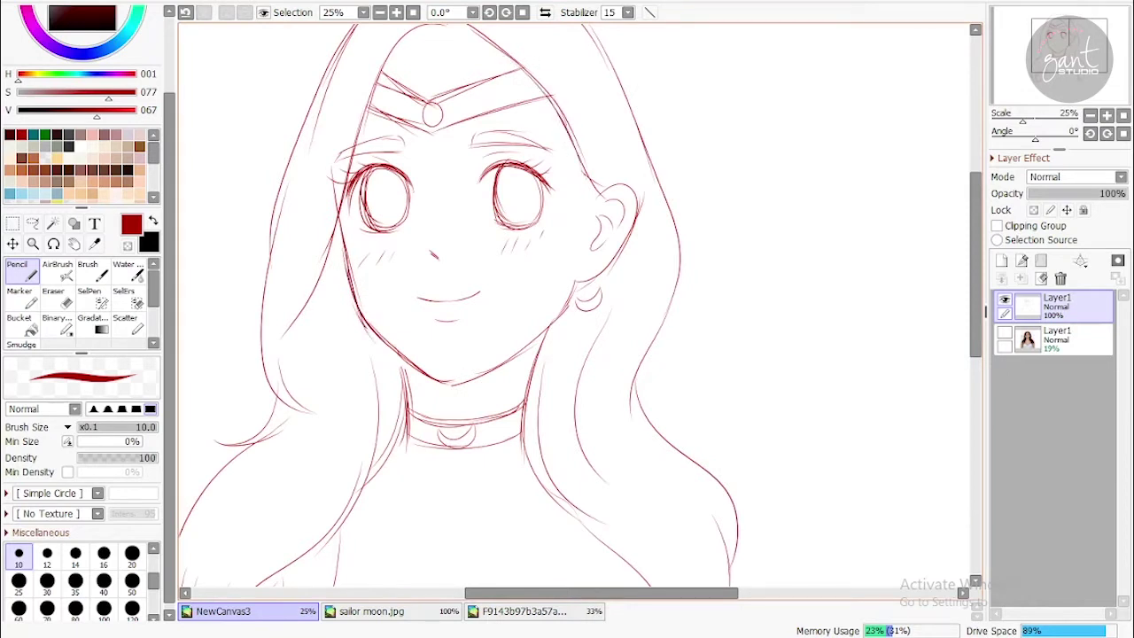
left_click_drag(560, 84, 543, 183)
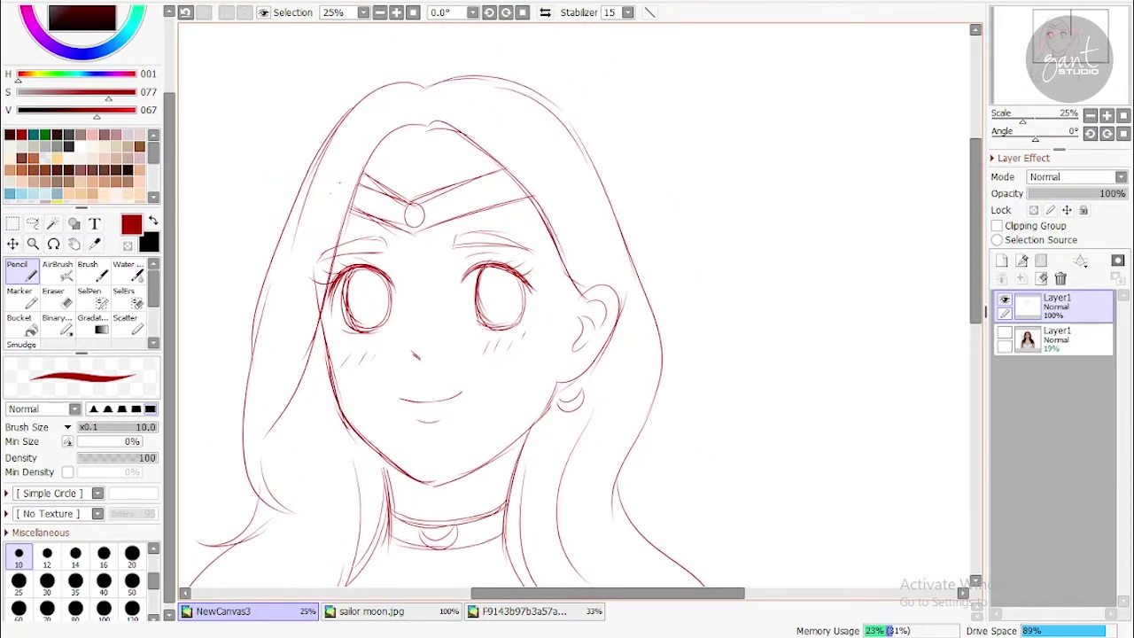
left_click_drag(286, 328, 255, 280)
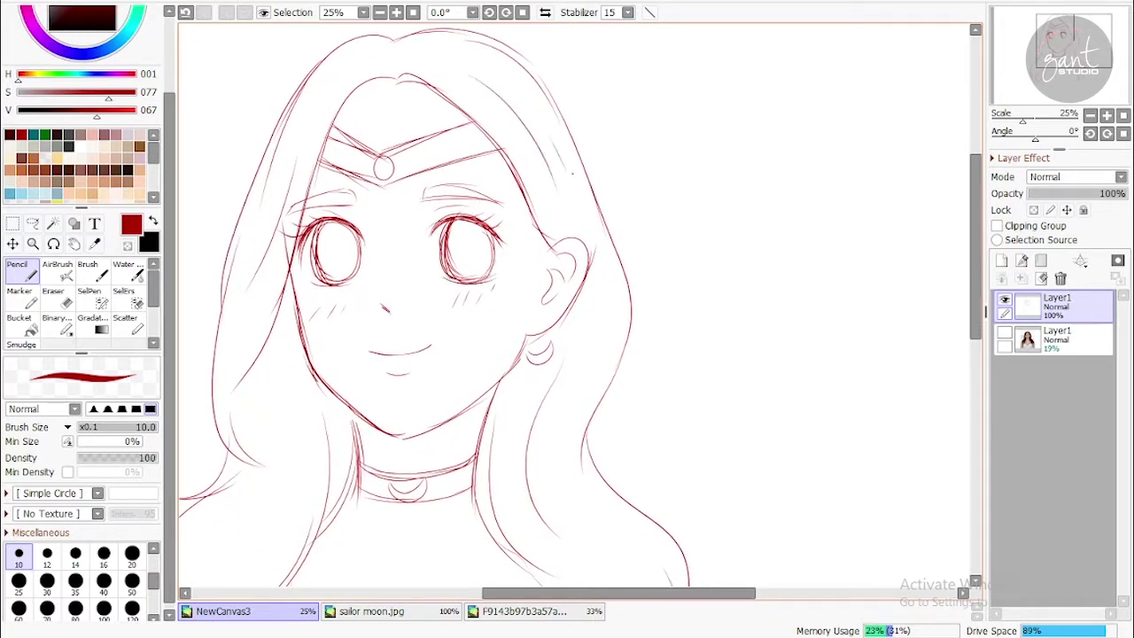
left_click(1091, 116)
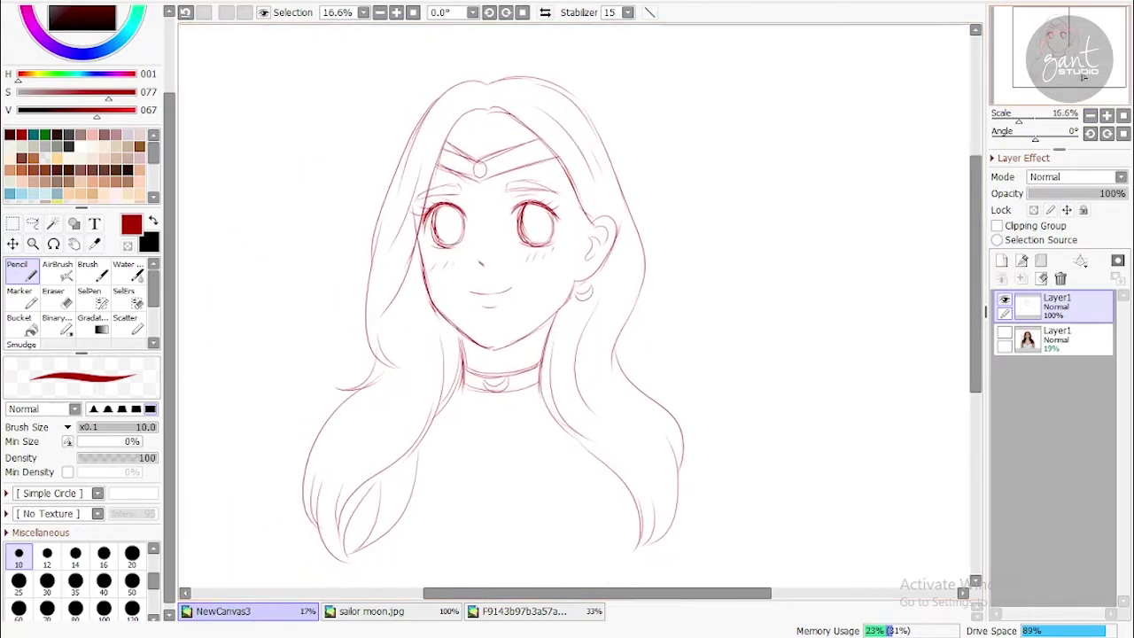
Lasso the eye nearest the face's hair-covered edge and transform it slightly lower and taller
left_click(1107, 115)
left_click(1107, 116)
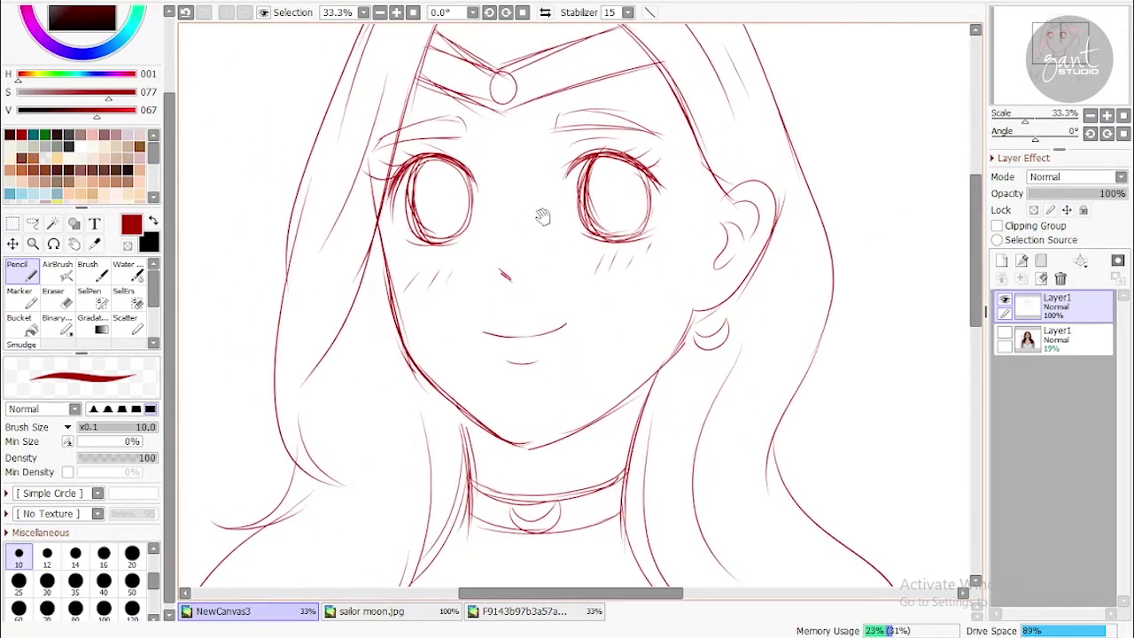
left_click(1107, 116)
key("l")
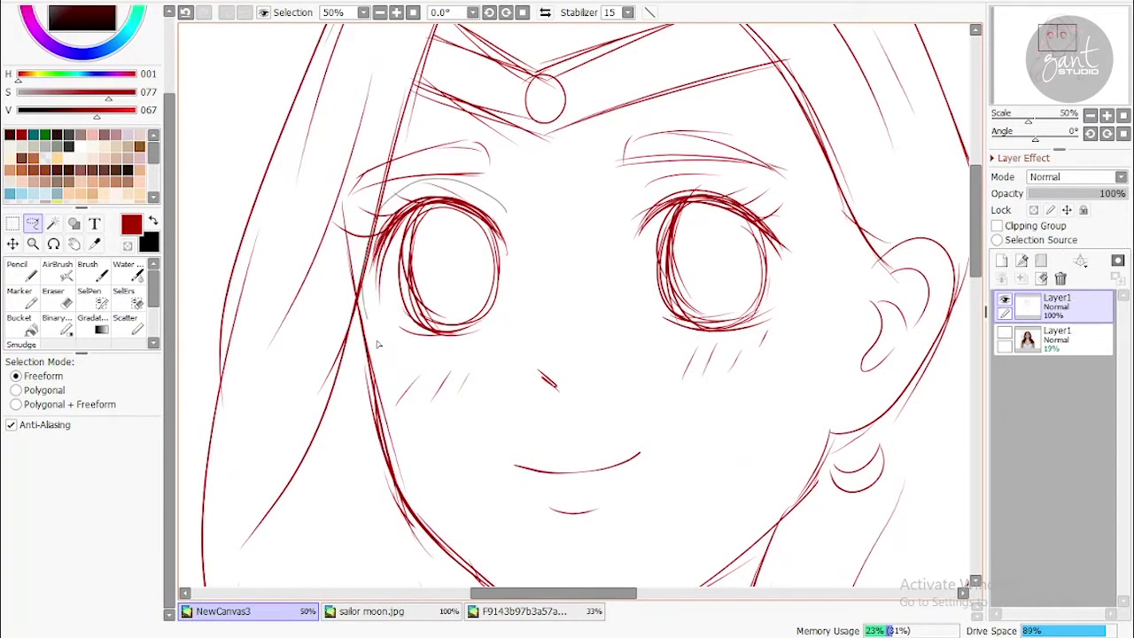
mouse_move(494, 210)
left_mouse_down()
mouse_move(383, 200)
mouse_move(474, 339)
mouse_move(505, 217)
left_mouse_up()
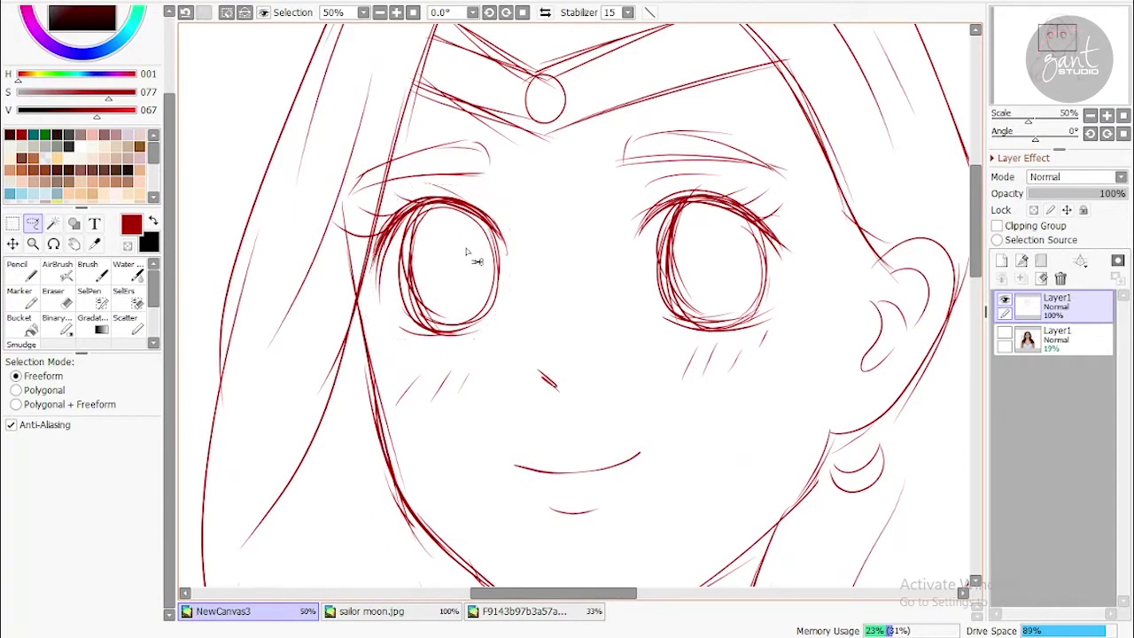
key("ctrl+t")
left_click_drag(453, 270, 454, 279)
left_click_drag(445, 191, 445, 195)
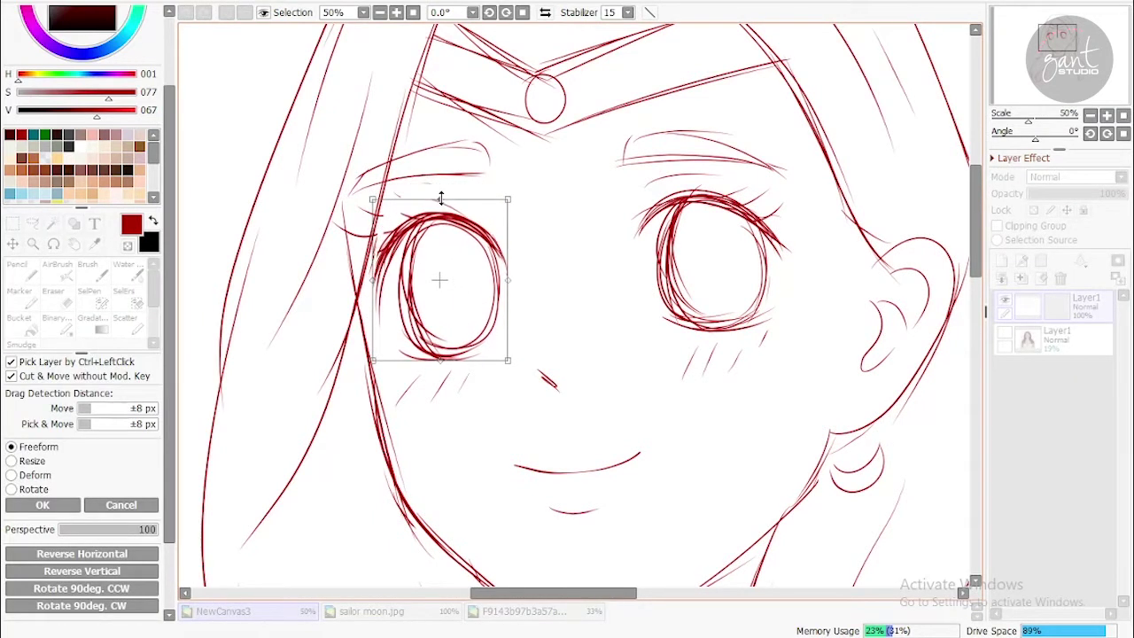
key("Return")
Lasso the eye on the ear side and stretch it slightly taller downwards with a free transform
left_click_drag(788, 210, 640, 319)
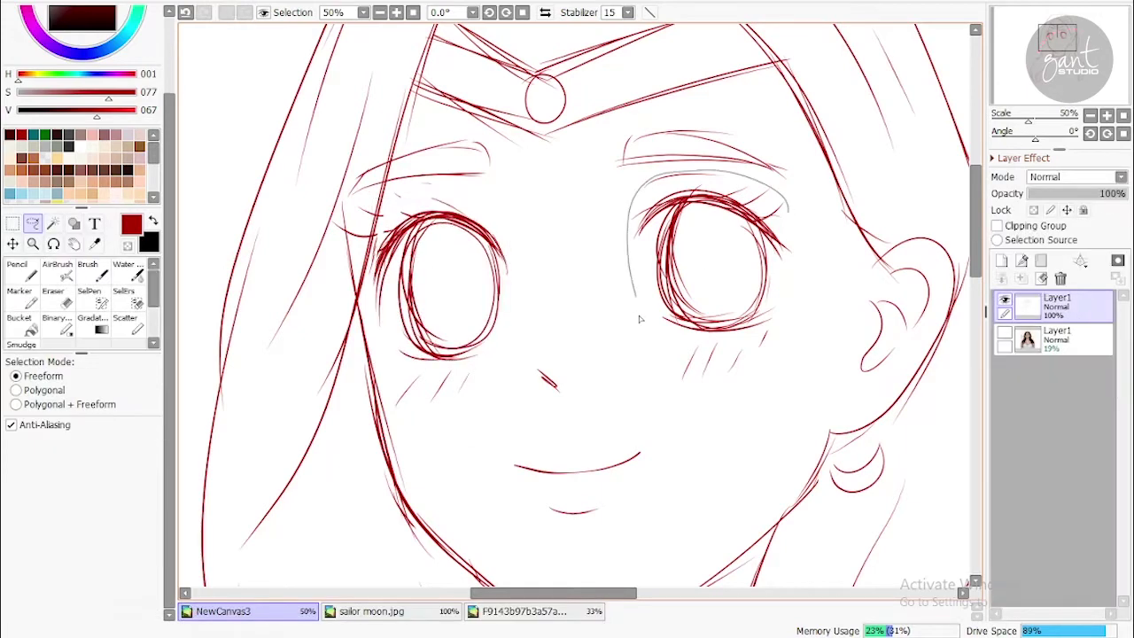
left_click_drag(758, 334, 782, 217)
key("ctrl+t")
left_click_drag(714, 174, 714, 178)
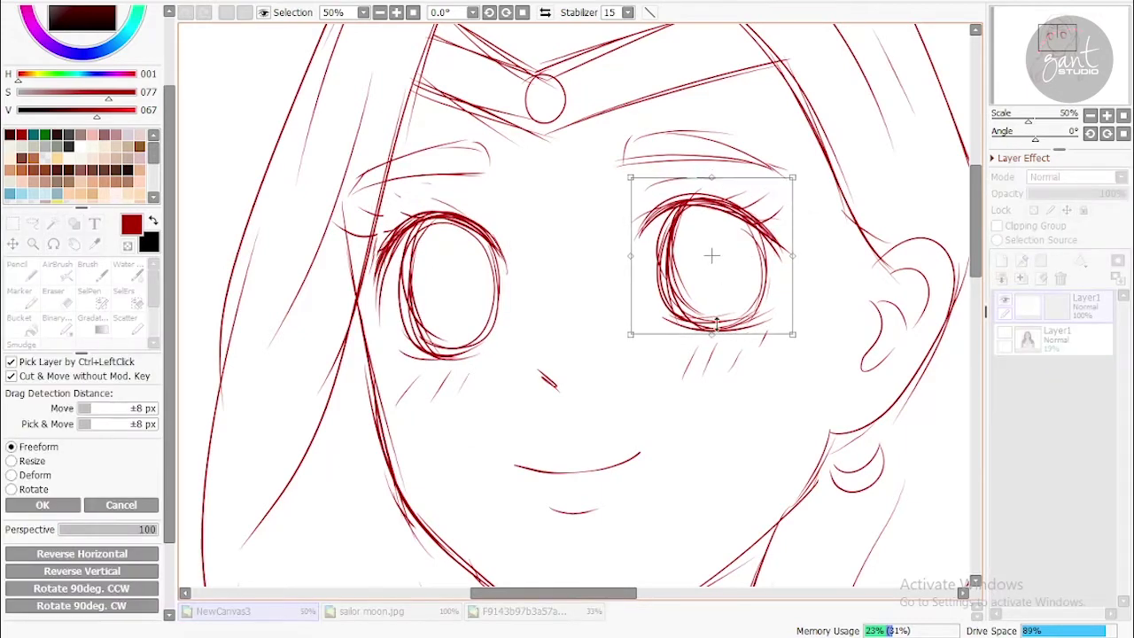
left_click_drag(711, 337, 712, 345)
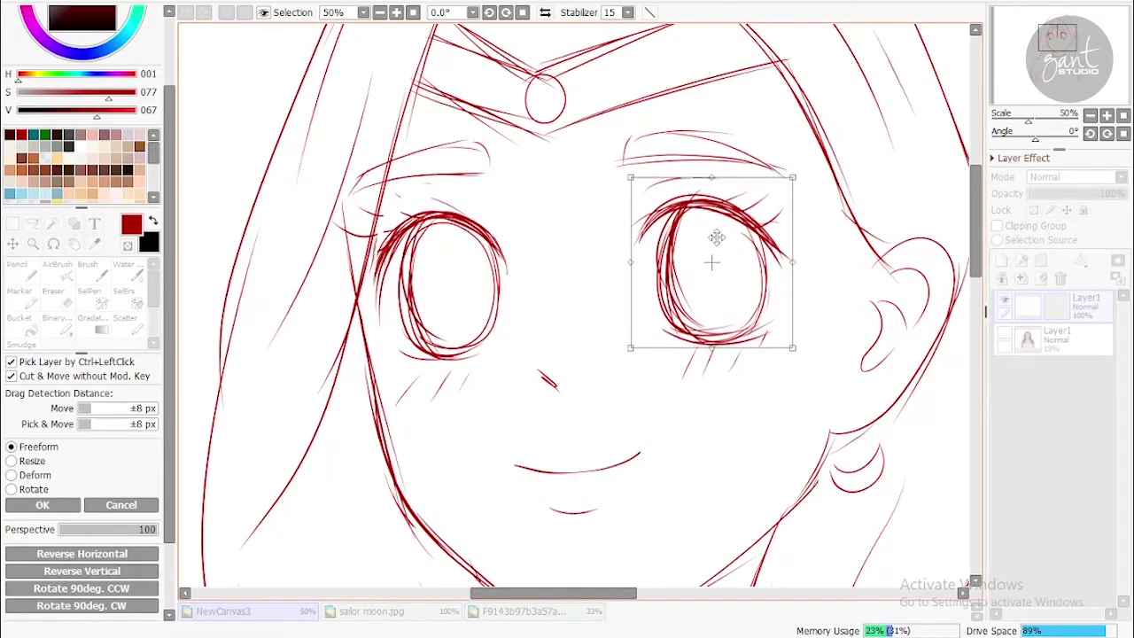
key("Return")
Lasso the nose and mouth together and move them slightly down the face
scroll(630, 256, "down", 5)
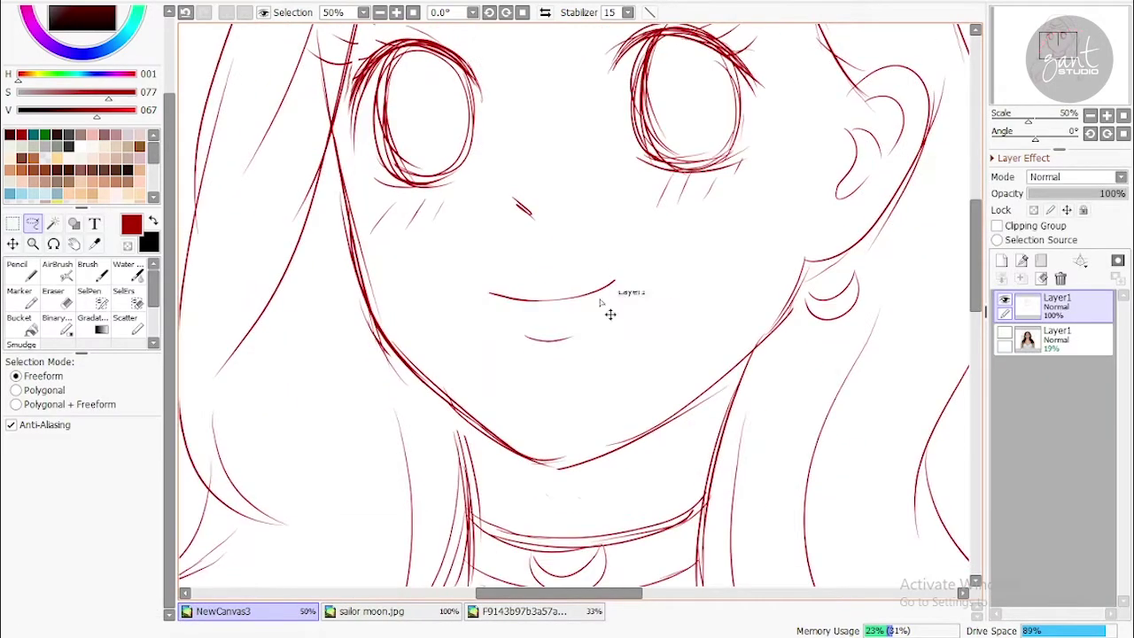
mouse_move(638, 282)
left_mouse_down()
mouse_move(474, 229)
mouse_move(611, 311)
mouse_move(579, 306)
left_mouse_up()
key("ctrl+t")
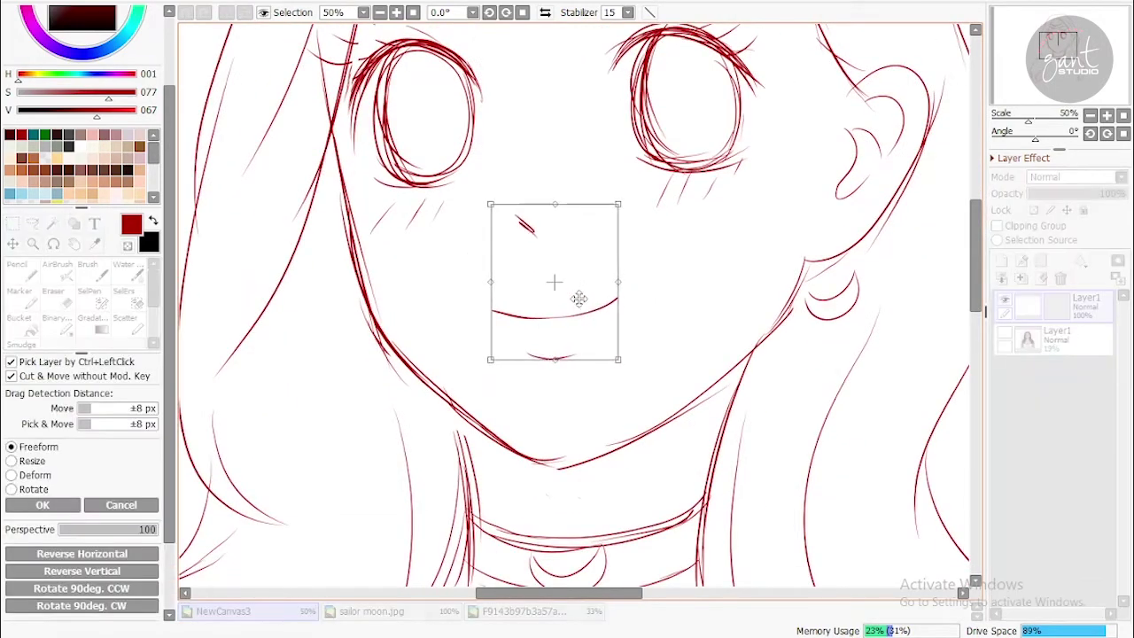
key("Return")
Lasso the blush marks under the ear-side eye and shift them slightly down, away from the lower lid
mouse_move(747, 165)
left_mouse_down()
mouse_move(621, 191)
mouse_move(673, 233)
mouse_move(749, 164)
left_mouse_up()
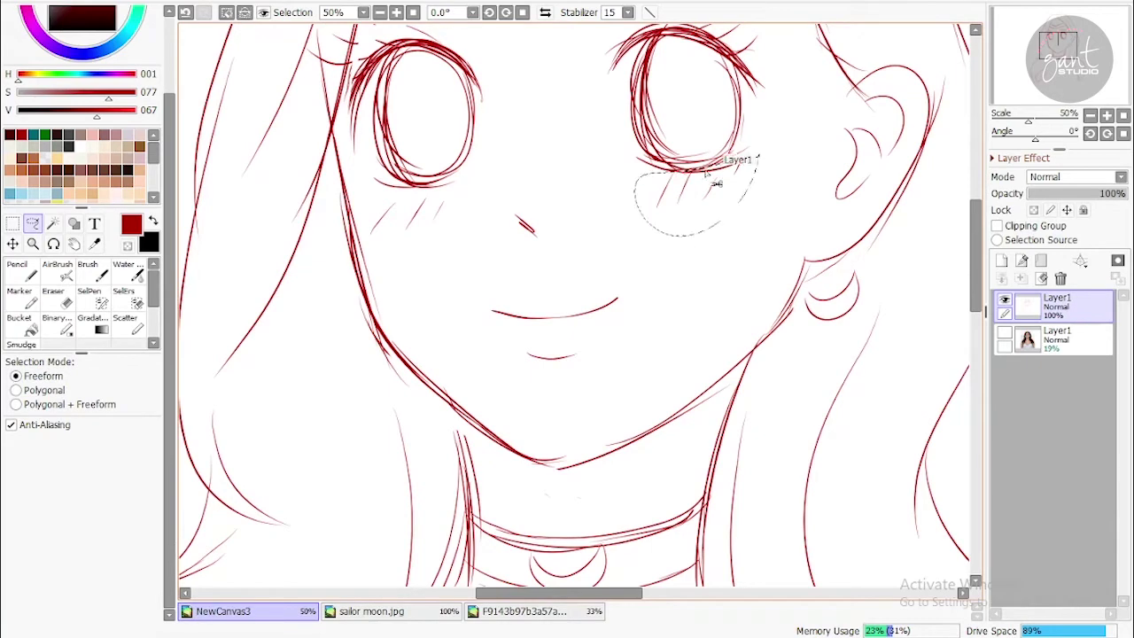
key("ctrl+t")
left_click_drag(679, 207, 682, 212)
key("Return")
scroll(696, 361, "up", 3)
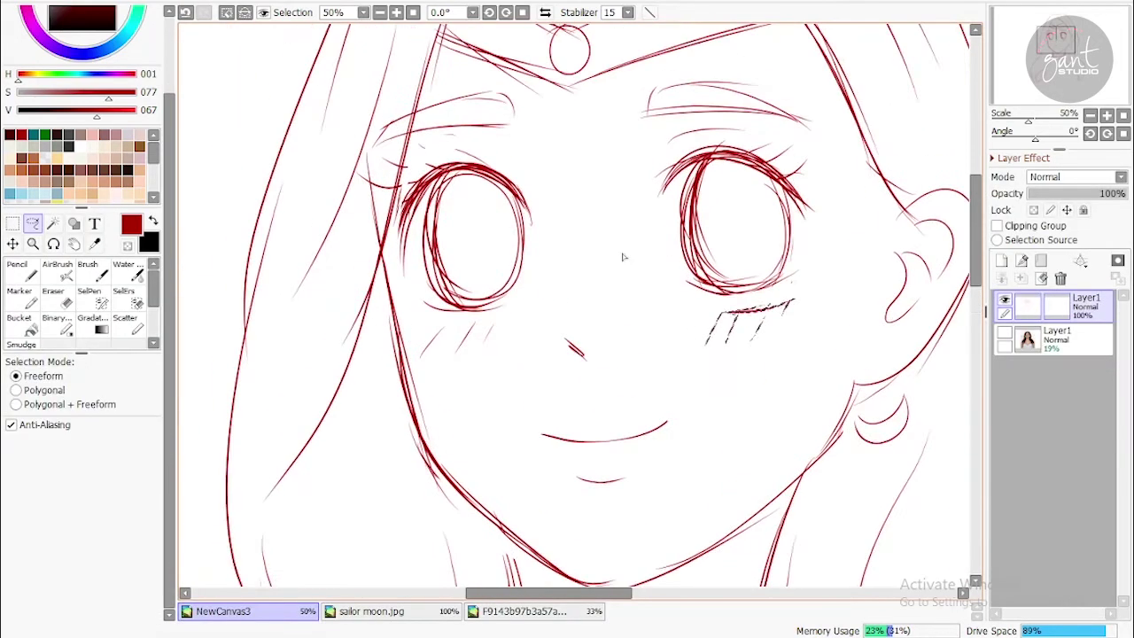
Erase the doubled outline on the left and lower edges of the left iris and redraw it with the Pencil
key("e")
mouse_move(429, 188)
left_mouse_down()
mouse_move(453, 295)
mouse_move(450, 246)
mouse_move(484, 276)
left_mouse_up()
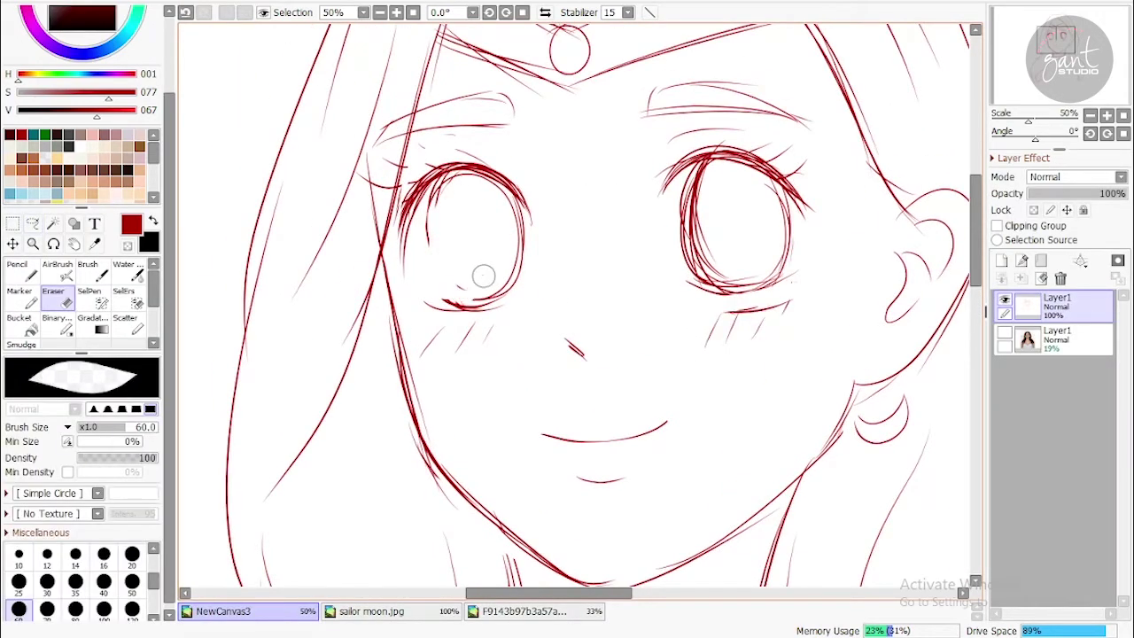
key("n")
mouse_move(441, 179)
left_mouse_down()
mouse_move(438, 290)
mouse_move(468, 305)
left_mouse_up()
key("ctrl+z")
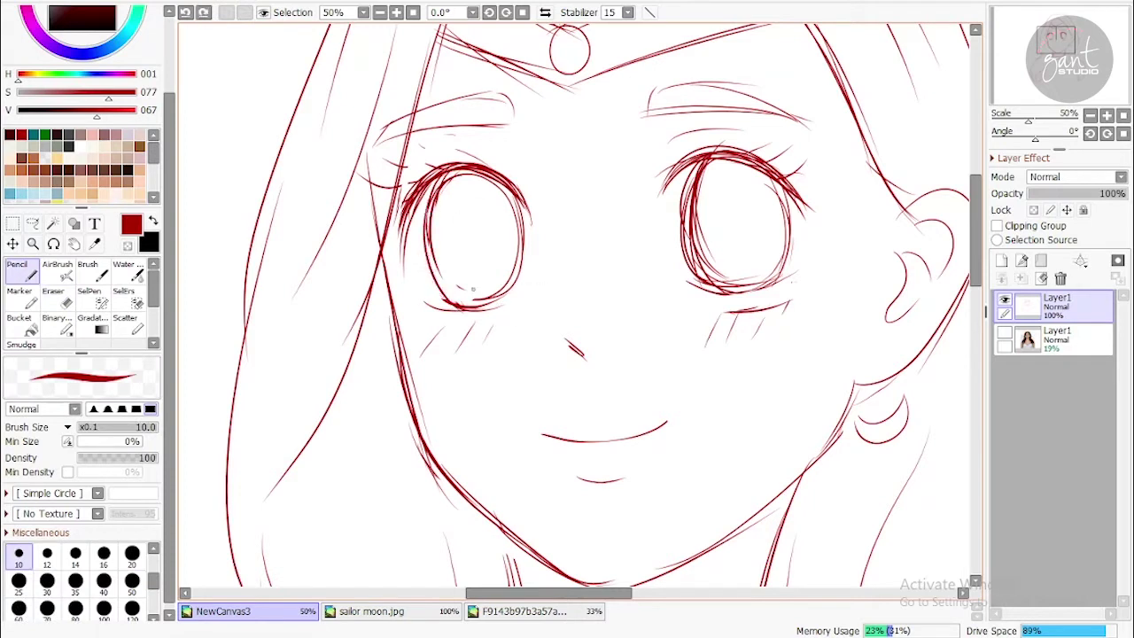
mouse_move(429, 257)
left_mouse_down()
mouse_move(452, 300)
mouse_move(533, 282)
left_mouse_up()
key("ctrl+z")
key("ctrl+z")
mouse_move(429, 303)
left_mouse_down()
mouse_move(507, 301)
mouse_move(529, 280)
left_mouse_up()
left_click_drag(524, 238, 524, 196)
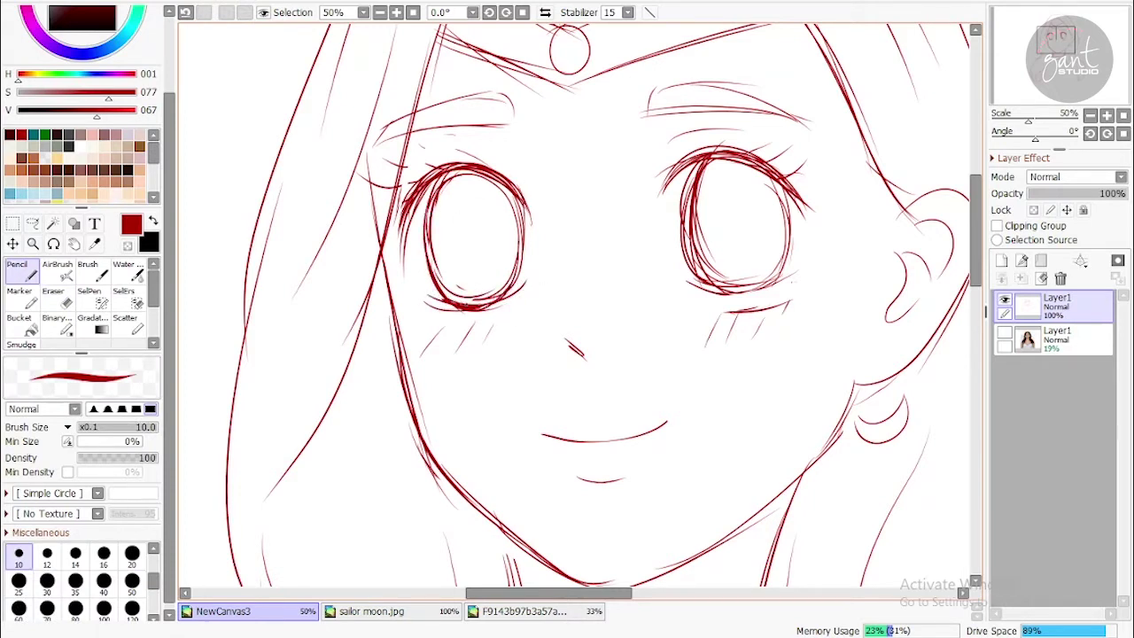
Erase the overlapping lines on the left side of the right iris and redraw that edge as a cleaner curve
key("e")
mouse_move(693, 164)
left_mouse_down()
mouse_move(700, 275)
mouse_move(727, 236)
left_mouse_up()
key("n")
left_click_drag(700, 173, 693, 266)
key("ctrl+z")
left_click_drag(691, 198, 700, 270)
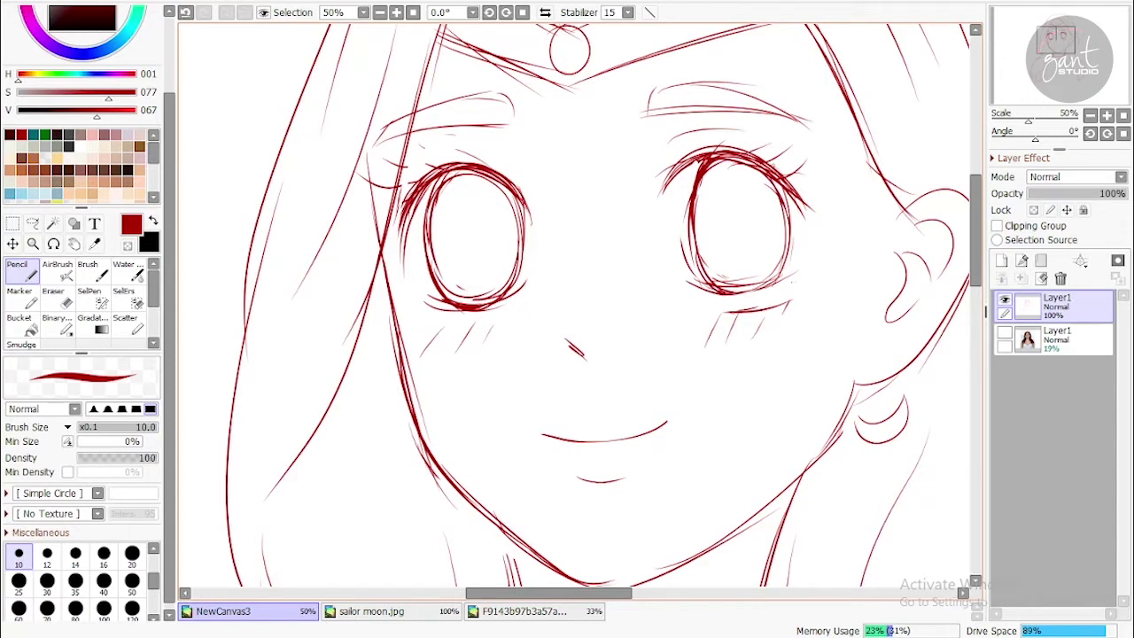
Clean up the upper lash line of the right eye by erasing stray strokes and redrawing its inner corner
key("e")
left_click_drag(684, 170, 759, 147)
key("n")
left_click_drag(661, 189, 728, 159)
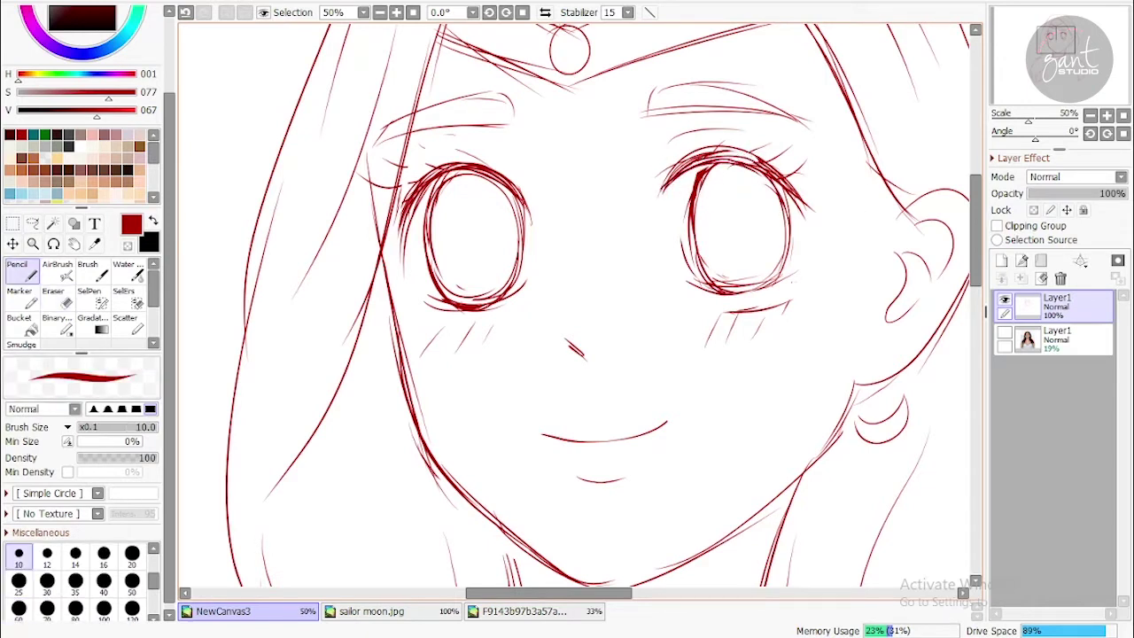
key("e")
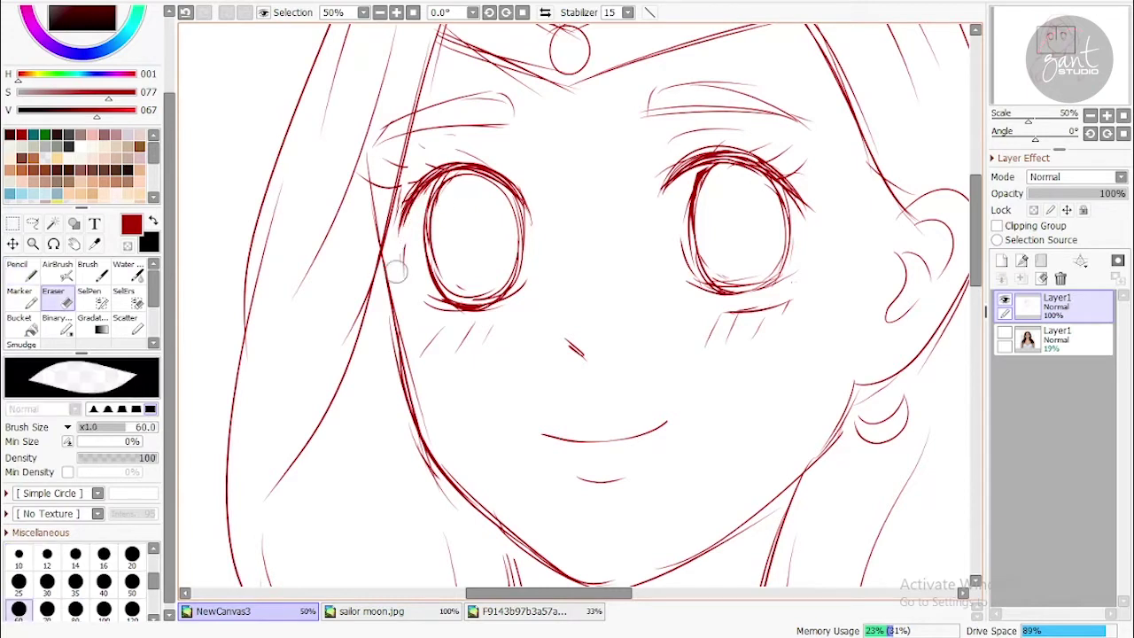
left_click_drag(683, 153, 764, 146)
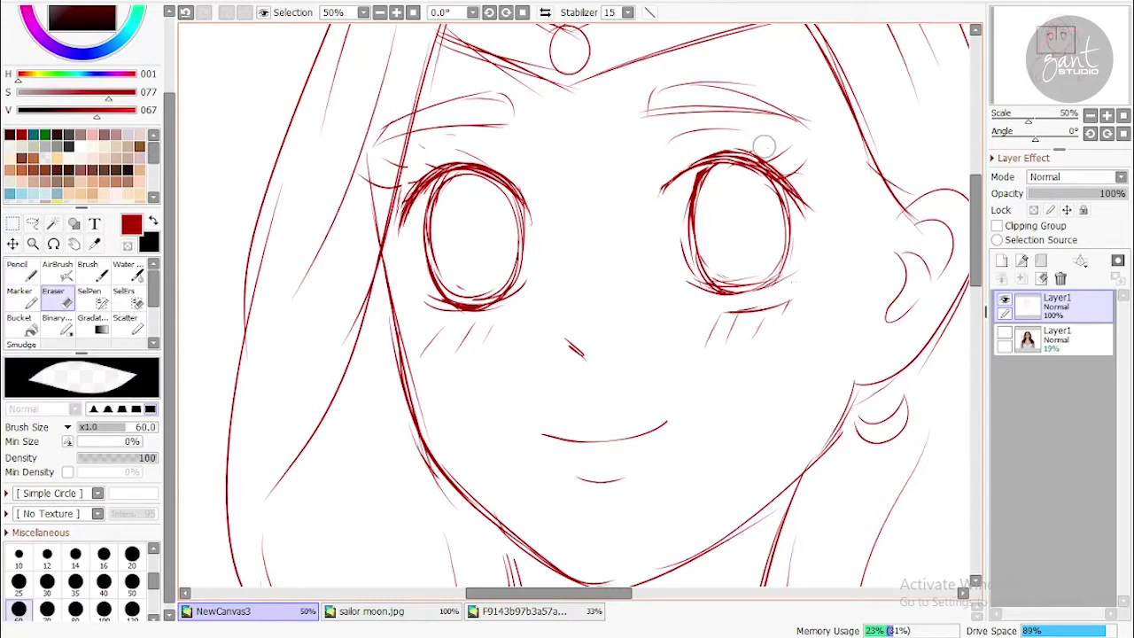
key("n")
mouse_move(661, 190)
left_mouse_down()
mouse_move(751, 147)
mouse_move(675, 172)
left_mouse_up()
key("ctrl+z")
Examine the whole sketch and compare its proportions with the reference photo by toggling both layers' visibility
mouse_move(1028, 121)
left_mouse_down()
mouse_move(1092, 119)
mouse_move(1015, 122)
left_mouse_up()
left_click(1090, 116)
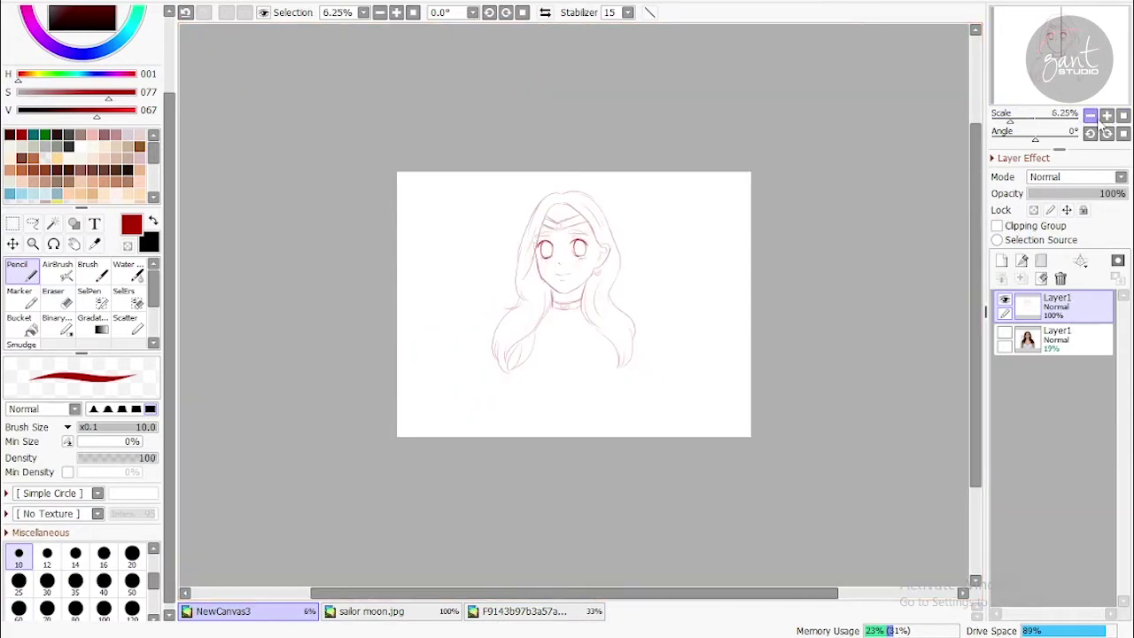
left_click(1107, 115)
left_click(1107, 115)
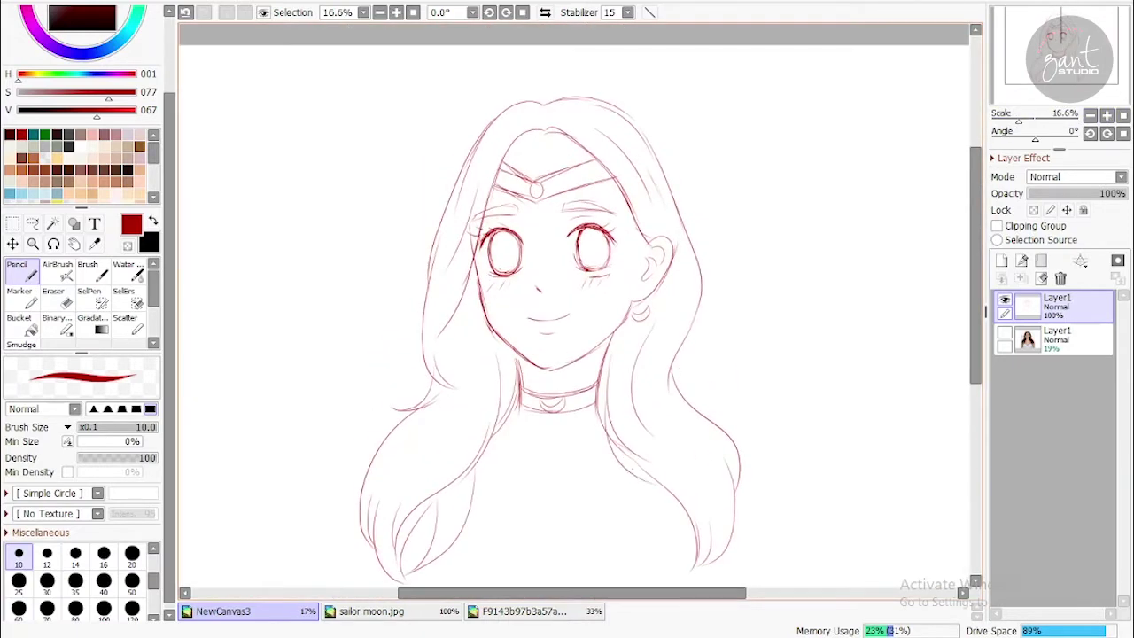
scroll(520, 324, "down", 3)
left_click(1005, 332)
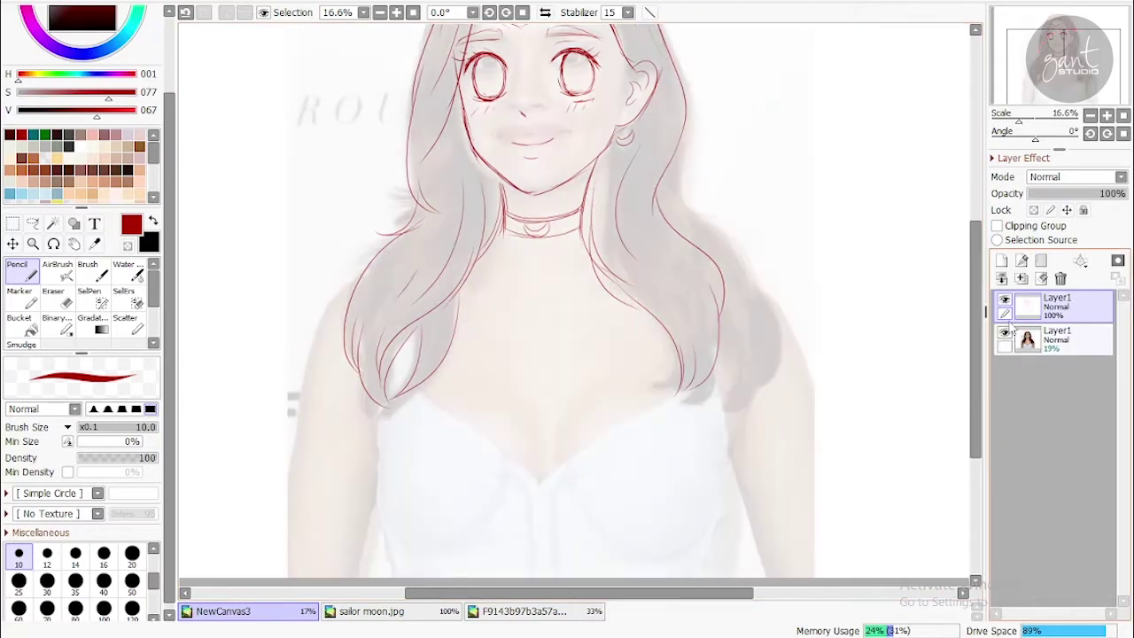
left_click(1005, 299)
scroll(765, 286, "up", 2)
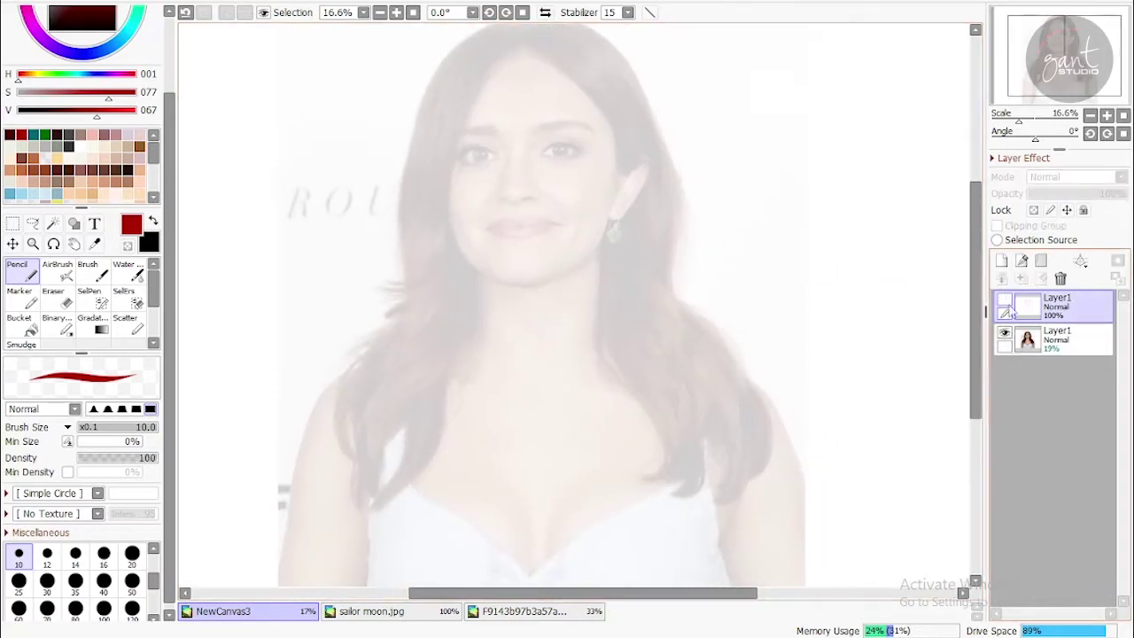
left_click(1005, 299)
left_click(1005, 332)
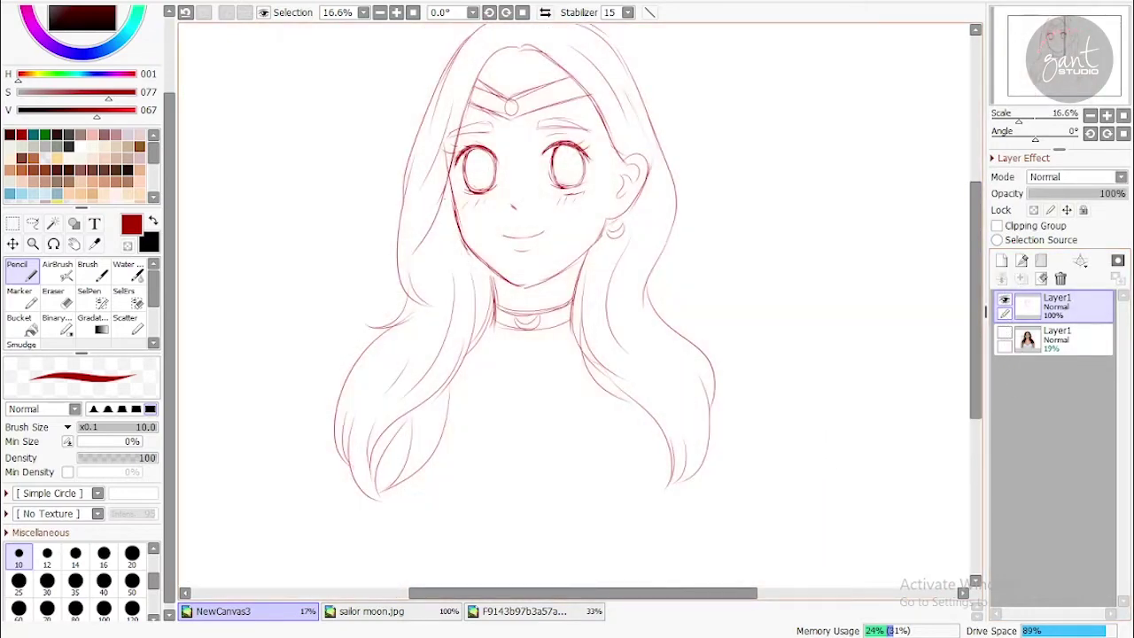
Erase the doubled lines along the left cheek, jaw and chin and redraw them as one smooth contour
key("ctrl+plus")
scroll(576, 305, "up", 2)
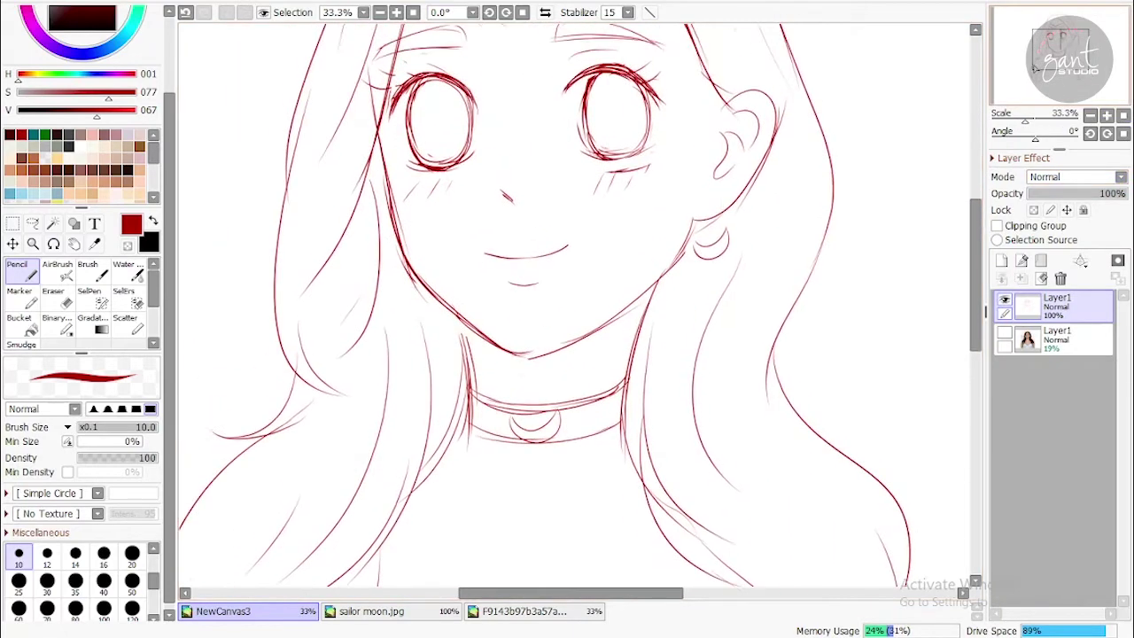
left_click_drag(378, 152, 394, 237)
key("e")
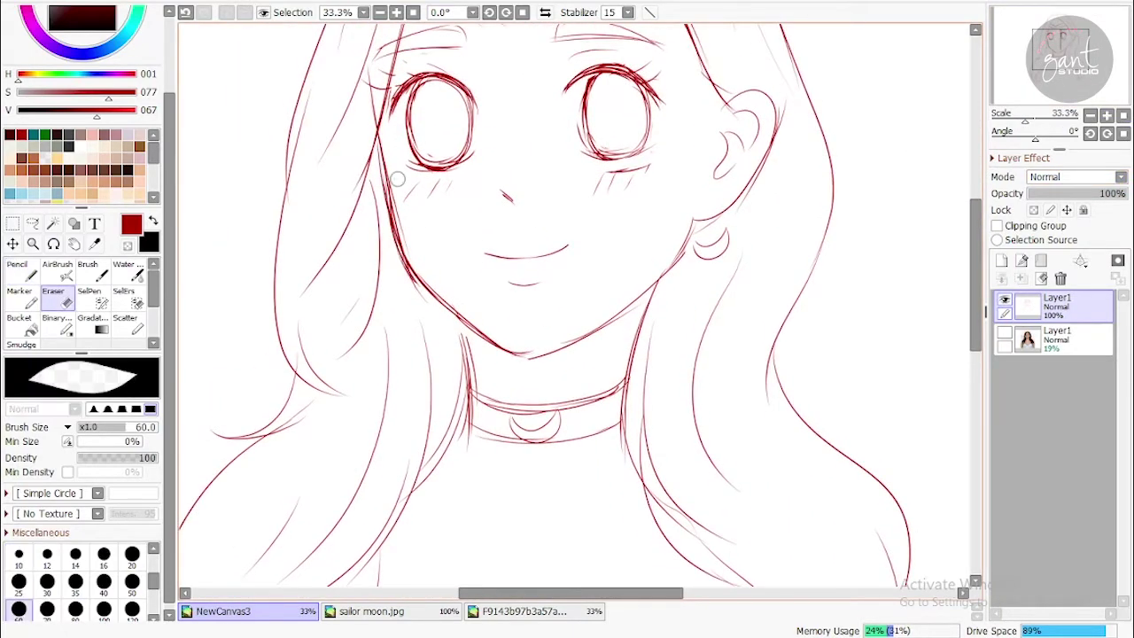
mouse_move(387, 157)
left_mouse_down()
mouse_move(409, 265)
mouse_move(464, 312)
left_mouse_up()
key("n")
left_click_drag(408, 270, 457, 318)
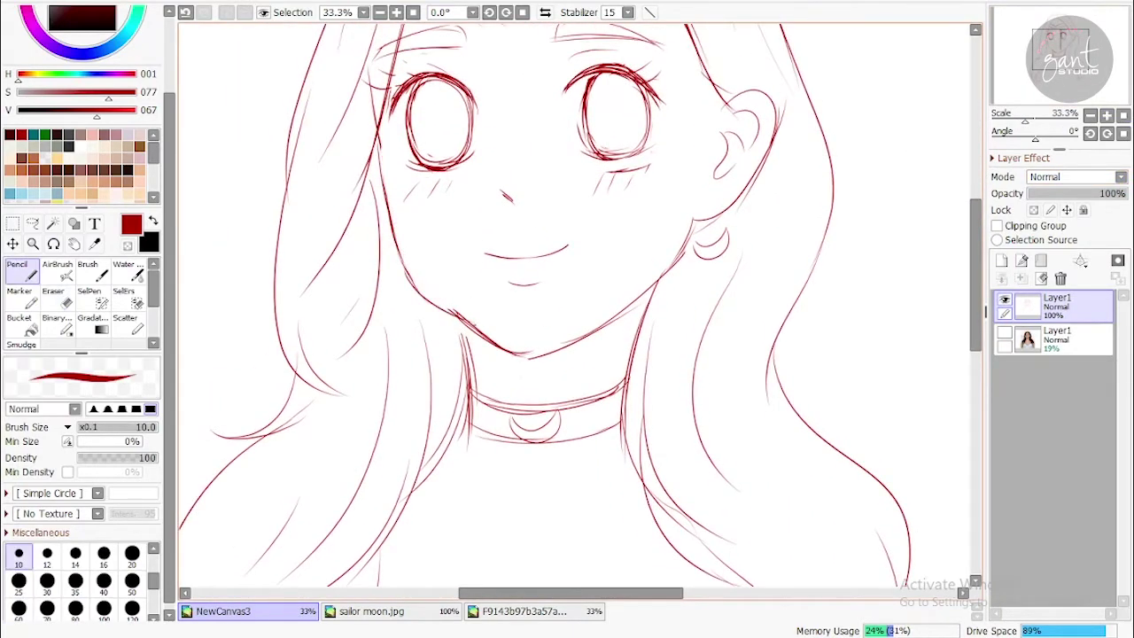
key("ctrl+z")
left_click_drag(410, 277, 475, 333)
key("e")
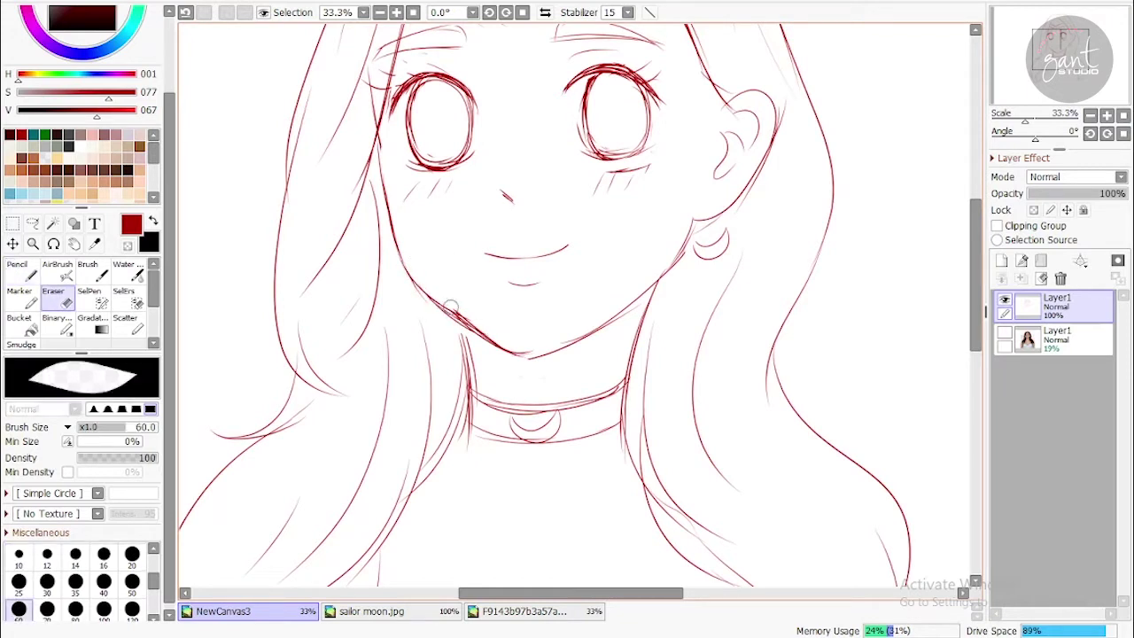
left_click_drag(542, 358, 553, 353)
key("n")
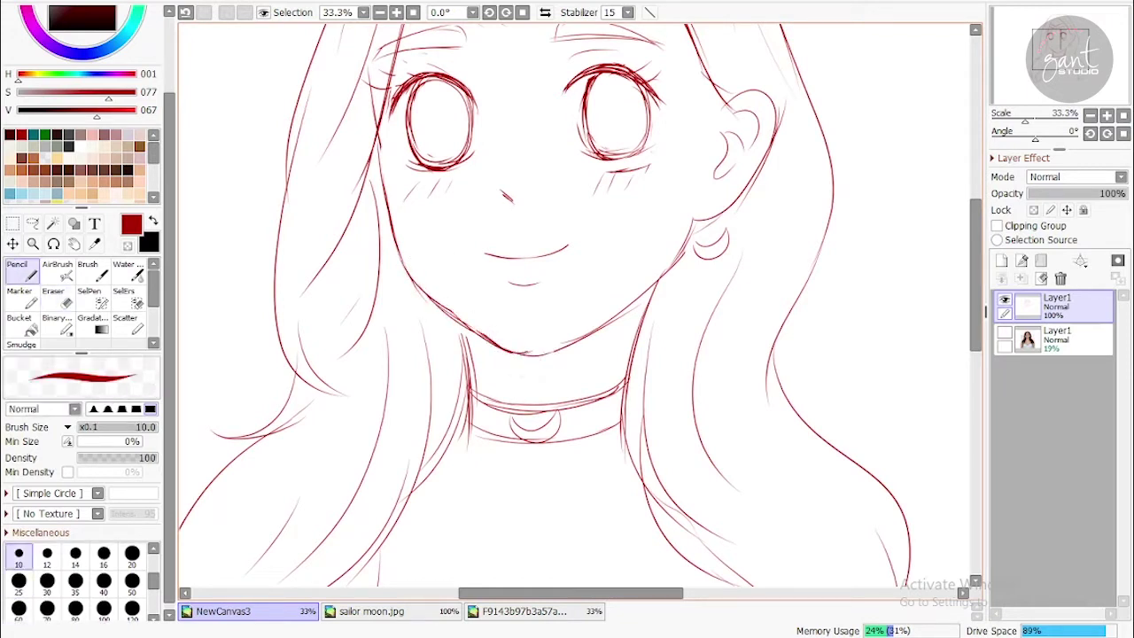
Redraw the right jawline as a rounder curve from the ear to the chin and erase the old line
left_click_drag(693, 209, 673, 264)
key("ctrl+z")
mouse_move(705, 163)
left_mouse_down()
mouse_move(684, 243)
mouse_move(620, 320)
mouse_move(611, 312)
left_mouse_up()
key("ctrl+z")
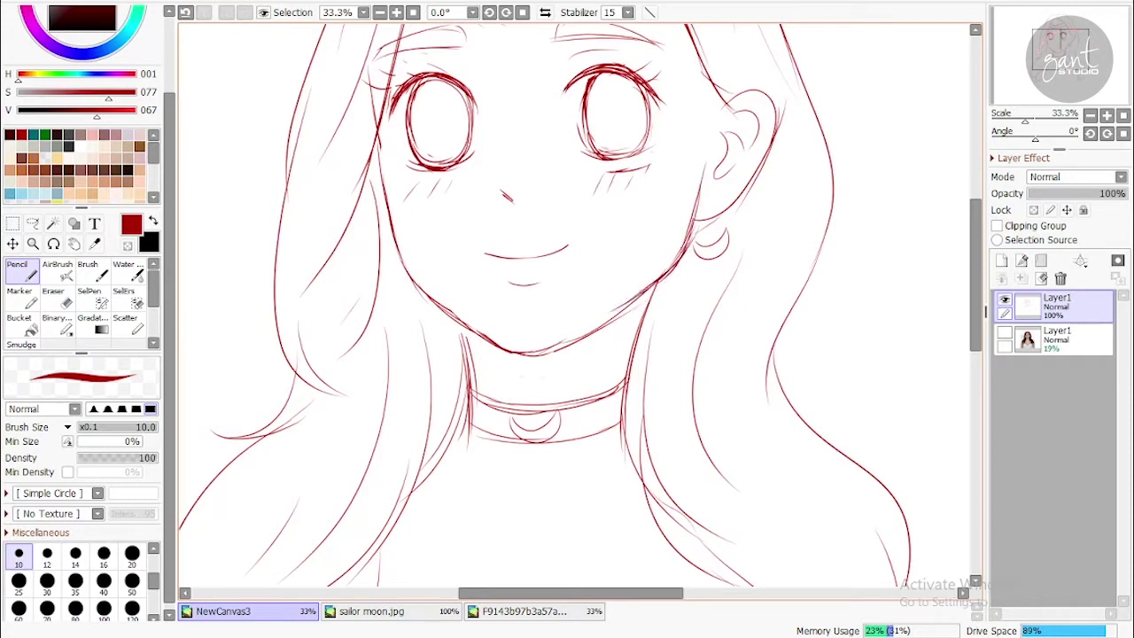
key("ctrl+z")
mouse_move(679, 266)
left_mouse_down()
mouse_move(620, 322)
mouse_move(677, 248)
left_mouse_up()
key("e")
key("n")
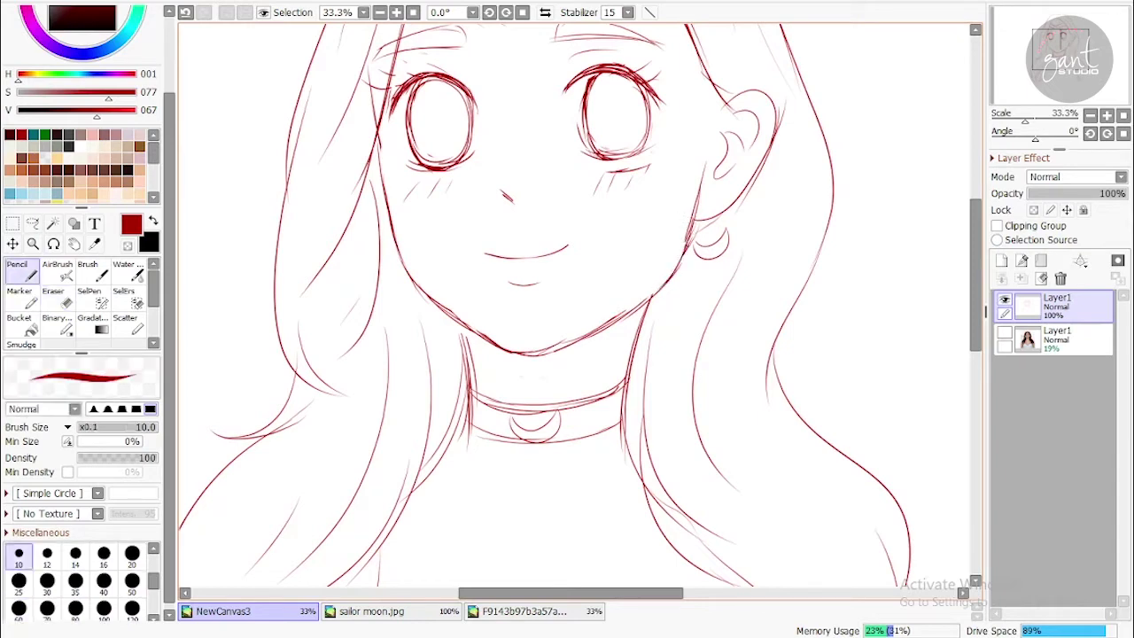
Erase the parts of the left eyebrow and lashes that overlap the hair beside the face
scroll(586, 322, "up", 5)
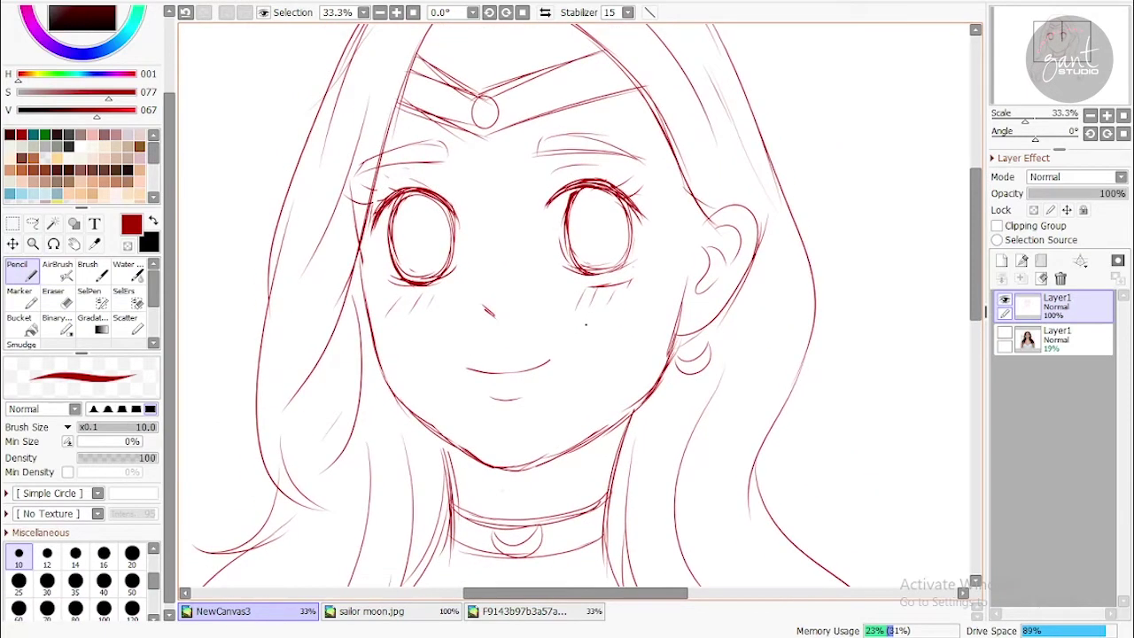
key("e")
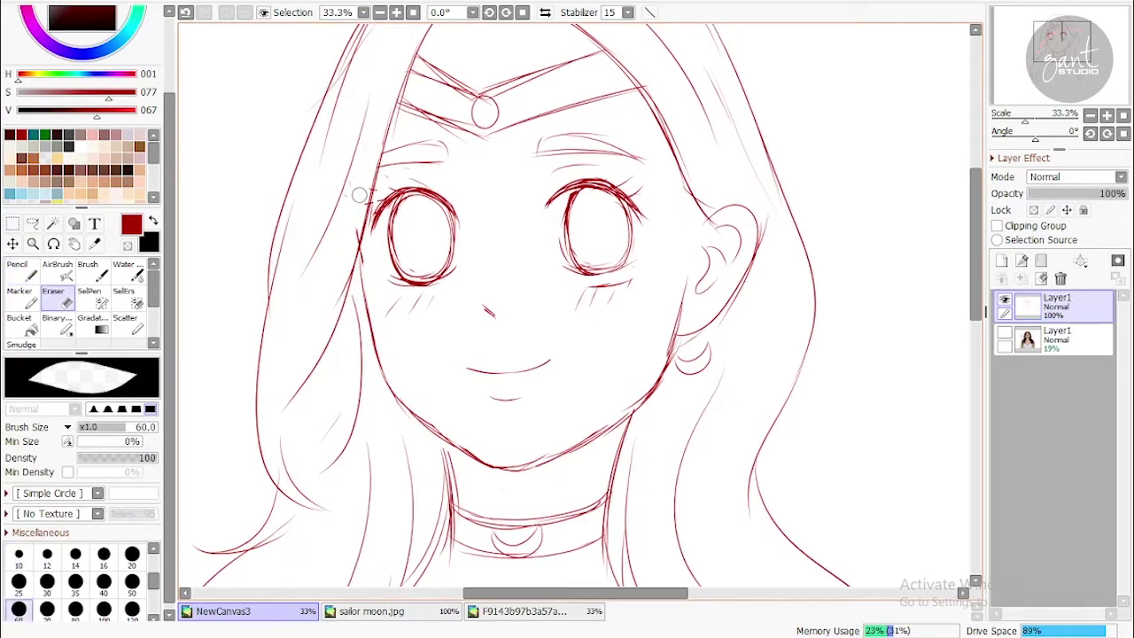
scroll(340, 254, "down", 2)
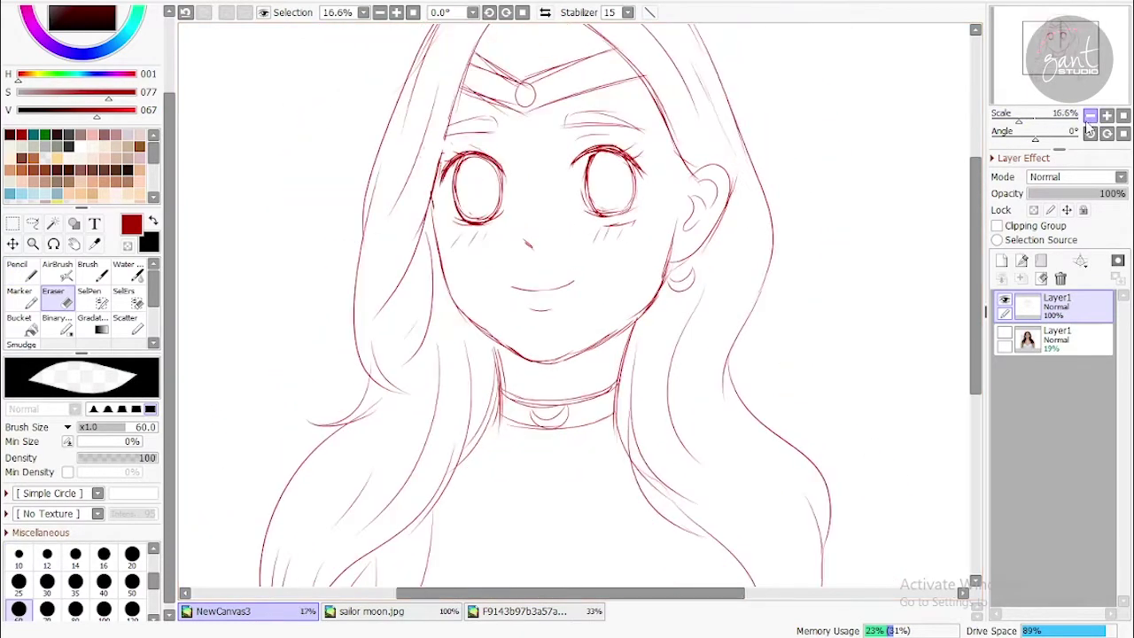
Create a layer folder containing a new linework layer and lower the sketch layer's opacity to 51%
left_click(1042, 260)
left_click(1022, 260)
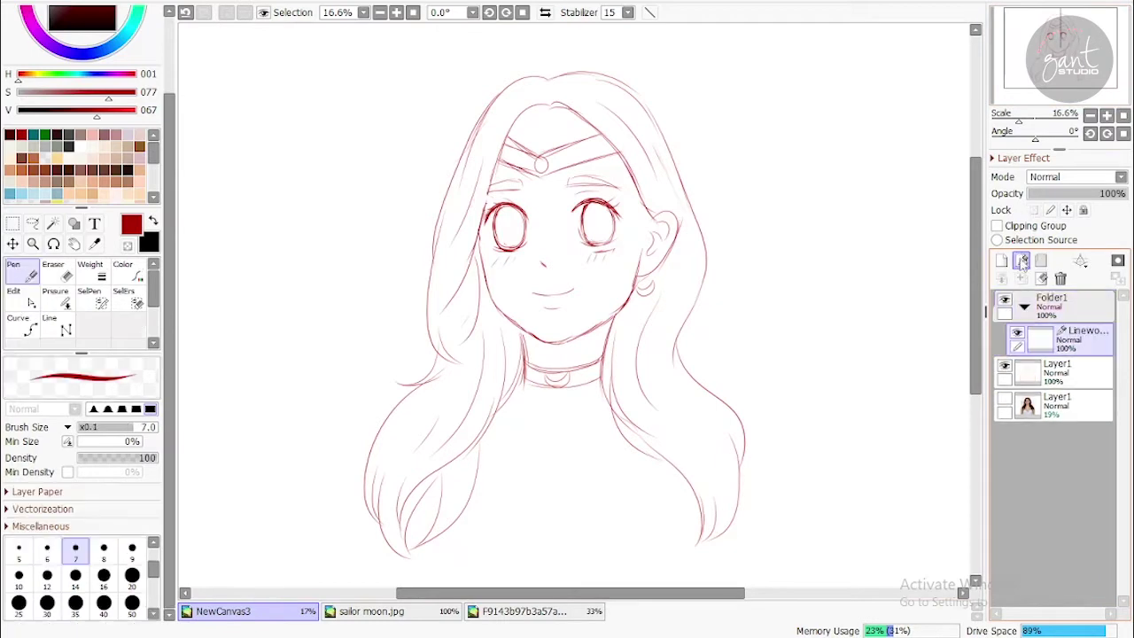
left_click(1077, 372)
left_click_drag(1123, 193, 1078, 193)
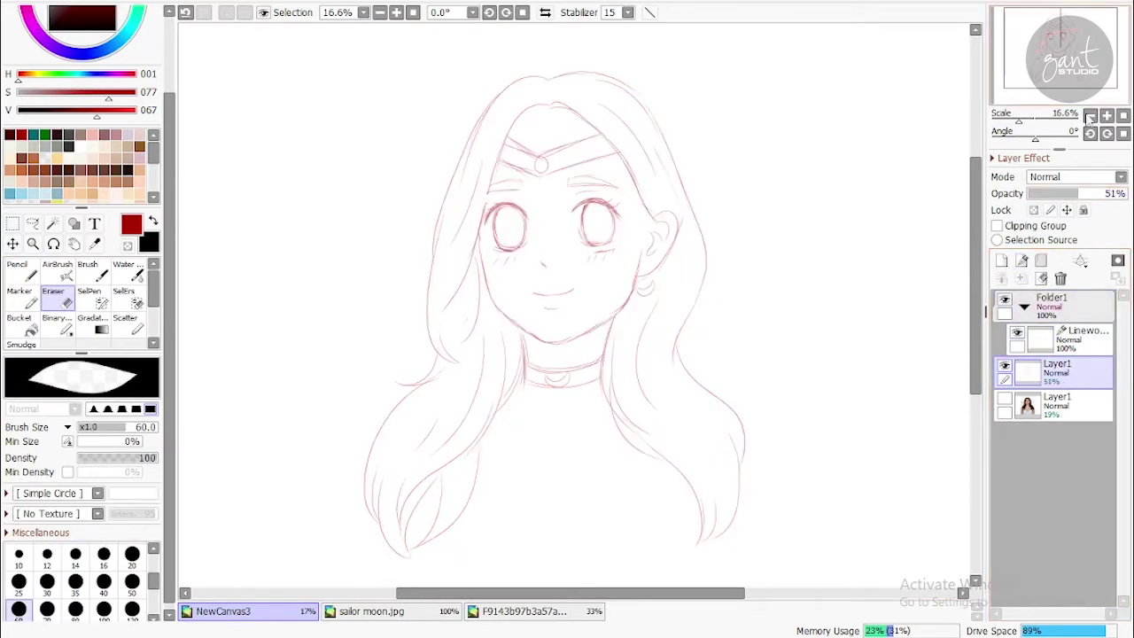
On the linework layer, ink the hair edge from the parting down past the left side of the face with a black size 20 pen
left_click(10, 134)
left_click(1107, 117)
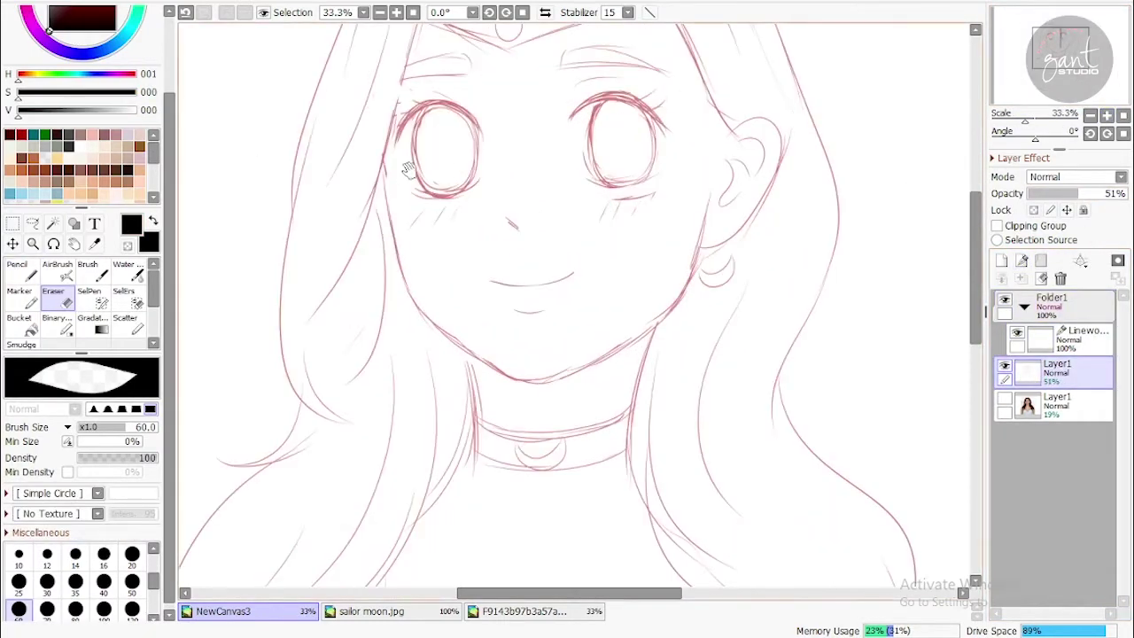
scroll(927, 249, "up", 3)
left_click(1081, 338)
left_click(19, 576)
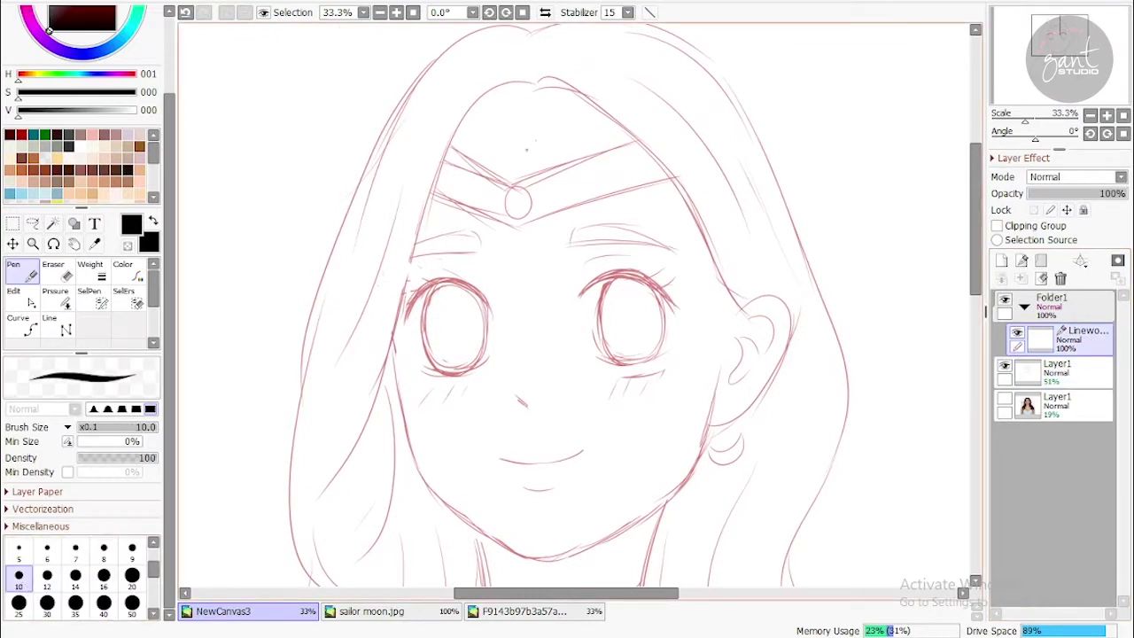
left_click_drag(448, 181, 536, 89)
key("ctrl+z")
left_click_drag(526, 91, 370, 505)
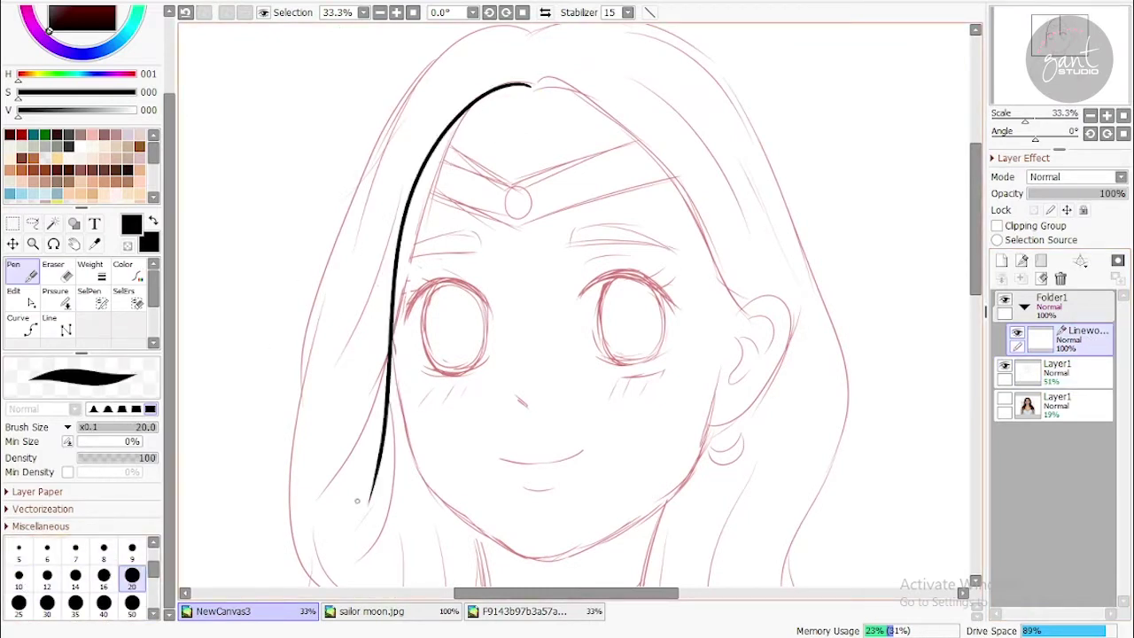
key("ctrl+z")
left_click_drag(532, 78, 381, 488)
key("ctrl+z")
mouse_move(533, 80)
left_mouse_down()
mouse_move(451, 135)
mouse_move(319, 488)
left_mouse_up()
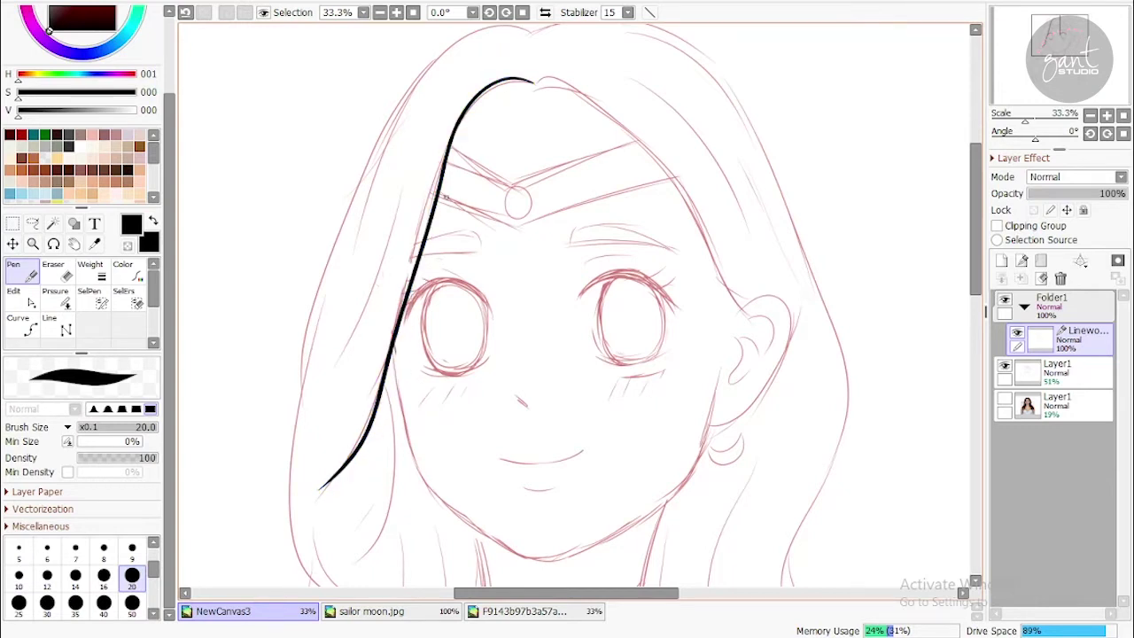
Ink the right hairline from the parting down to the ear and bend its curve to follow the sketch
mouse_move(547, 96)
left_mouse_down()
mouse_move(455, 157)
mouse_move(350, 129)
mouse_move(581, 342)
left_mouse_up()
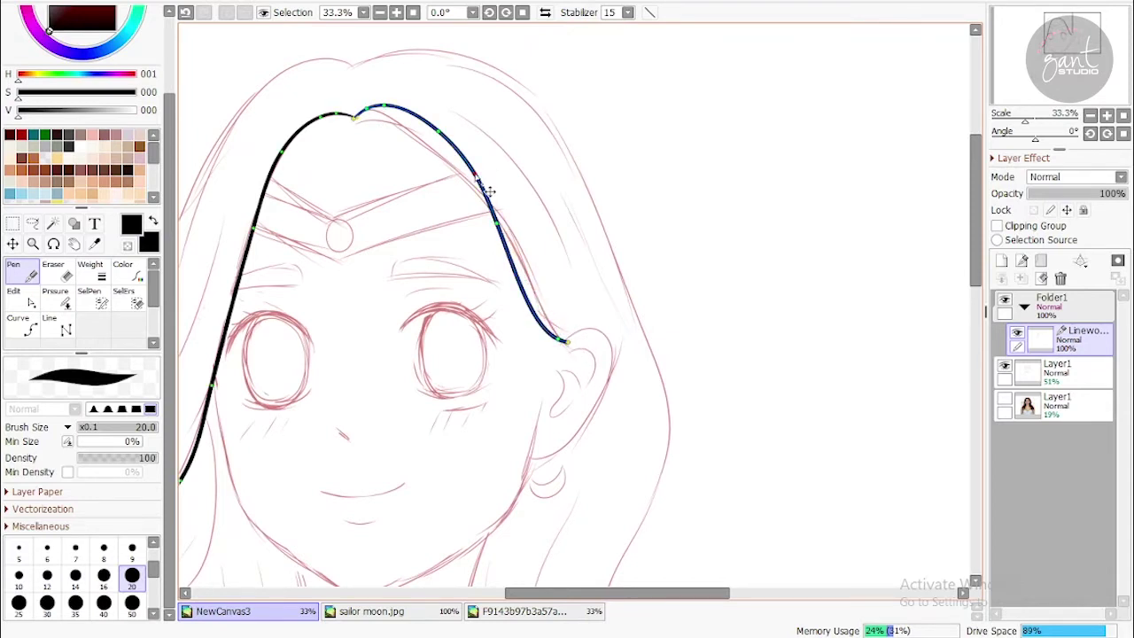
mouse_move(383, 106)
left_mouse_down()
mouse_move(393, 101)
mouse_move(384, 127)
mouse_move(481, 198)
mouse_move(502, 240)
left_mouse_up()
scroll(483, 240, "down", 3)
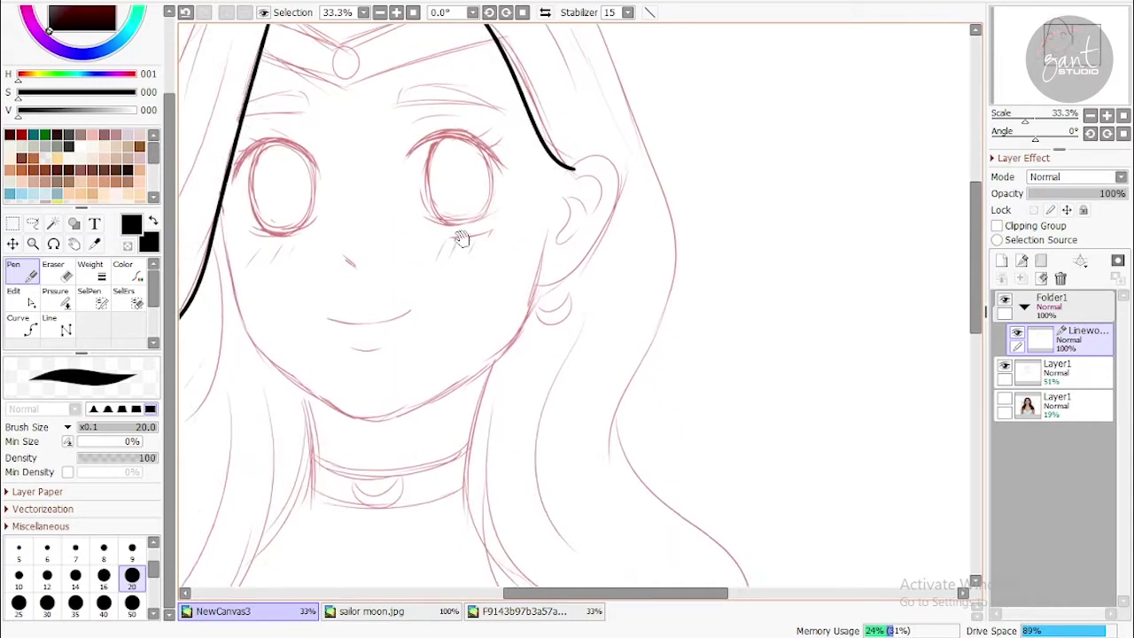
Ink the face contour from the left cheek around the chin to the right ear and adjust its curve to the sketch
scroll(443, 237, "left", 3)
left_click(408, 255)
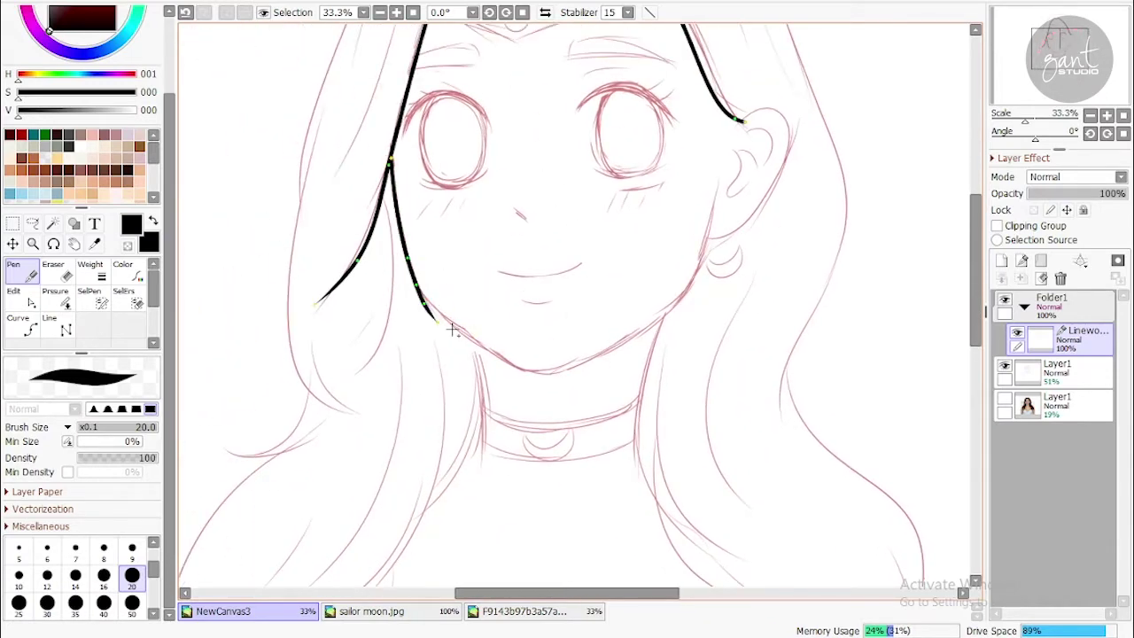
left_click(424, 303)
double_click(723, 183)
mouse_move(442, 302)
left_mouse_down()
mouse_move(671, 317)
mouse_move(716, 284)
mouse_move(733, 192)
left_mouse_up()
left_click_drag(699, 311, 556, 380)
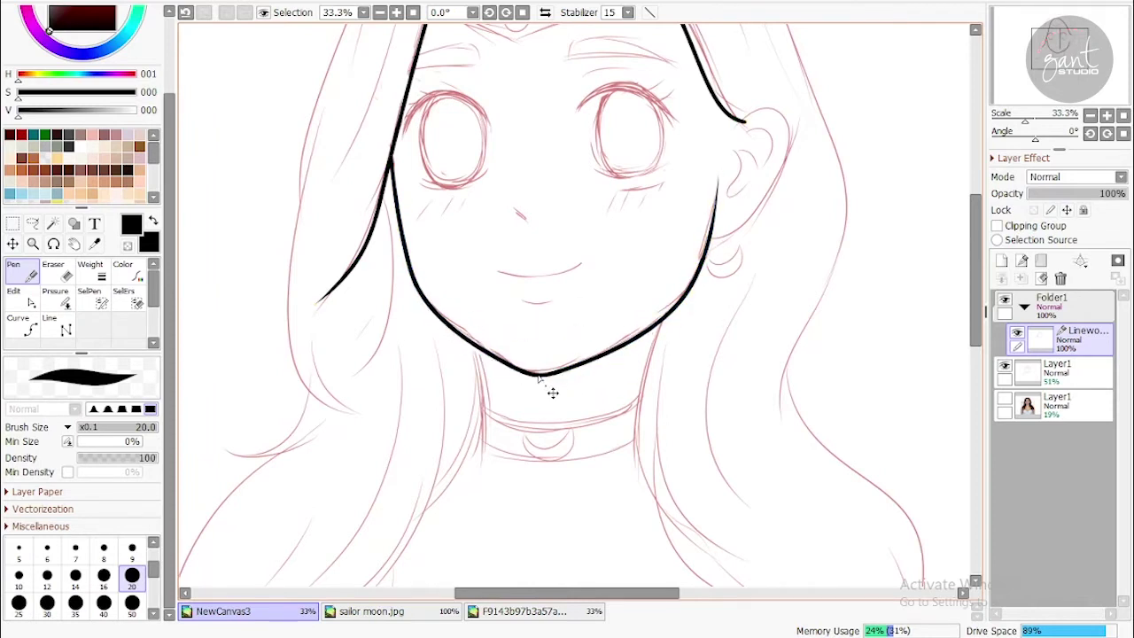
mouse_move(438, 317)
left_mouse_down()
mouse_move(417, 273)
mouse_move(422, 234)
left_mouse_up()
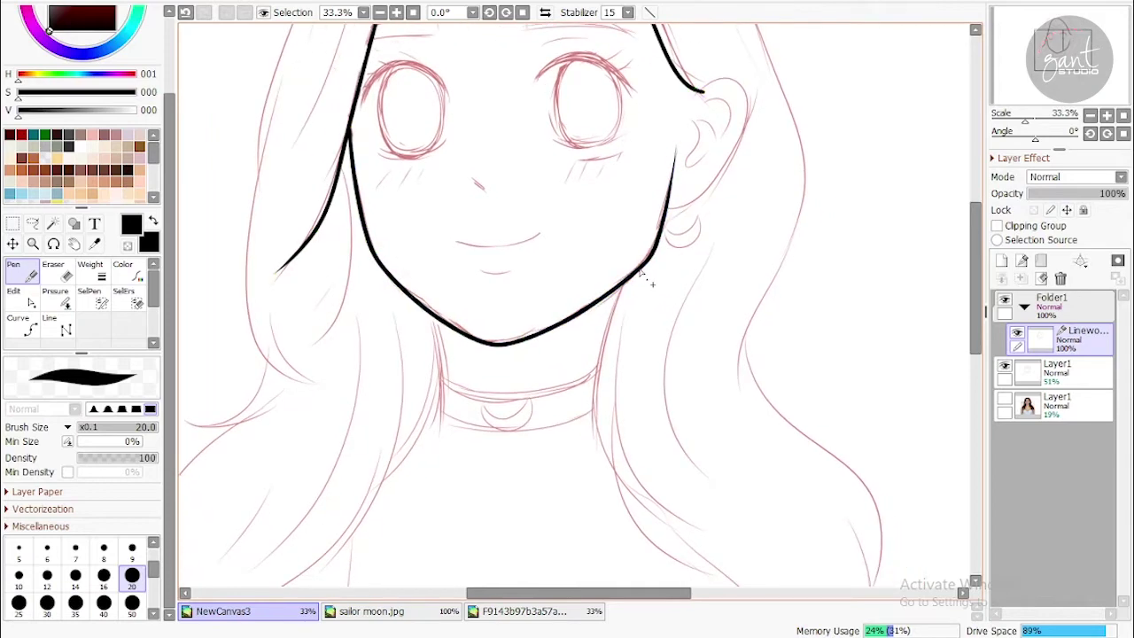
Ink the ear's outline and inner folds and the crescent earring hanging below it
mouse_move(653, 278)
left_mouse_down()
mouse_move(439, 302)
mouse_move(444, 321)
left_mouse_up()
mouse_move(498, 219)
left_mouse_down()
mouse_move(506, 337)
mouse_move(468, 335)
mouse_move(548, 289)
left_mouse_up()
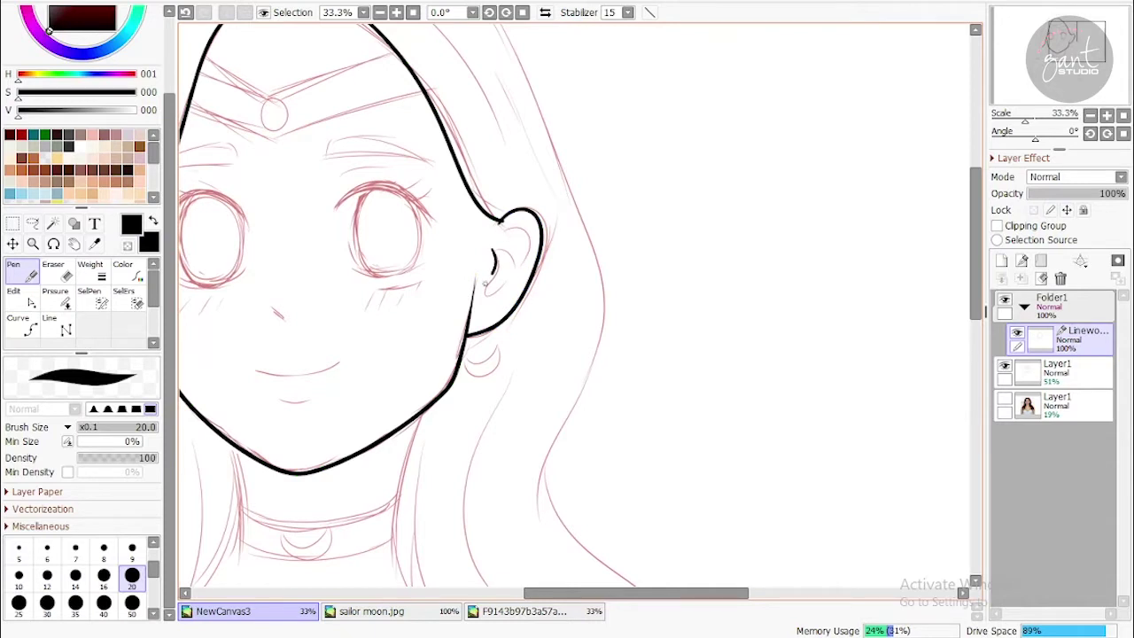
left_click_drag(514, 248, 585, 101)
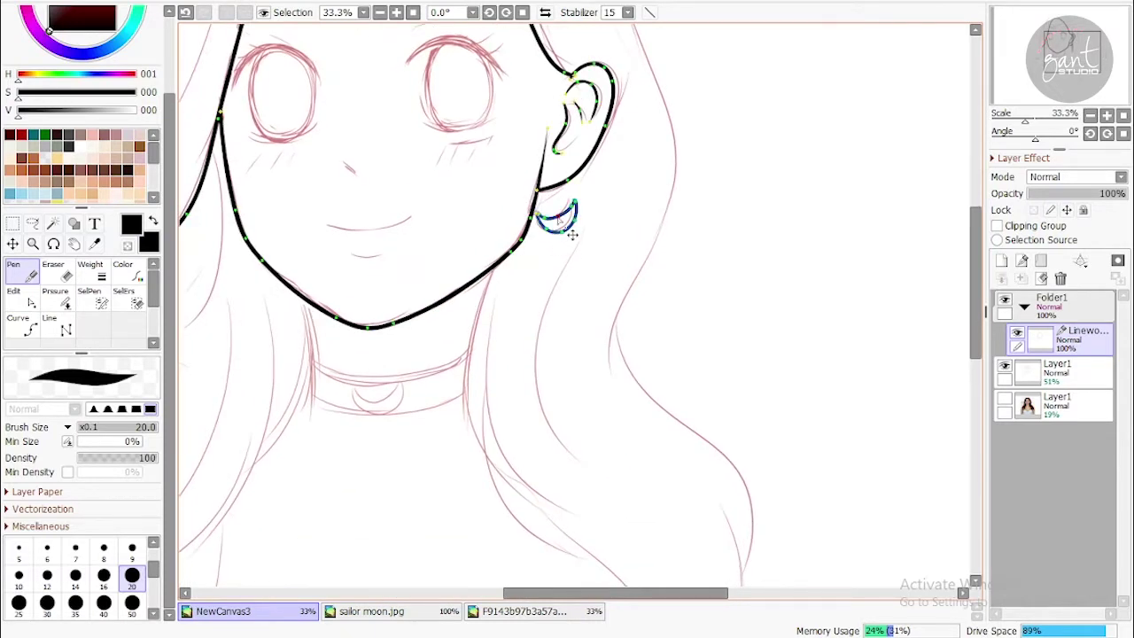
Ink both sides of the neck and the upper and lower edges of the choker
left_click_drag(577, 252, 634, 123)
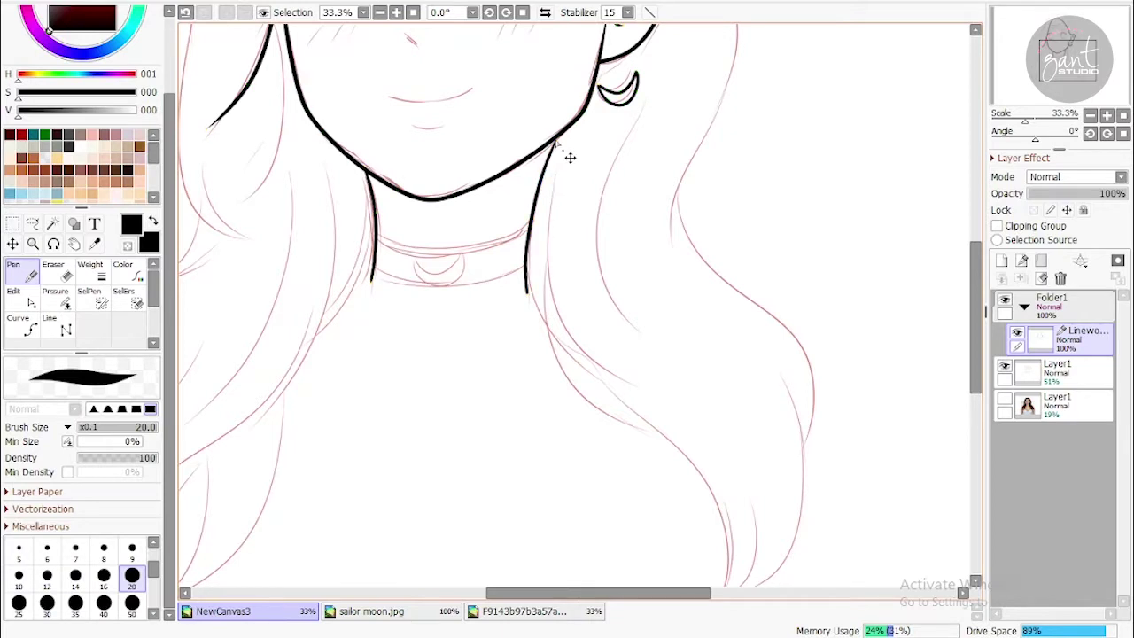
left_click_drag(559, 145, 423, 209)
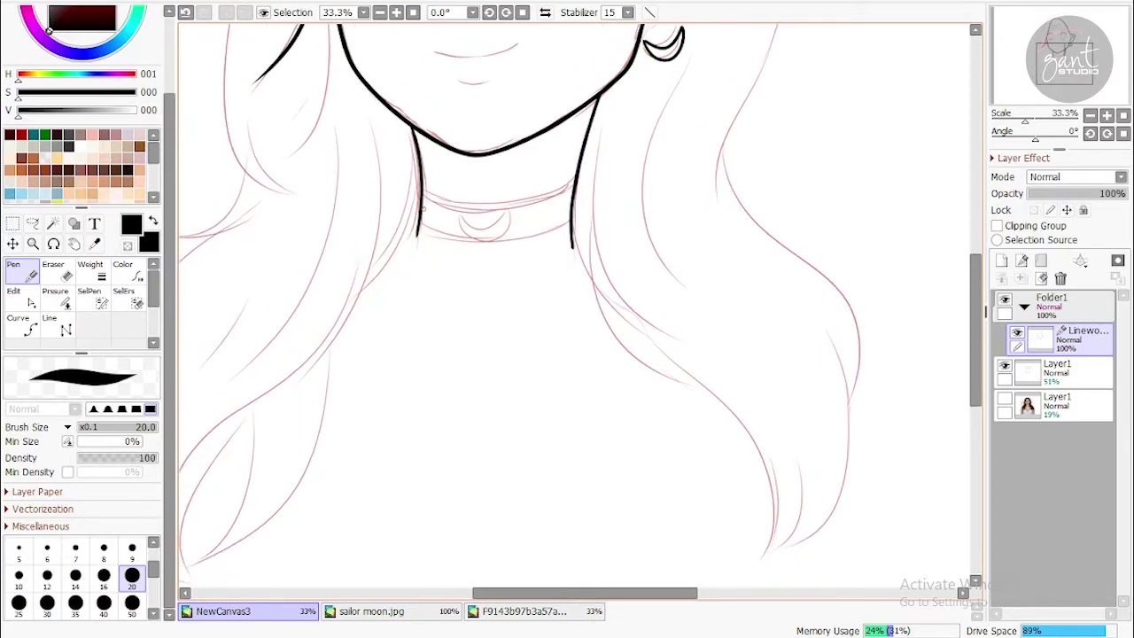
mouse_move(591, 203)
left_mouse_down()
mouse_move(491, 226)
mouse_move(552, 218)
left_mouse_up()
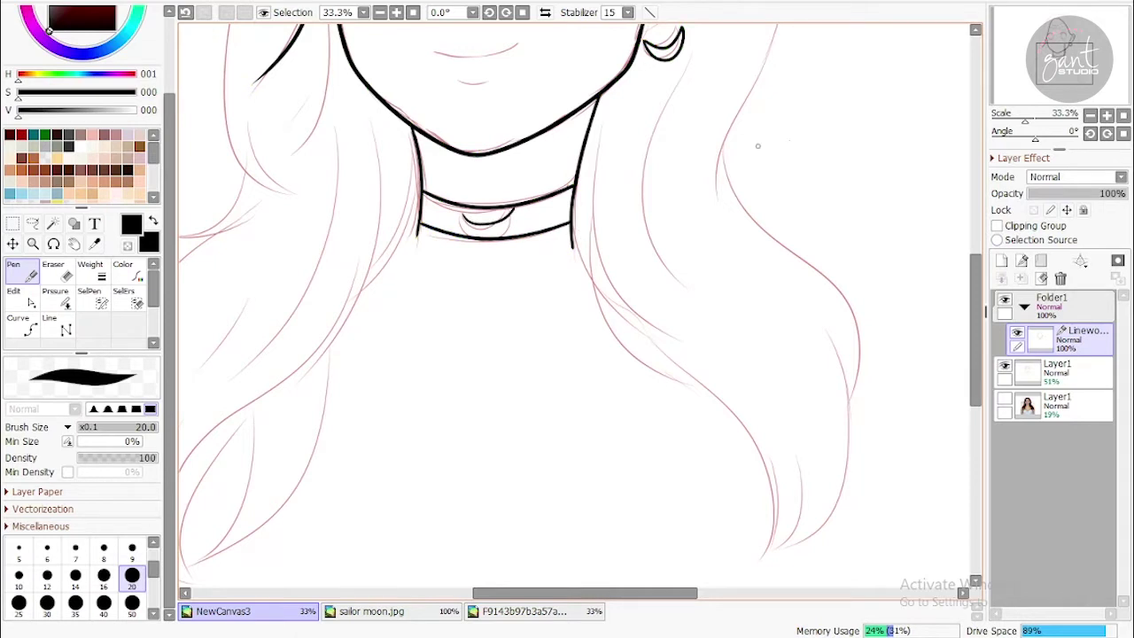
Ink the inner arc of the crescent pendant hanging from the choker's upper edge
scroll(491, 135, "up", 3)
left_click_drag(410, 104, 443, 87)
key("ctrl+z")
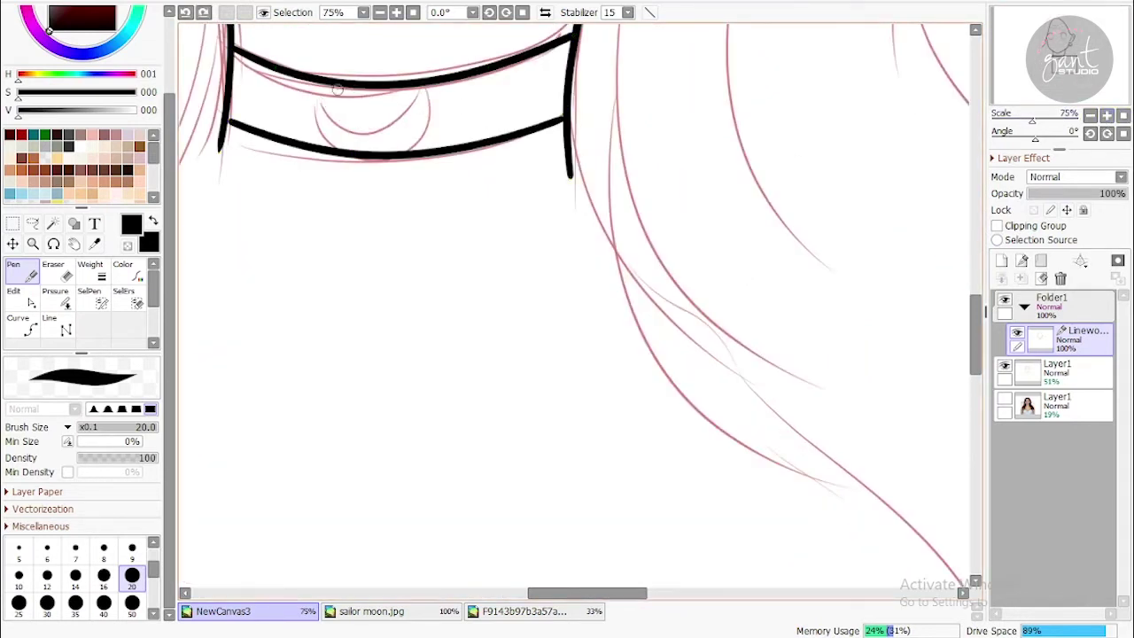
left_click_drag(335, 84, 443, 91)
key("ctrl+z")
left_click_drag(324, 81, 443, 80)
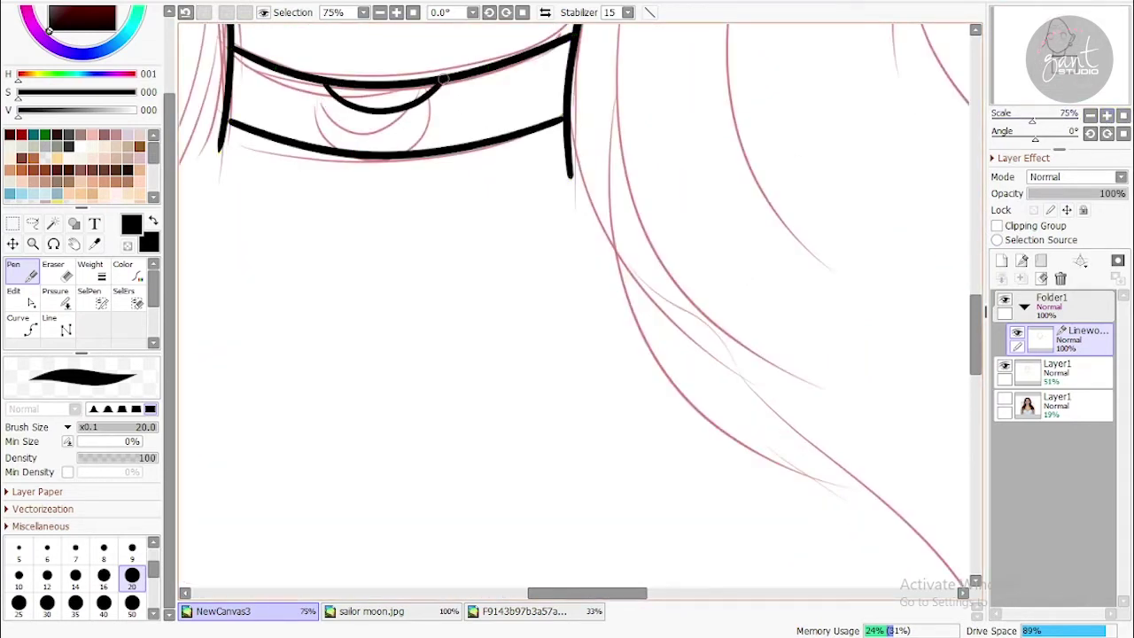
Close the choker's crescent pendant with a deeper outer arc reaching the lower edge and refine its curve
left_click_drag(324, 85, 459, 102)
key("ctrl+z")
key("ctrl+y")
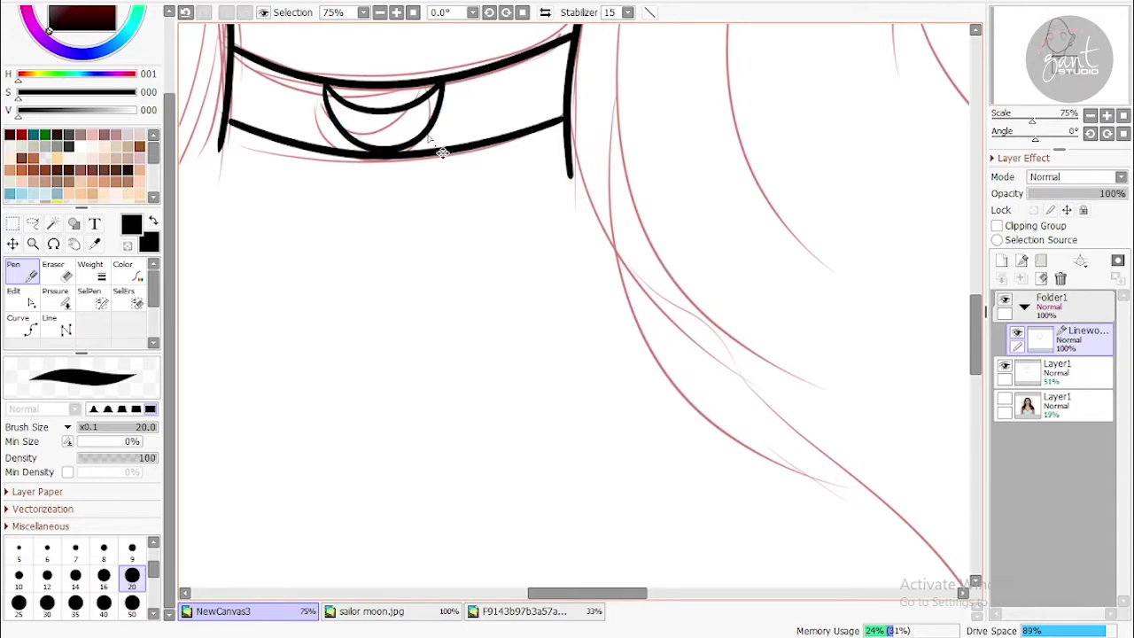
key("ctrl+z")
key("ctrl+y")
key("ctrl+z")
key("ctrl+y")
key("ctrl+z")
key("ctrl+y")
key("ctrl+z")
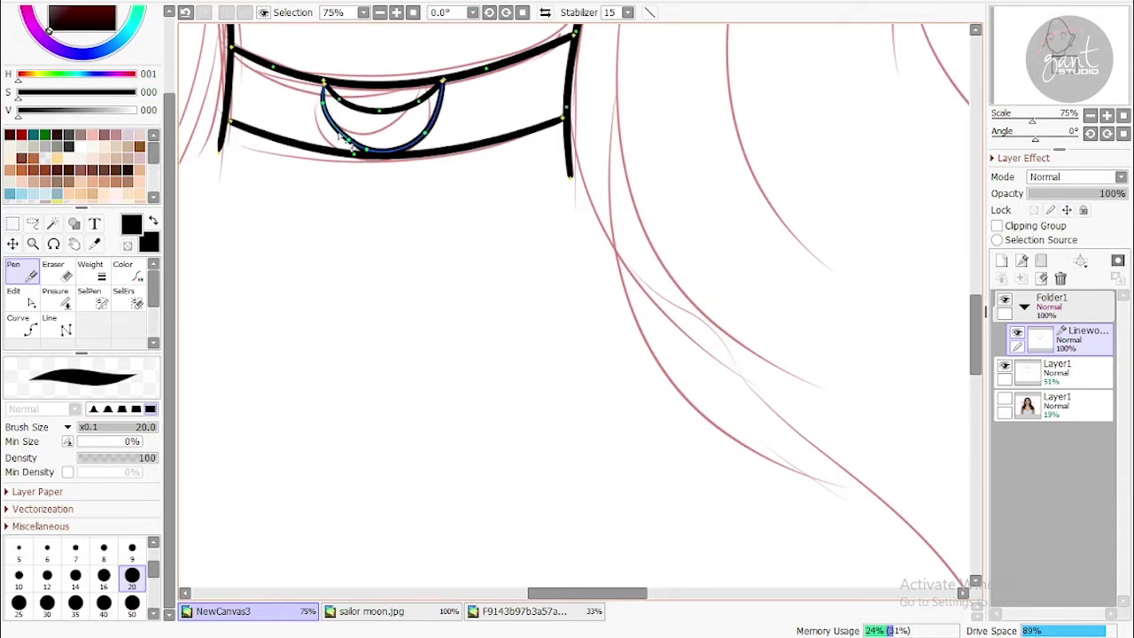
key("ctrl+y")
Ink the tiara's lower and upper edges across the forehead as two parallel V-shaped lines
scroll(358, 155, "down", 3)
scroll(381, 133, "up", 5)
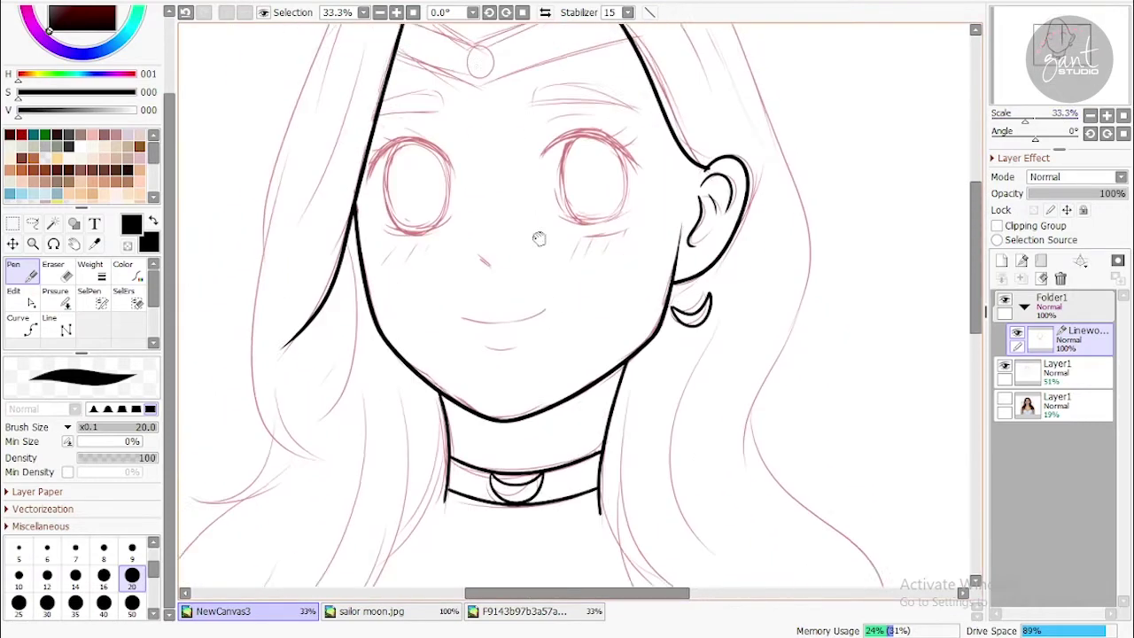
mouse_move(461, 135)
left_mouse_down()
mouse_move(570, 132)
mouse_move(640, 100)
left_mouse_up()
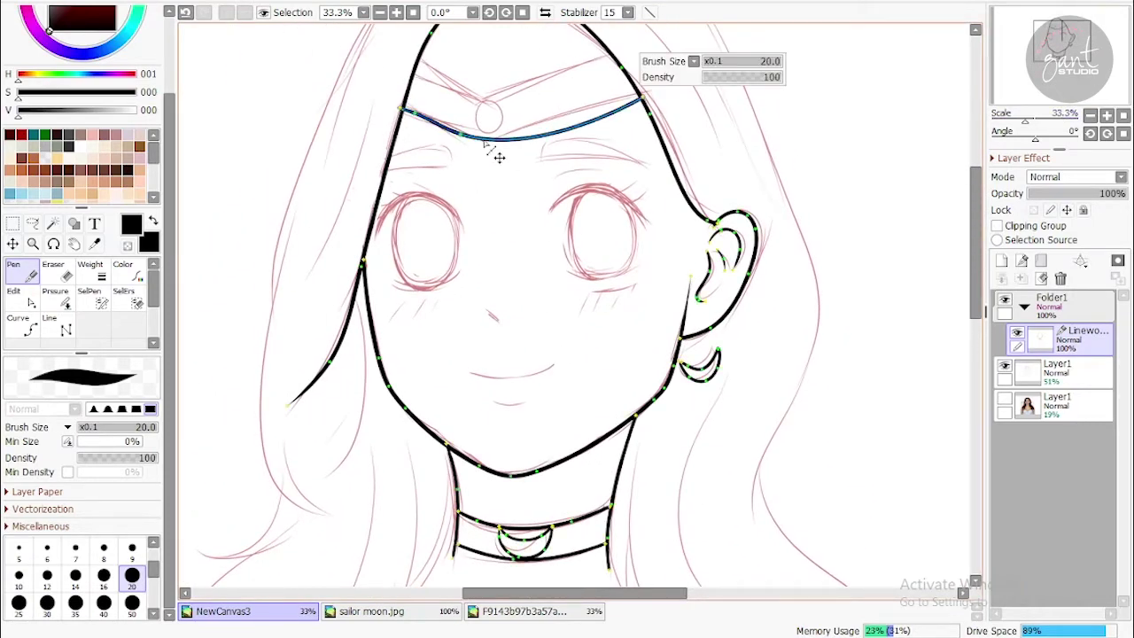
scroll(423, 119, "up", 3)
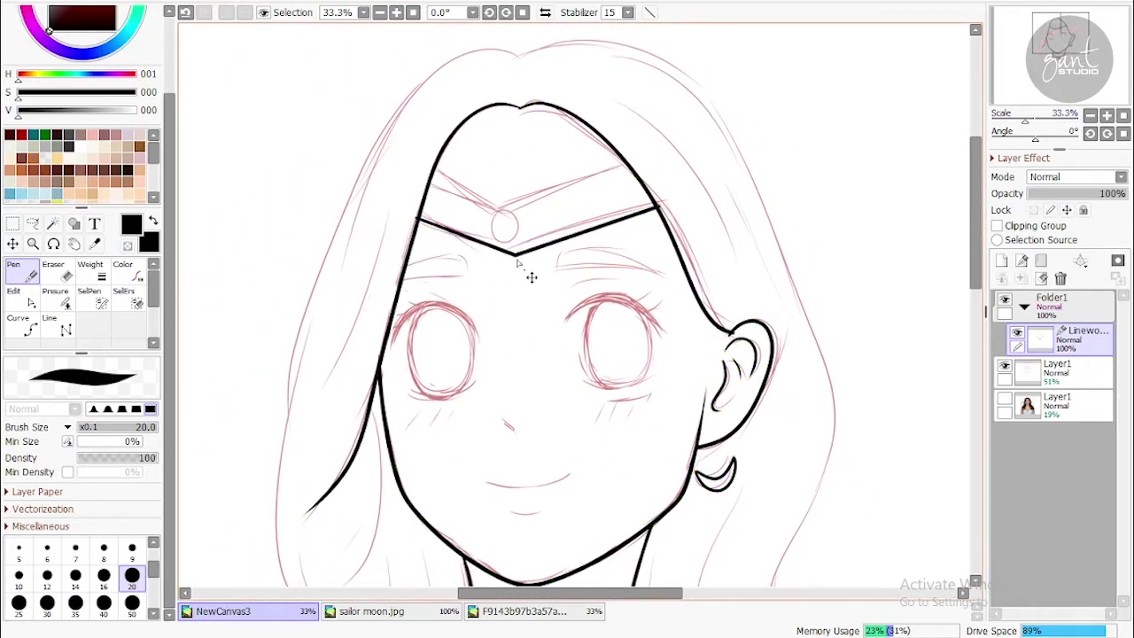
key("ctrl+z")
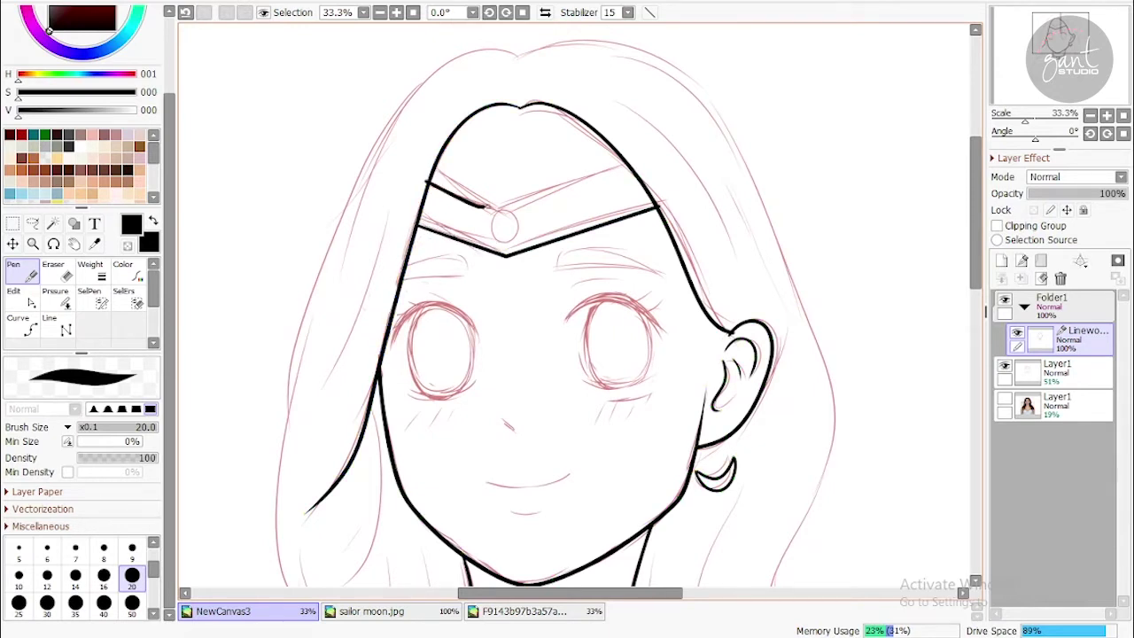
left_click_drag(610, 176, 627, 168)
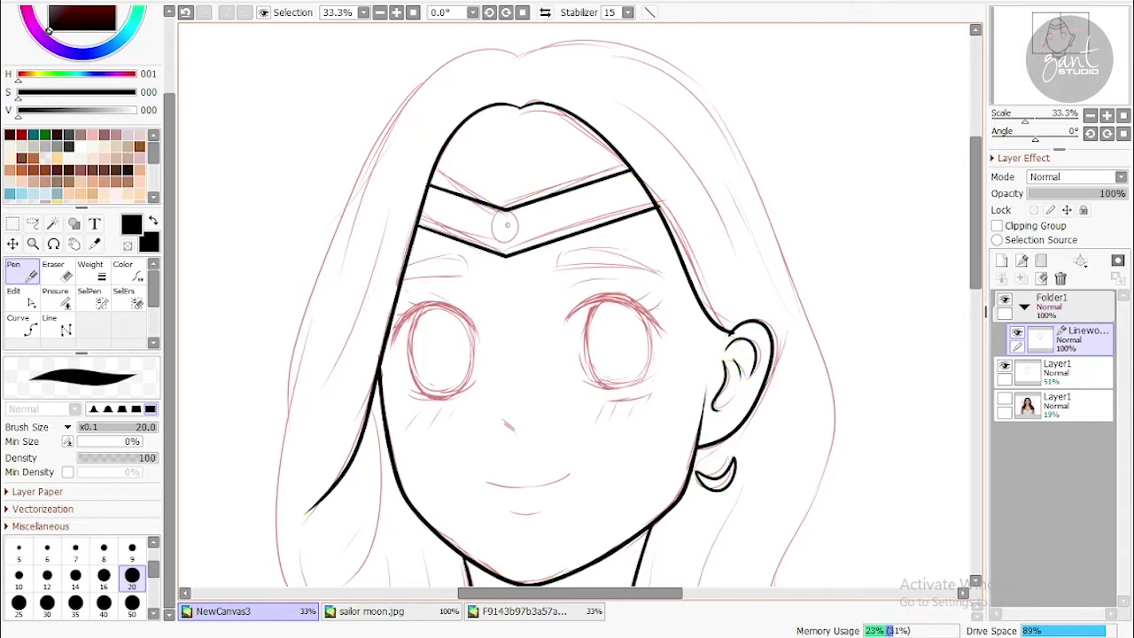
Ink the oval gem at the centre of the tiara between its two edges
scroll(507, 235, "up", 4)
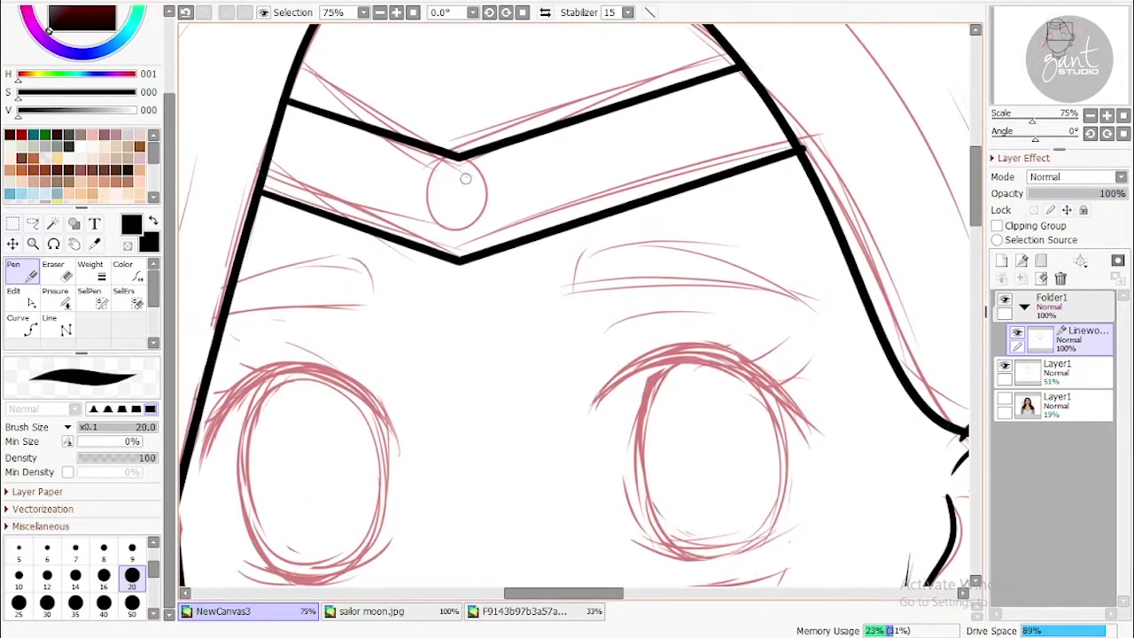
key("ctrl+z")
key("ctrl+z")
left_click_drag(459, 165, 458, 172)
key("ctrl+z")
key("ctrl+z")
key("ctrl")
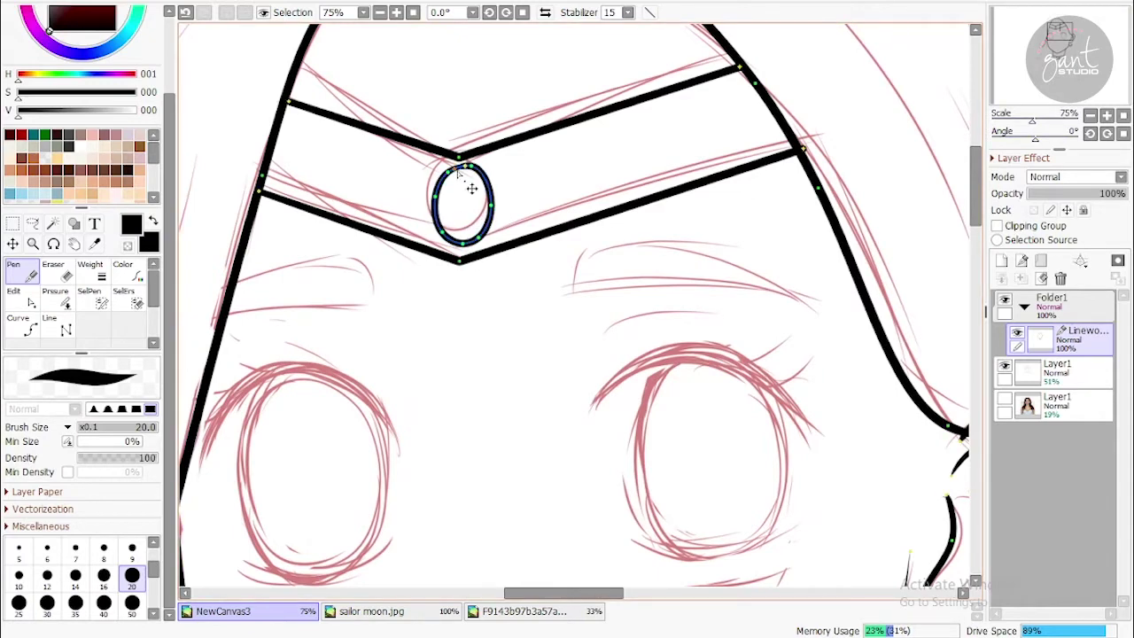
Add thin tapered inner lines parallel to the tiara's upper and lower edges on both sides of the gem
left_click_drag(1092, 117, 1080, 115)
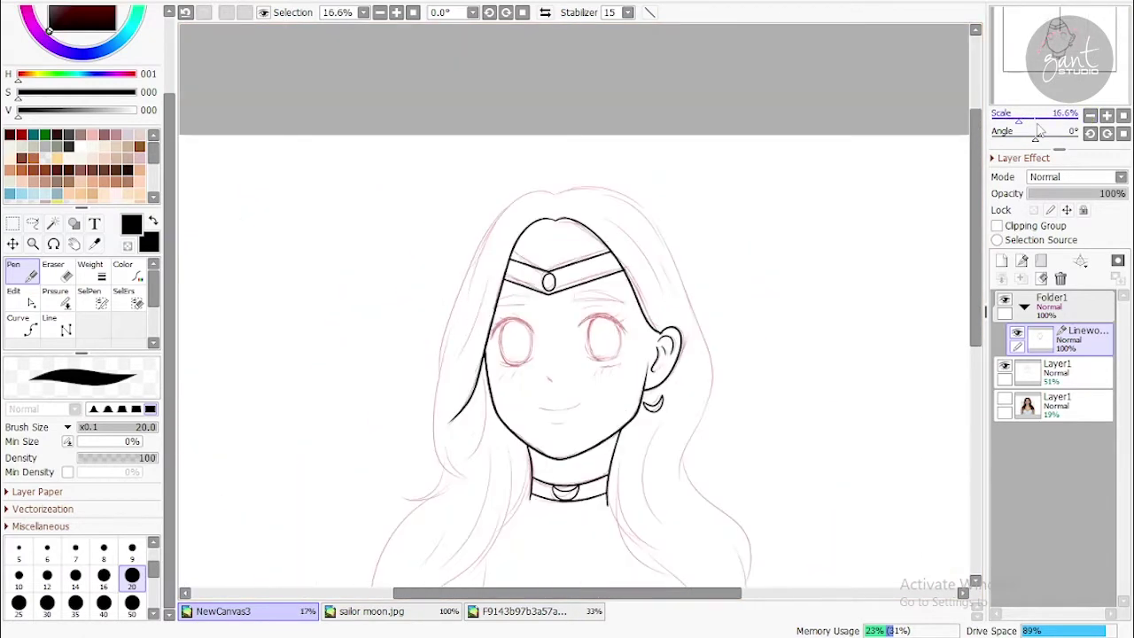
left_click(1117, 131)
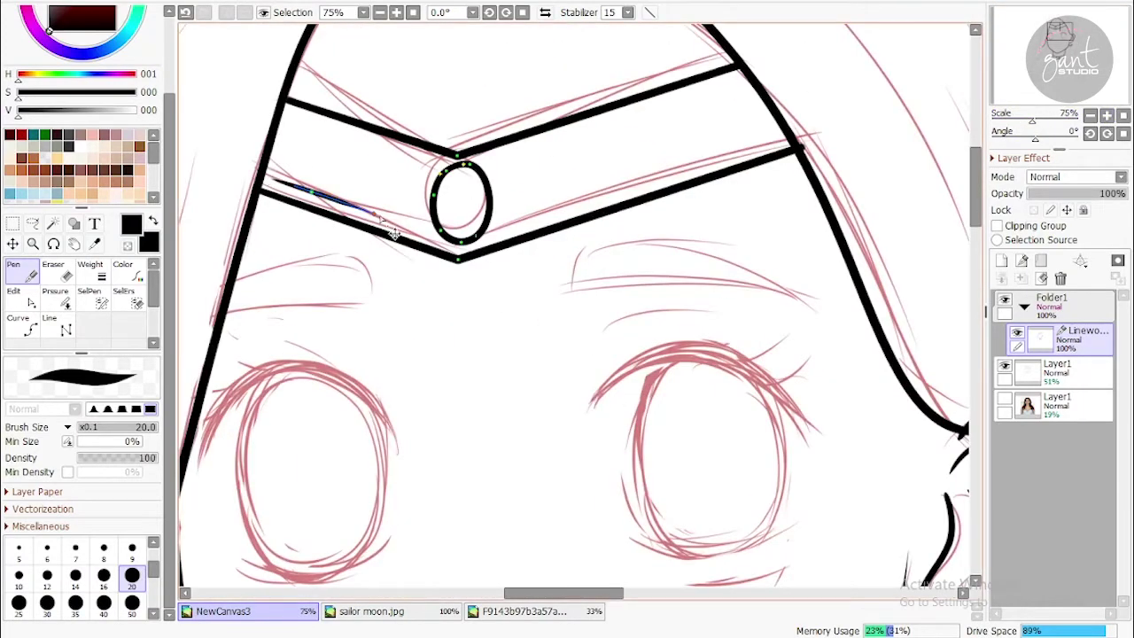
mouse_move(592, 189)
left_mouse_down()
mouse_move(686, 180)
mouse_move(771, 144)
left_mouse_up()
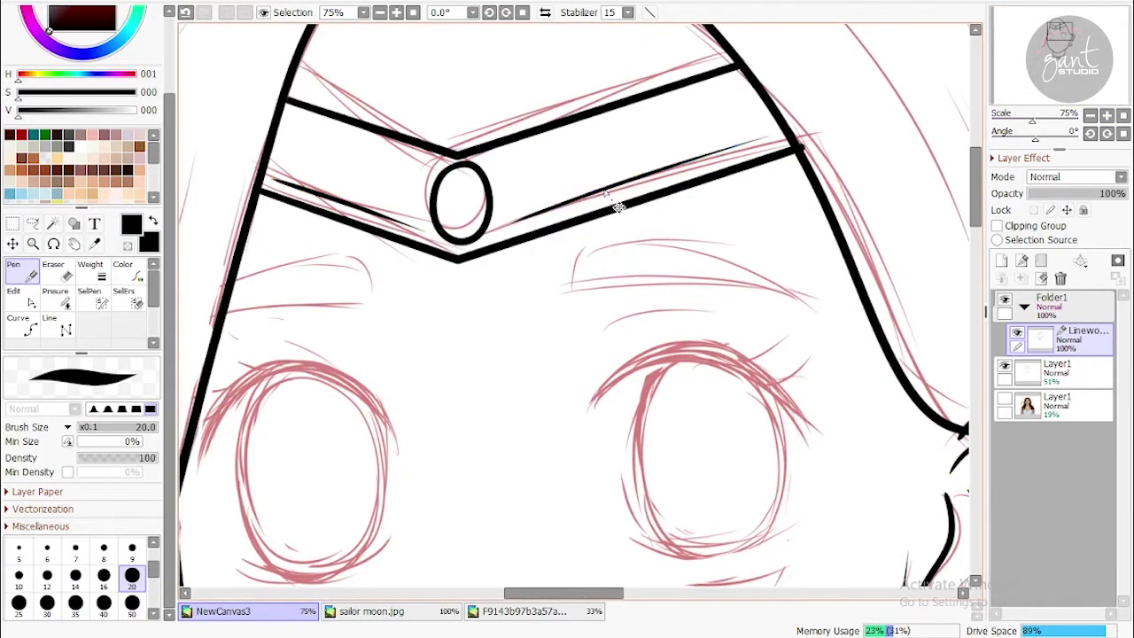
key("ctrl")
mouse_move(506, 160)
left_mouse_down()
mouse_move(676, 122)
mouse_move(736, 89)
left_mouse_up()
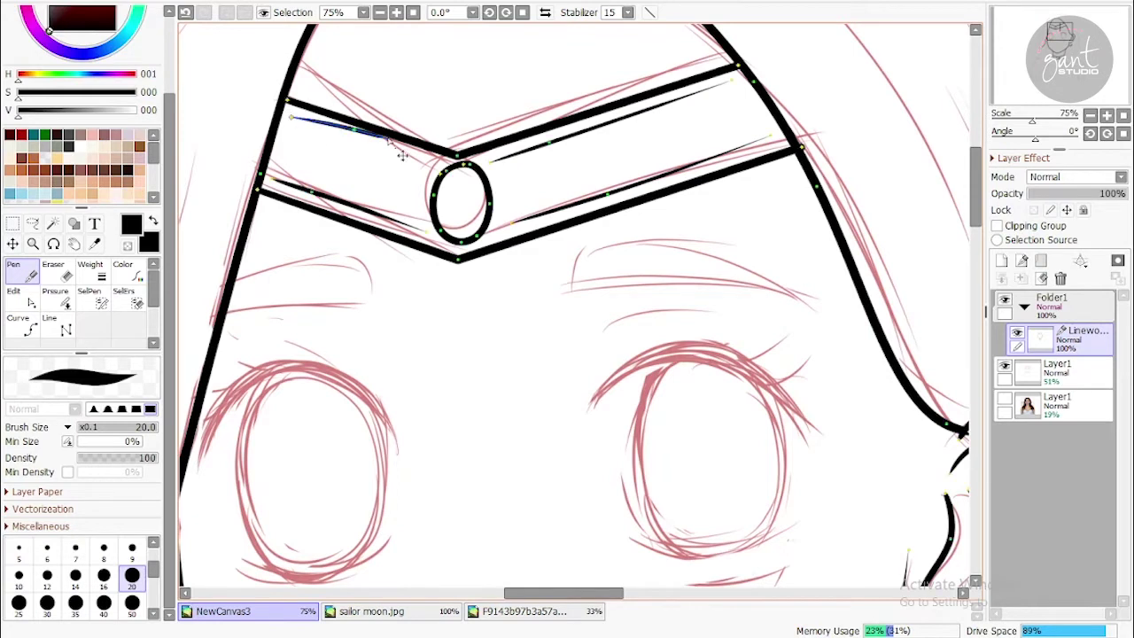
left_click_drag(390, 140, 425, 162)
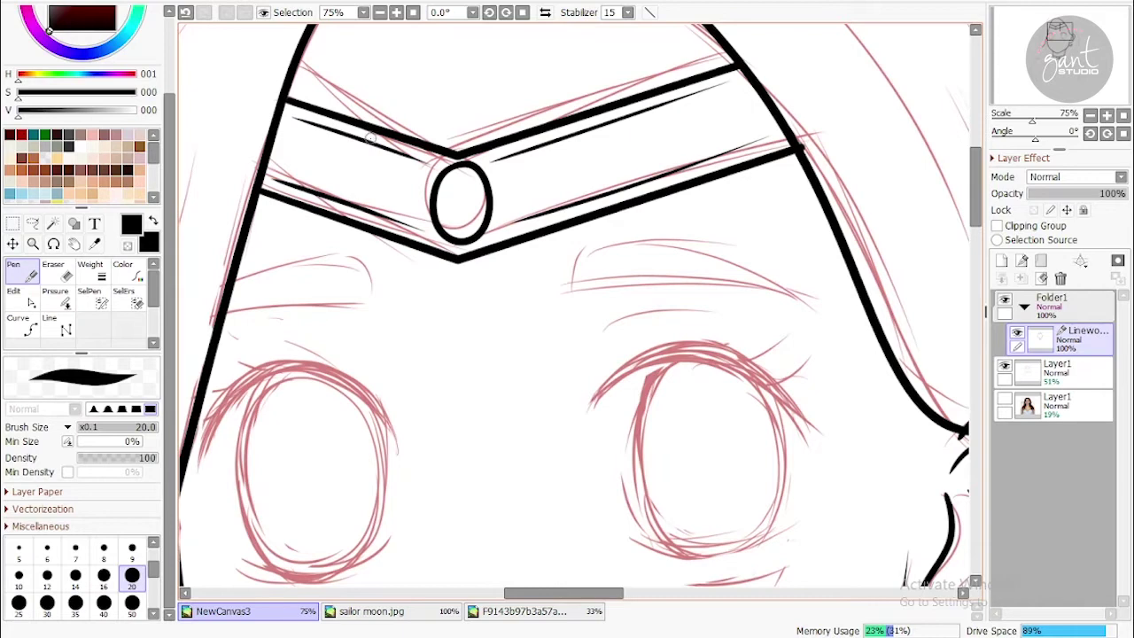
Ink the smiling mouth as one curved line following the sketch
left_click_drag(1031, 120, 1026, 120)
mouse_move(1064, 53)
left_mouse_down()
mouse_move(1077, 107)
mouse_move(1074, 96)
left_mouse_up()
left_click(1107, 115)
mouse_move(567, 173)
left_mouse_down()
mouse_move(628, 189)
mouse_move(720, 172)
left_mouse_up()
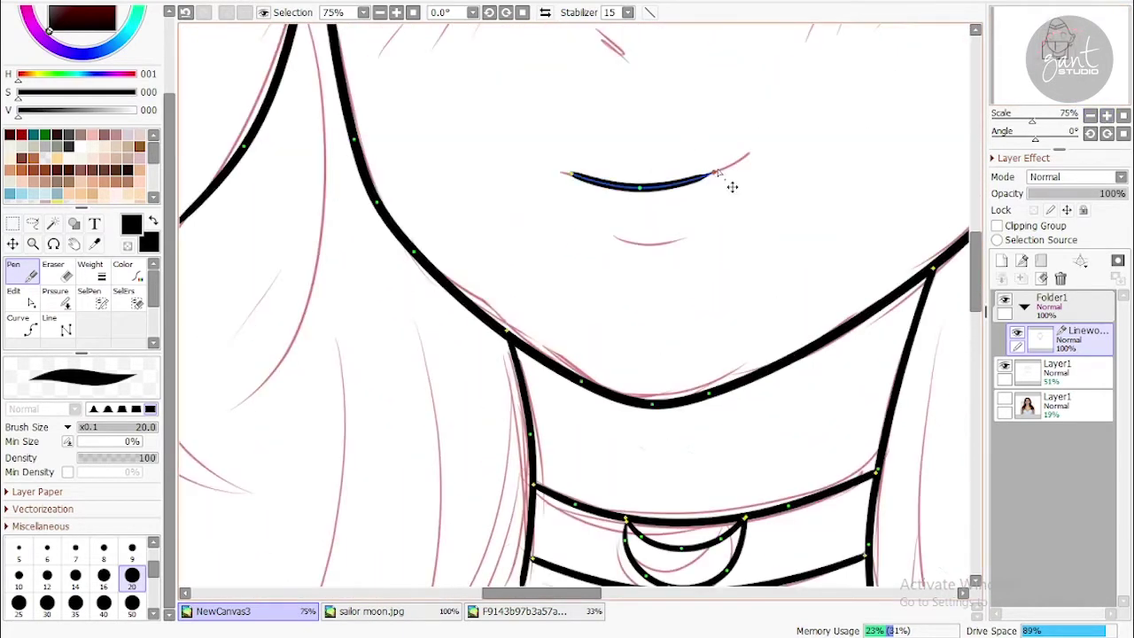
key("ctrl+z")
mouse_move(571, 171)
left_mouse_down()
mouse_move(717, 173)
mouse_move(743, 157)
left_mouse_up()
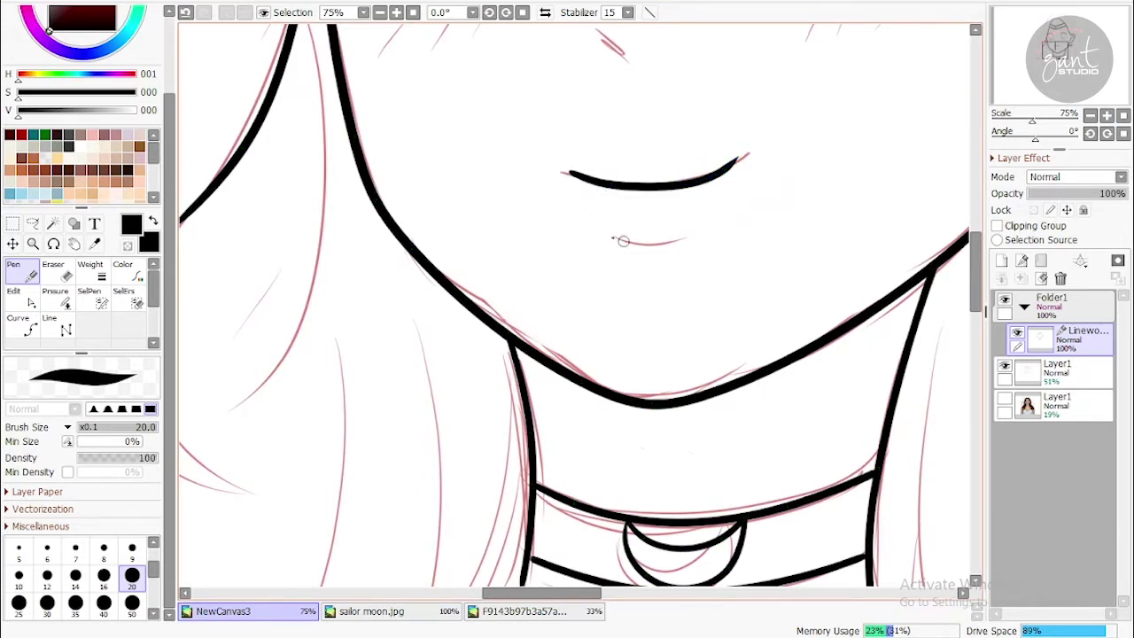
Ink a short lower-lip line beneath the mouth and adjust the smile's curve to follow the sketch
scroll(689, 225, "up", 3)
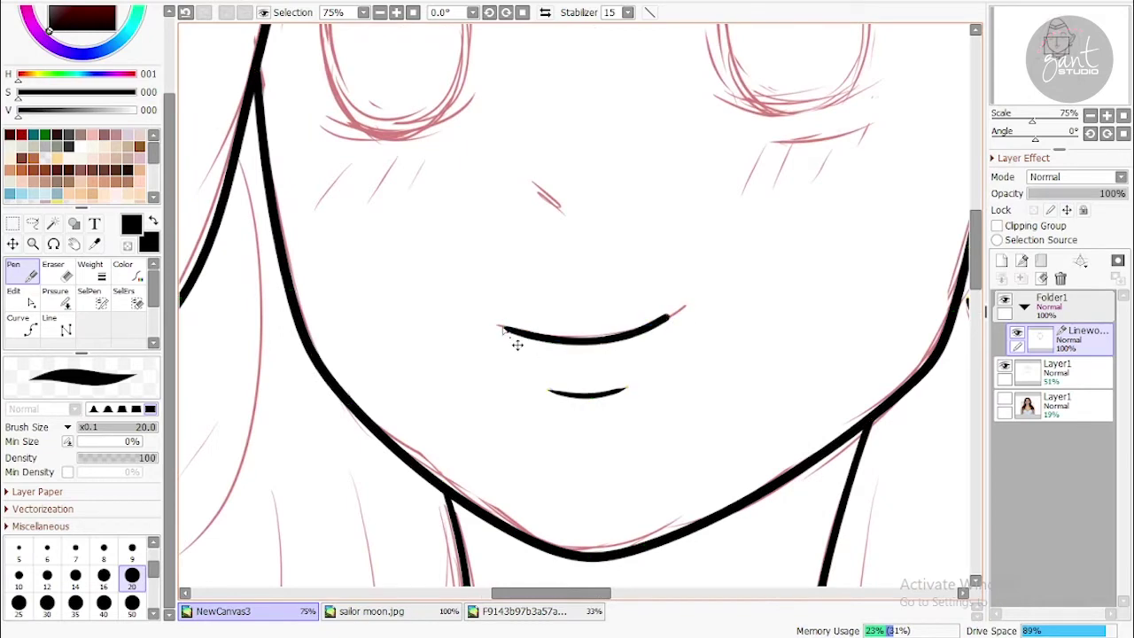
scroll(531, 337, "up", 2)
scroll(557, 278, "down", 1)
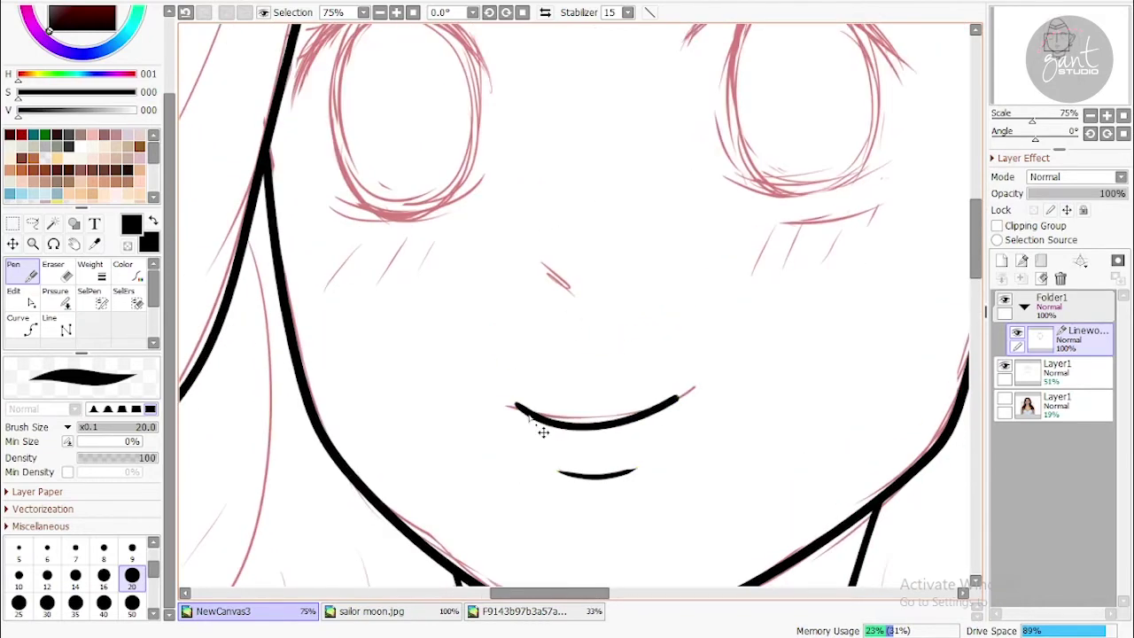
key("ctrl")
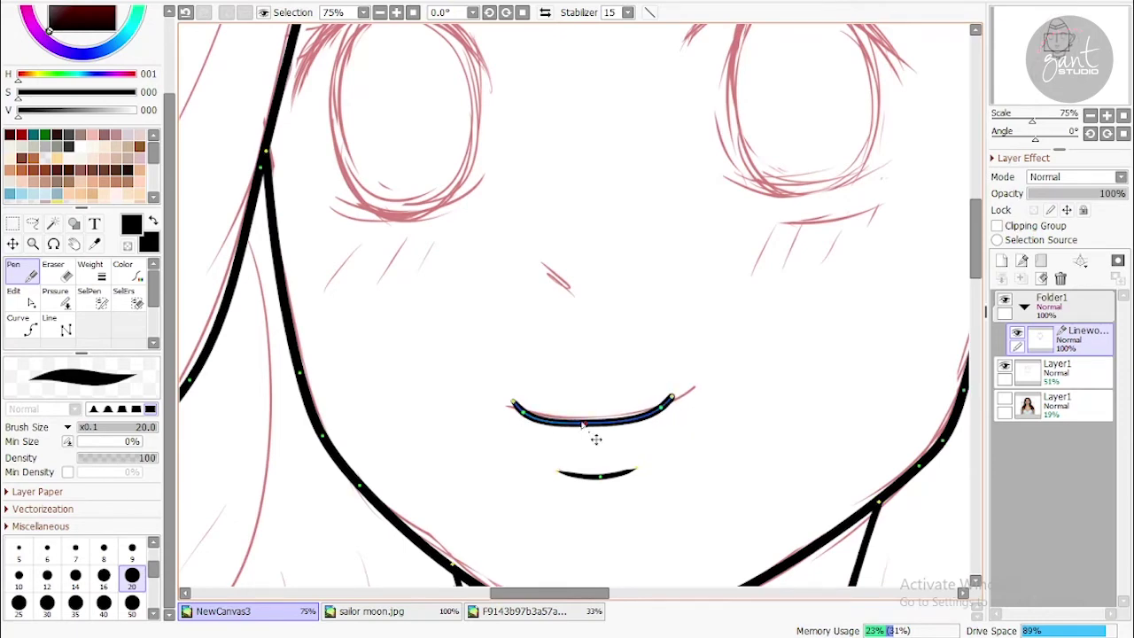
scroll(596, 439, "down", 2)
left_click_drag(613, 312, 621, 307)
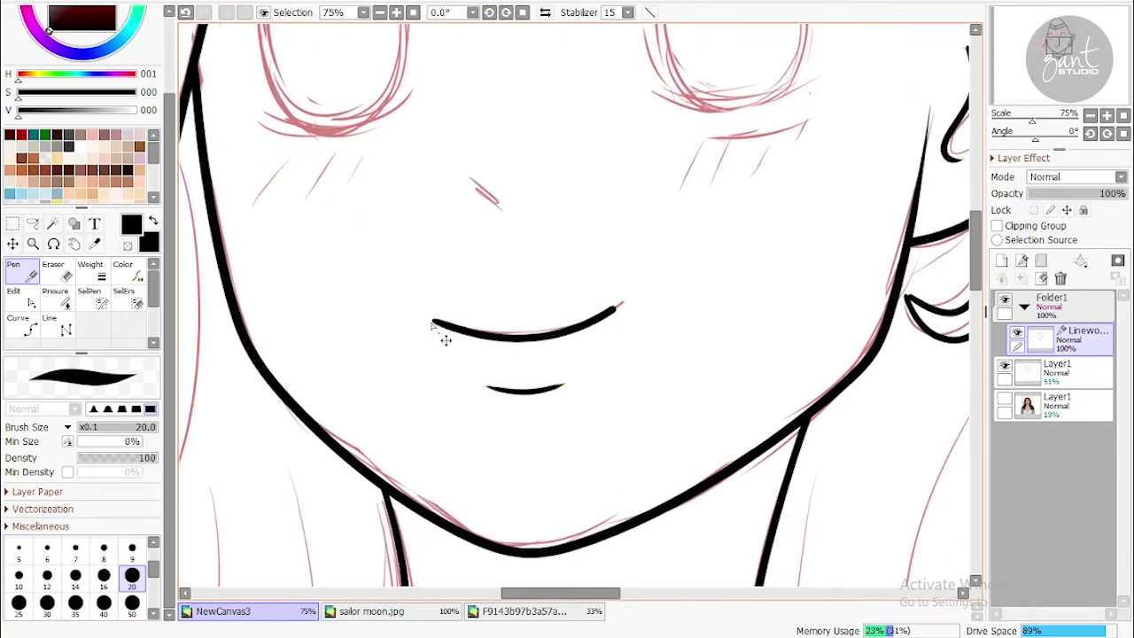
Ink the nose as one short diagonal mark over the sketched nose
left_click_drag(490, 218, 499, 354)
mouse_move(514, 241)
left_mouse_down()
mouse_move(552, 304)
mouse_move(607, 307)
left_mouse_up()
mouse_move(390, 284)
left_mouse_down()
mouse_move(396, 273)
mouse_move(583, 251)
left_mouse_up()
key("ctrl+z")
Ink the left eye's arched upper lash line from corner to corner with brush size 30
key("bracketright")
key("bracketright")
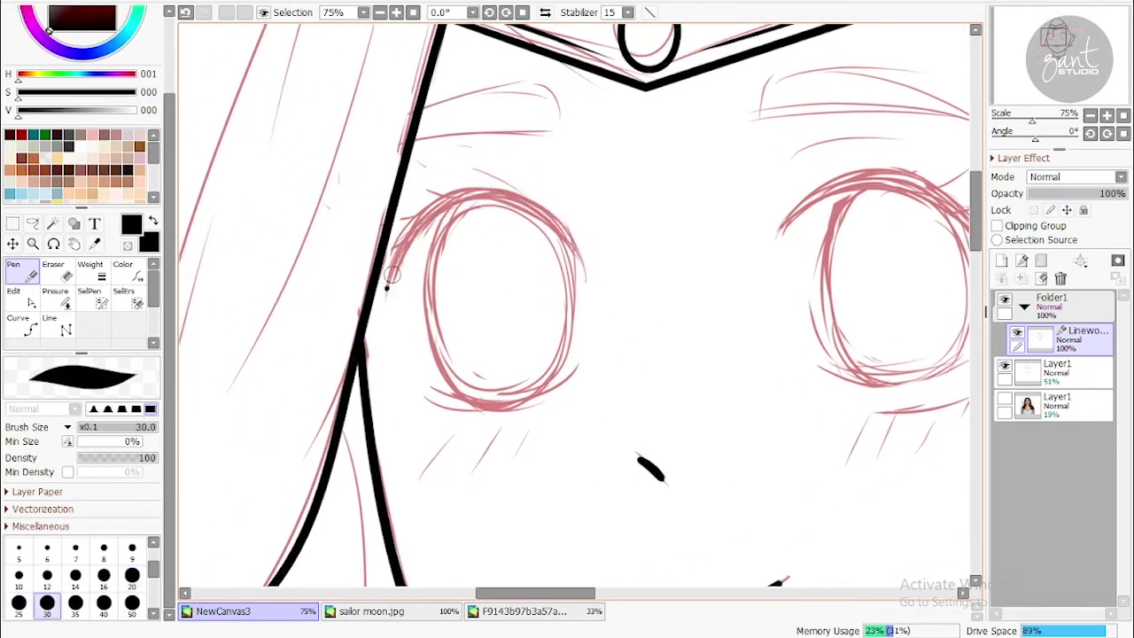
left_click_drag(385, 286, 586, 275)
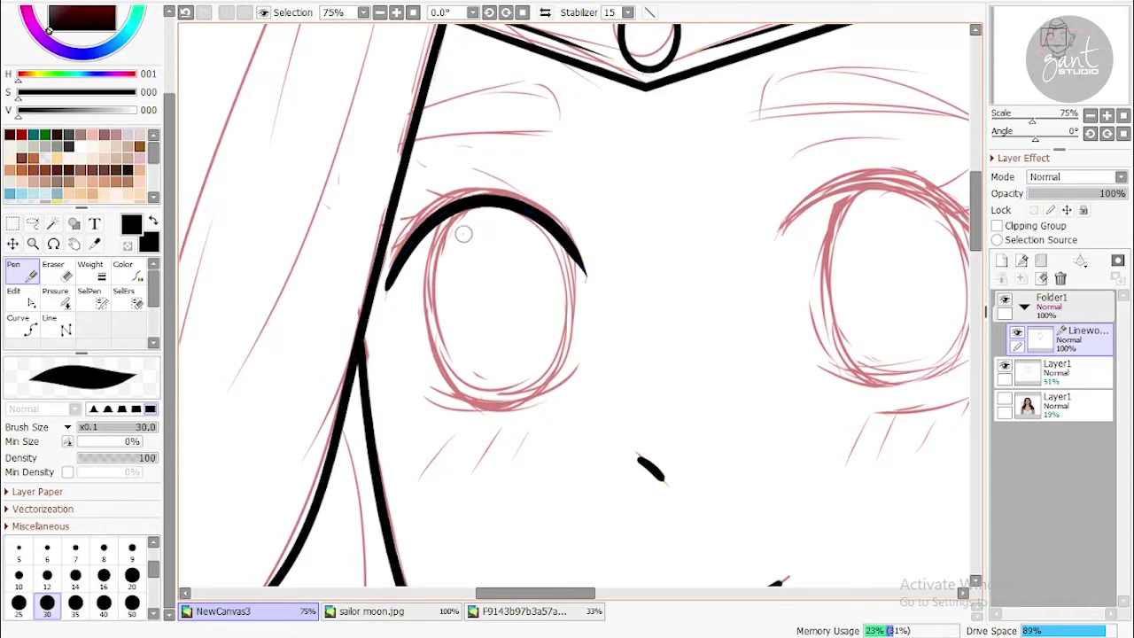
Thicken the left eye's upper lash line by raising its pressure for width, keeping both ends tapered
key("p")
left_click_drag(555, 229, 602, 223)
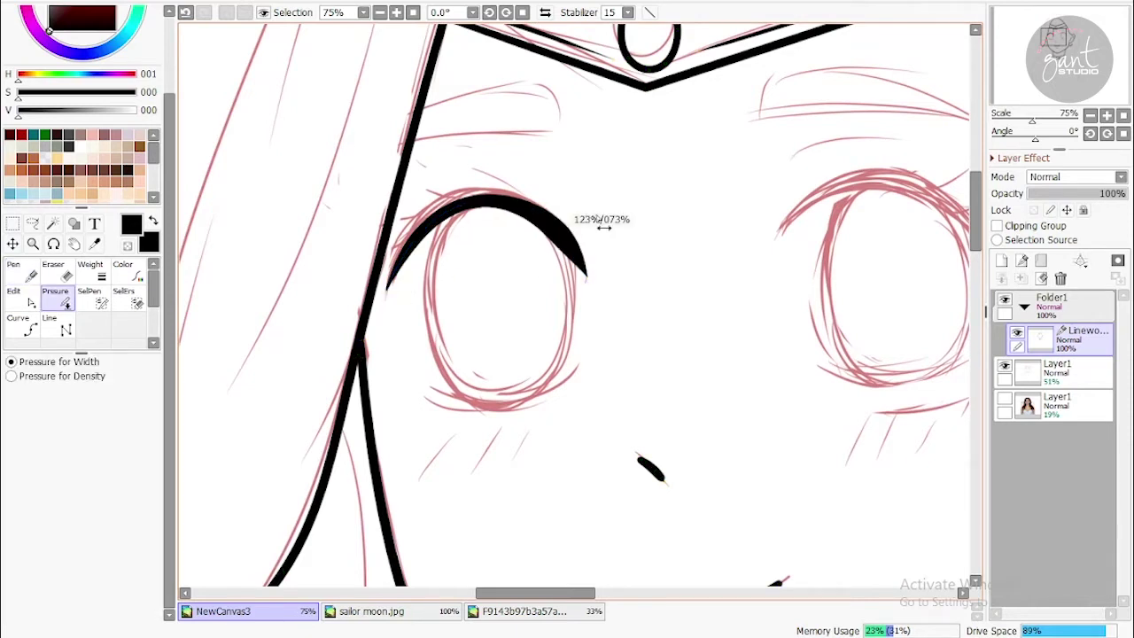
mouse_move(482, 203)
left_mouse_down()
mouse_move(463, 225)
mouse_move(534, 215)
mouse_move(557, 227)
mouse_move(470, 222)
left_mouse_up()
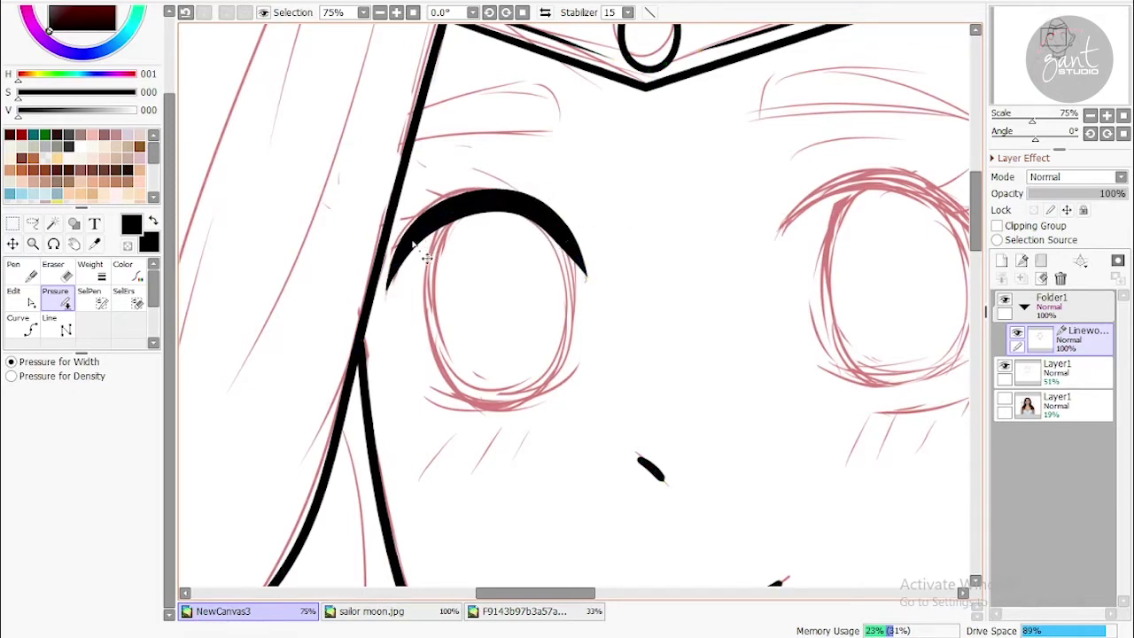
left_click_drag(564, 236, 576, 245)
Ink short pointed lashes along the outer part of the left eye's upper lash line
left_click_drag(471, 228, 467, 200)
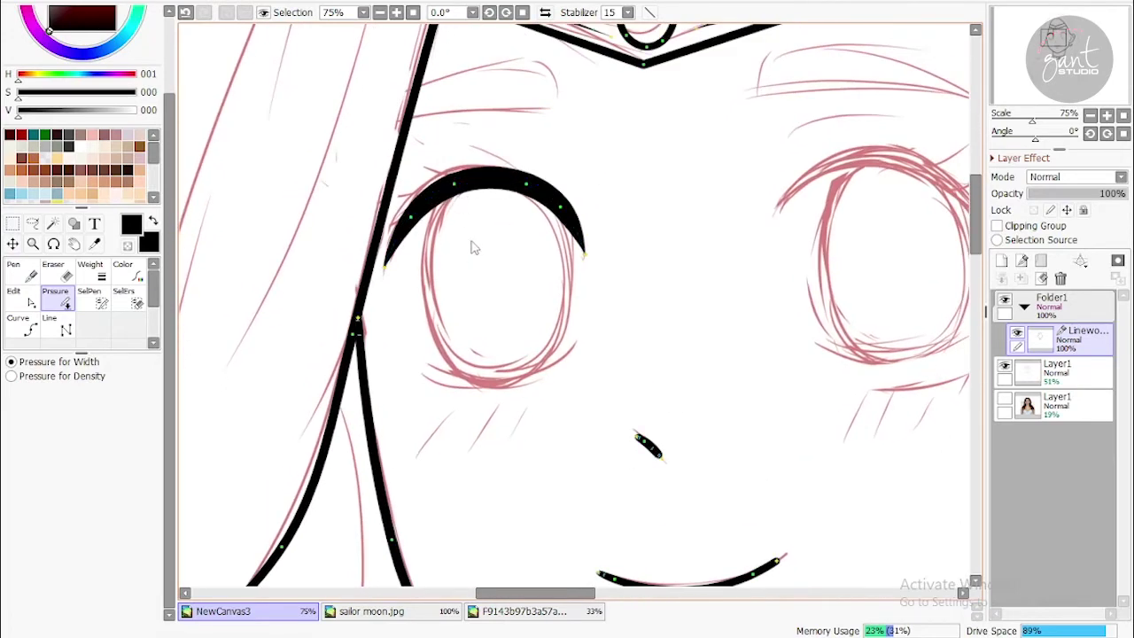
key("n")
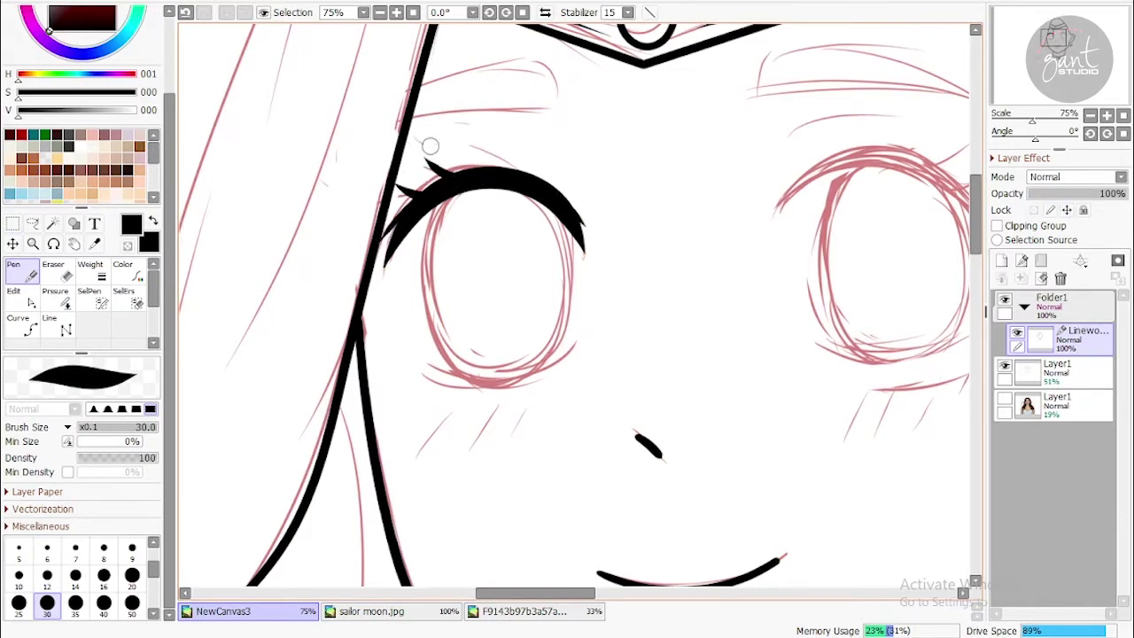
mouse_move(424, 156)
left_mouse_down()
mouse_move(545, 153)
mouse_move(443, 172)
left_mouse_up()
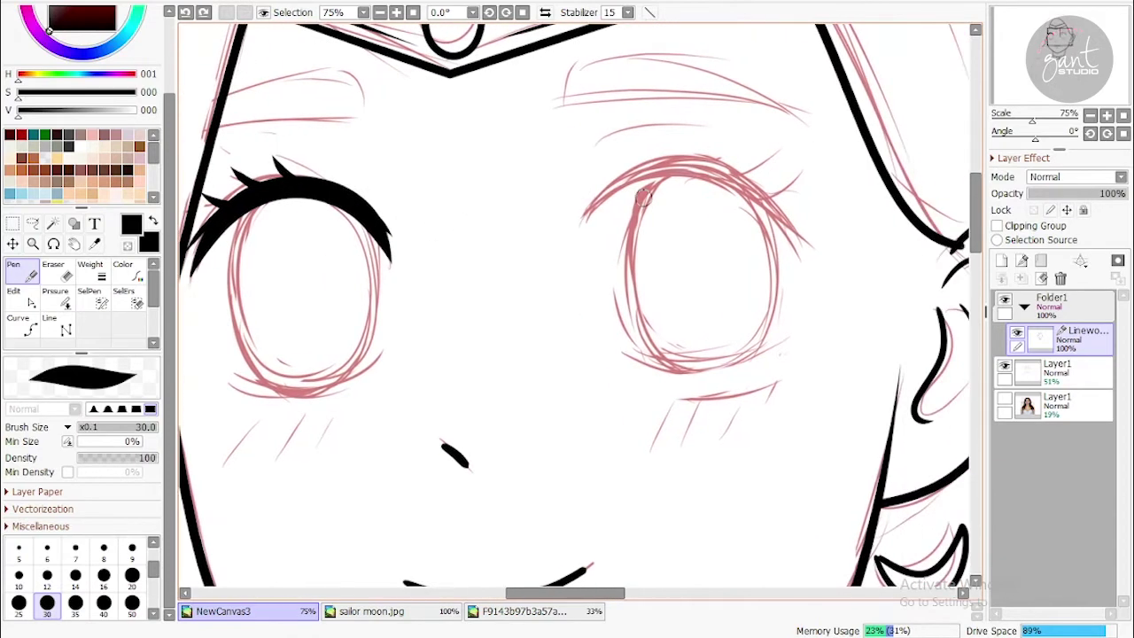
Ink the right eye's upper lash line as one arched stroke and fit it to the sketch
mouse_move(584, 214)
left_mouse_down()
mouse_move(779, 222)
mouse_move(794, 234)
left_mouse_up()
key("ctrl+z")
mouse_move(585, 217)
left_mouse_down()
mouse_move(762, 176)
mouse_move(802, 241)
left_mouse_up()
key("ctrl")
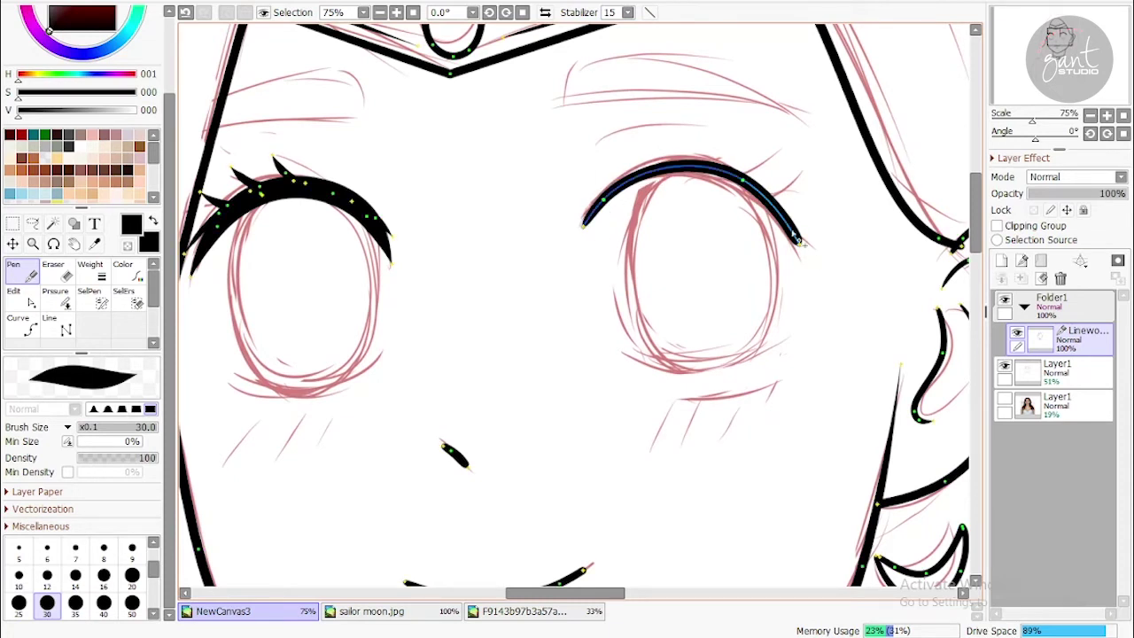
Thicken the middle of the right eye's upper lash line with pressure for width, leaving its ends tapered
key("p")
left_click_drag(802, 232, 780, 232)
left_click_drag(585, 222, 606, 203)
left_click_drag(754, 182, 759, 181)
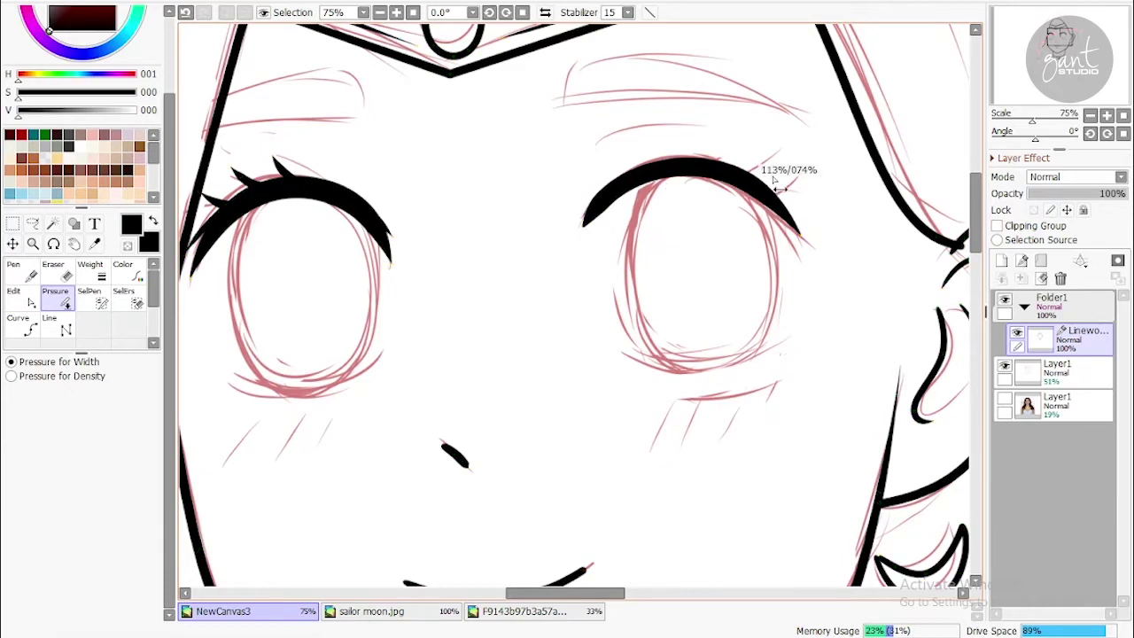
left_click_drag(679, 182, 684, 171)
left_click_drag(608, 208, 619, 220)
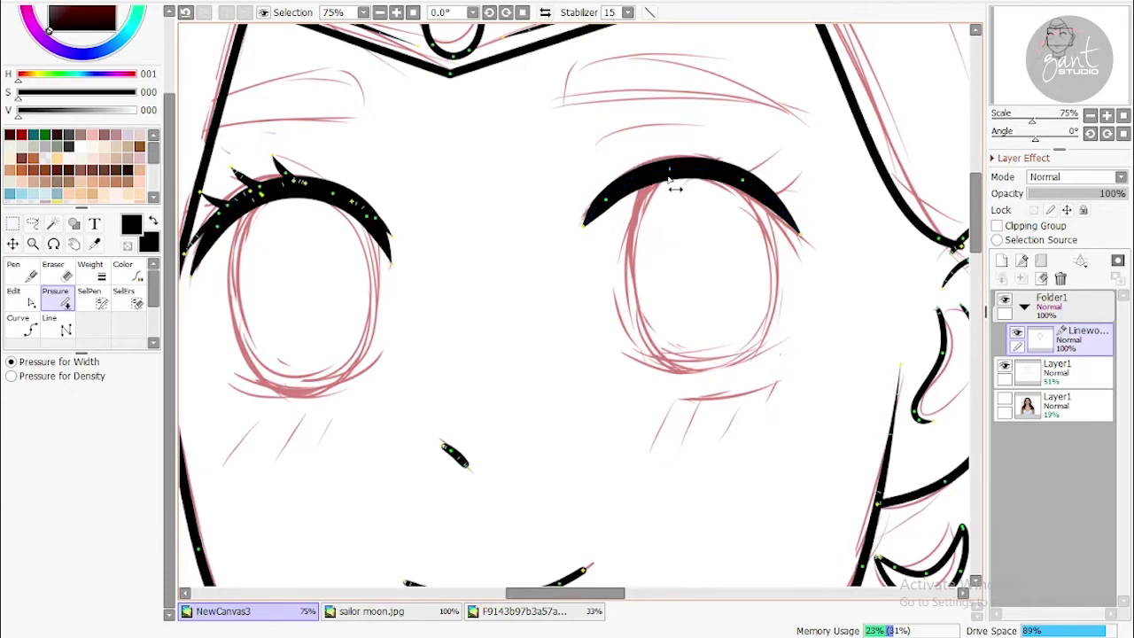
left_click_drag(673, 182, 683, 168)
left_click_drag(755, 196, 683, 186)
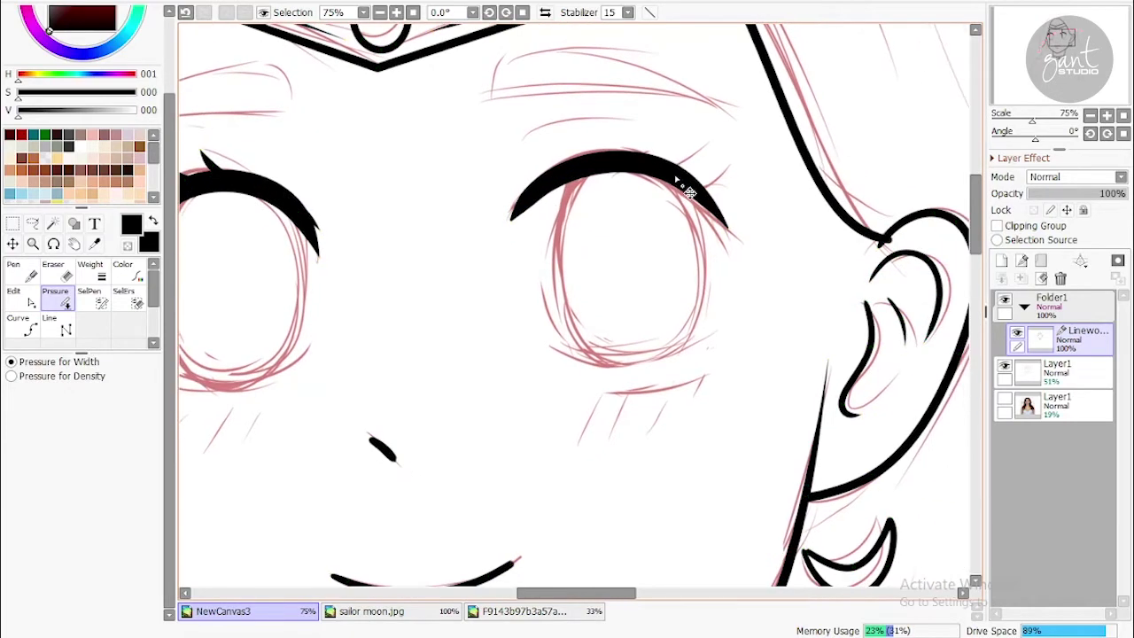
scroll(683, 244, "up", 2)
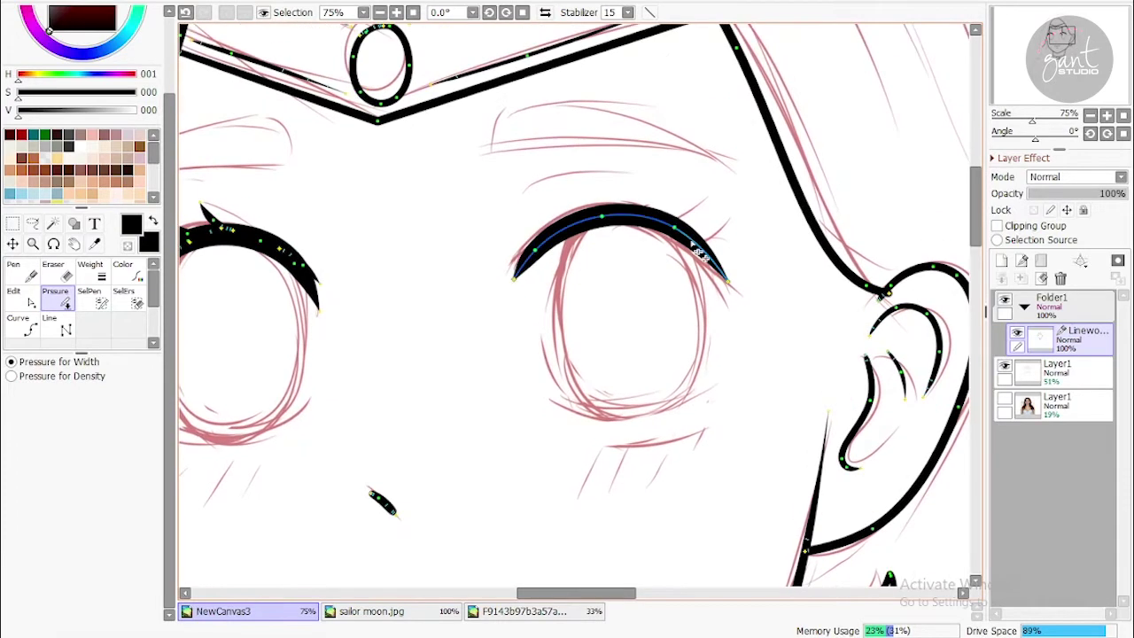
left_click_drag(688, 246, 778, 185)
Ink short pointed lashes on the outer part and inner corner of the right eye's upper lash line, using brush size 20
left_click(13, 268)
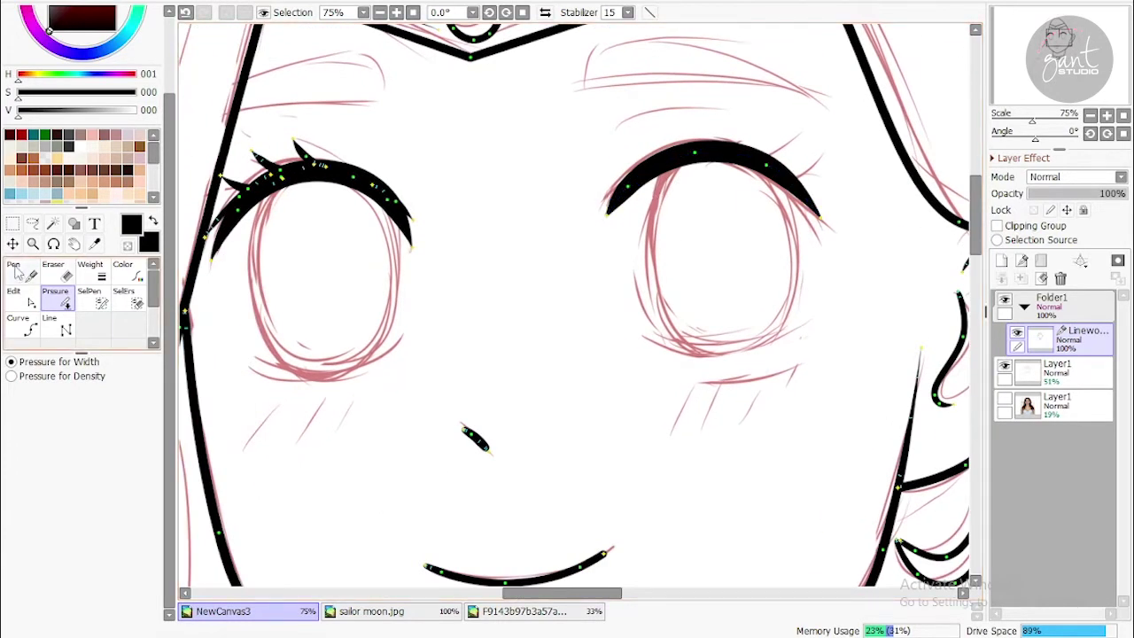
key("bracketleft")
key("bracketright")
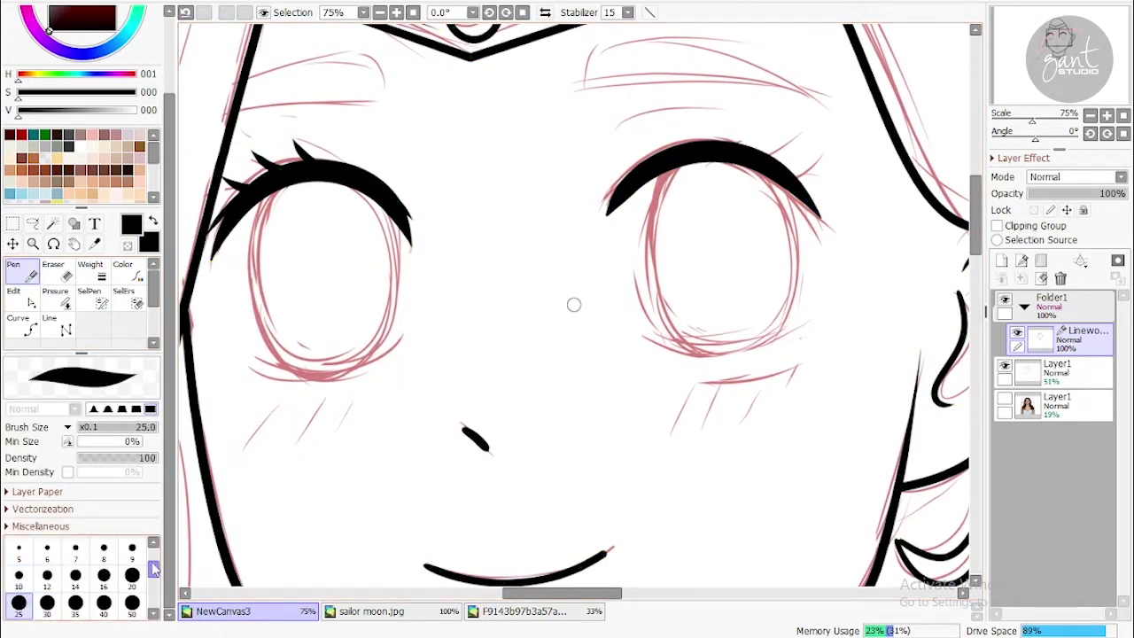
key("bracketleft")
key("bracketleft")
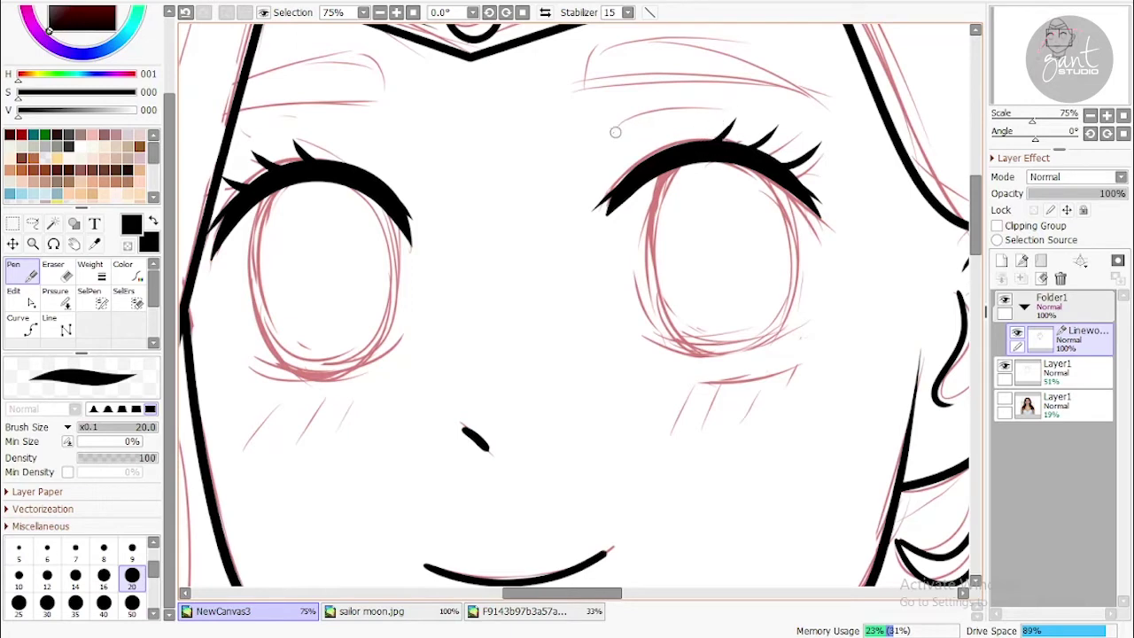
Ink a thin eyelid crease above each eye and a curved lower lash line beneath each eye
left_click_drag(615, 132, 744, 104)
left_click_drag(253, 133, 383, 144)
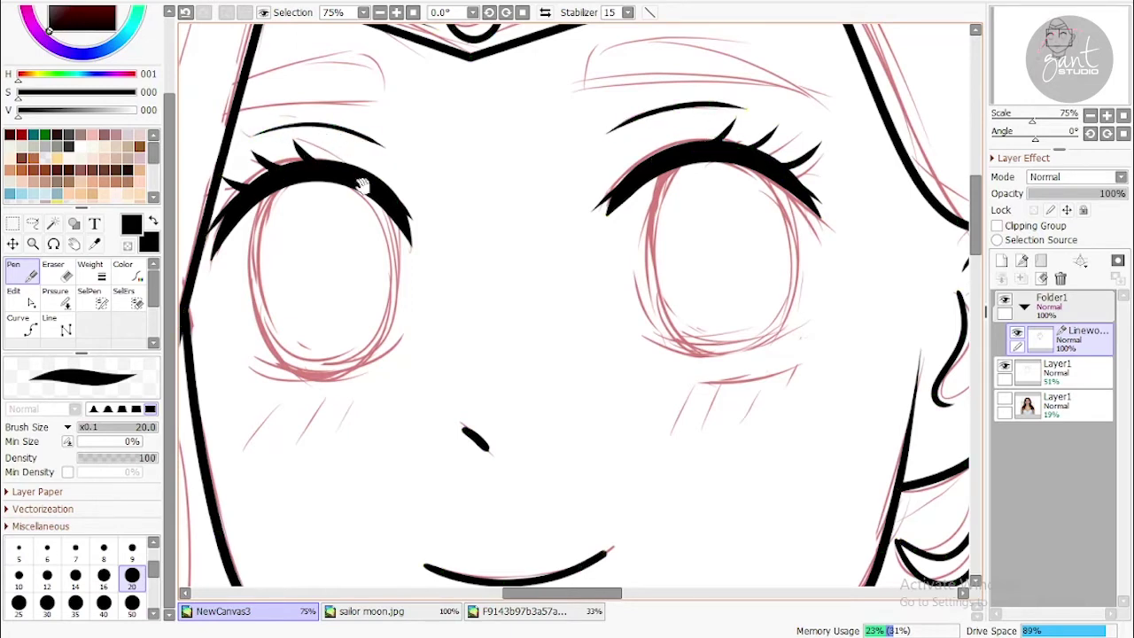
left_click_drag(362, 184, 355, 87)
left_click_drag(241, 268, 402, 258)
left_click_drag(641, 239, 802, 224)
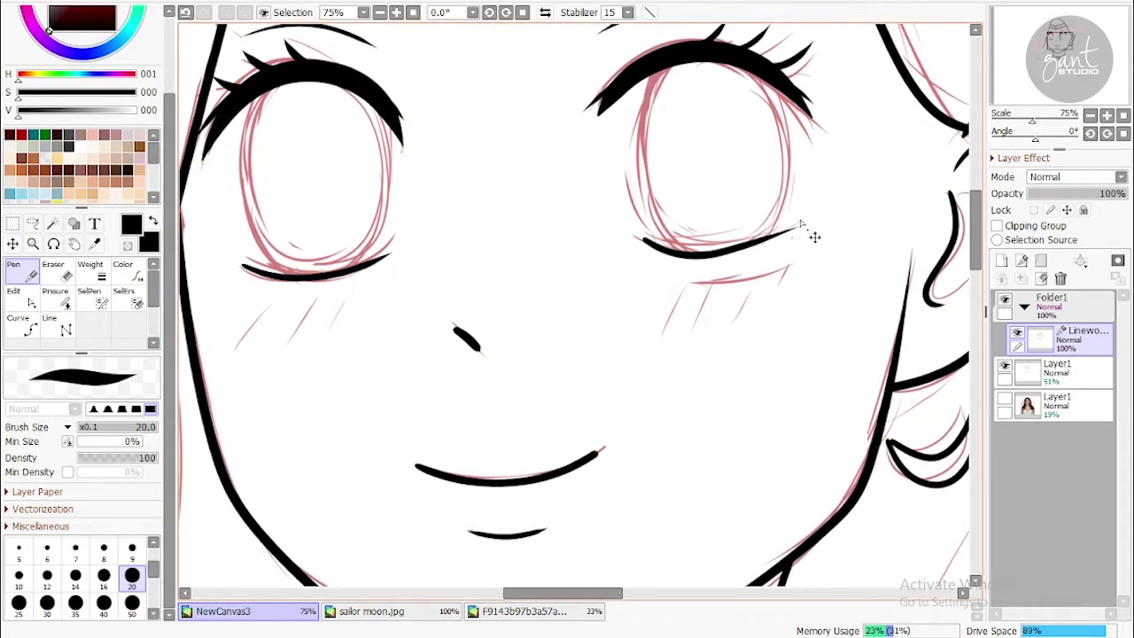
key("ctrl+z")
key("ctrl+y")
left_click_drag(703, 258, 644, 242)
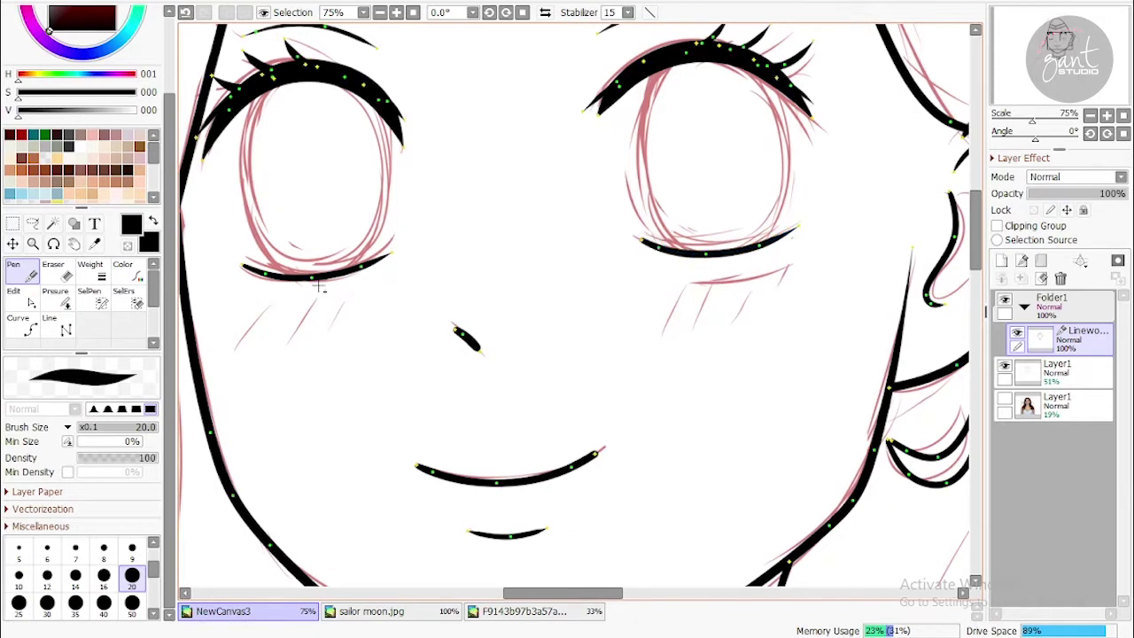
Ink both sides of the left eye's iris between the upper and lower lash lines, fitting the curves to the sketch
scroll(337, 293, "up", 4)
left_click_drag(274, 258, 295, 415)
key("ctrl")
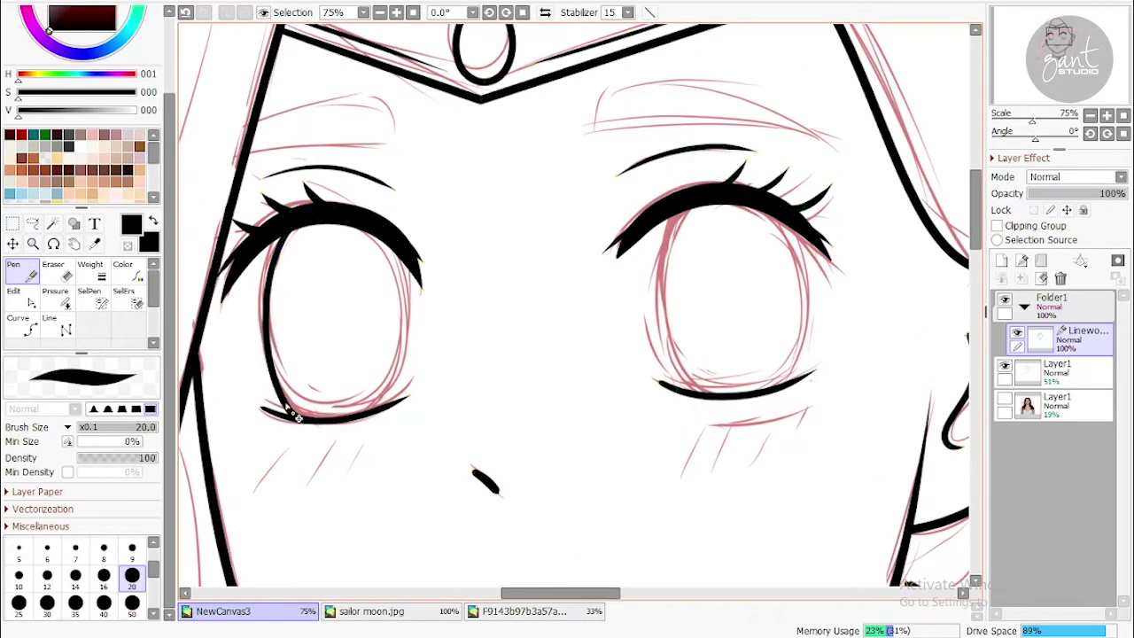
key("ctrl")
left_click_drag(372, 226, 390, 417)
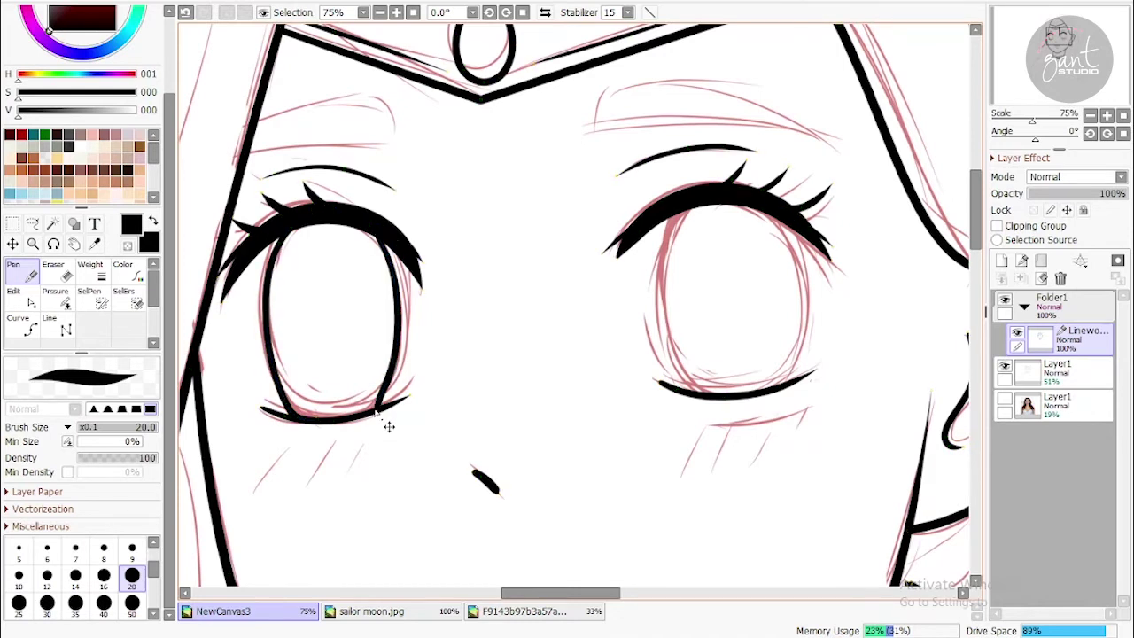
key("ctrl")
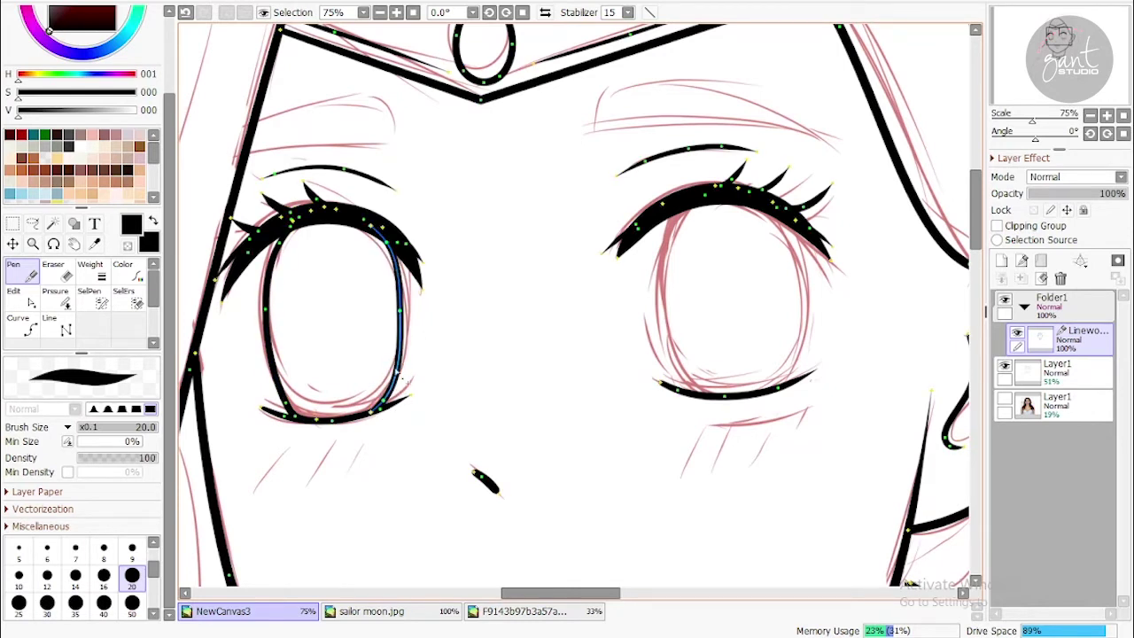
key("ctrl")
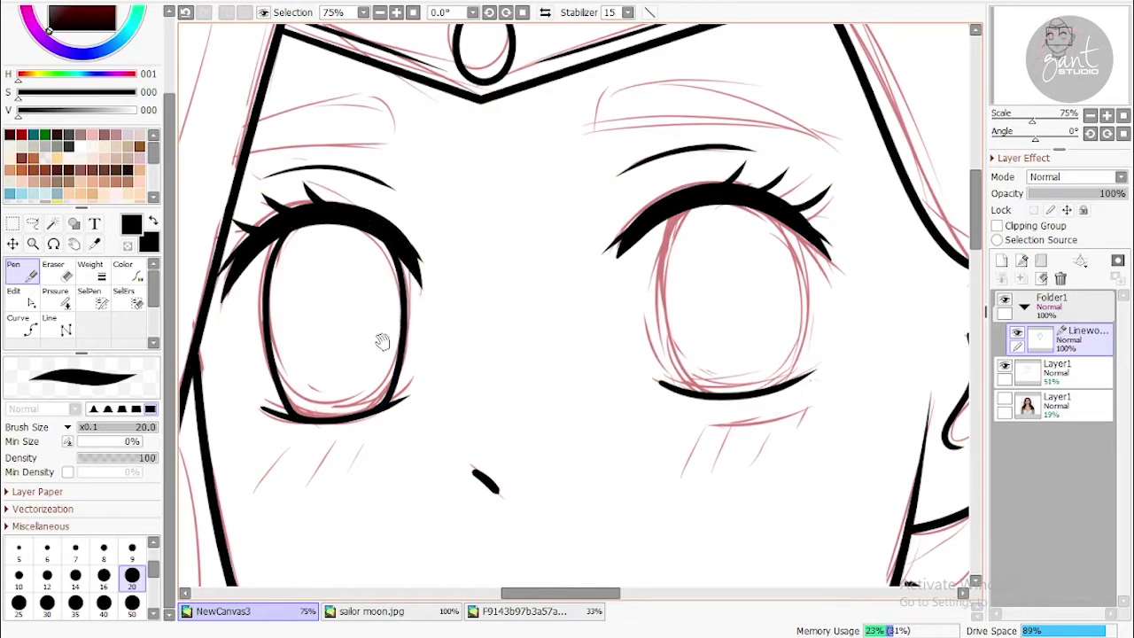
Ink both sides of the right eye's iris from the upper lash line down to the lower one
left_click_drag(379, 336, 309, 265)
mouse_move(605, 139)
left_mouse_down()
mouse_move(629, 325)
mouse_move(620, 320)
left_mouse_up()
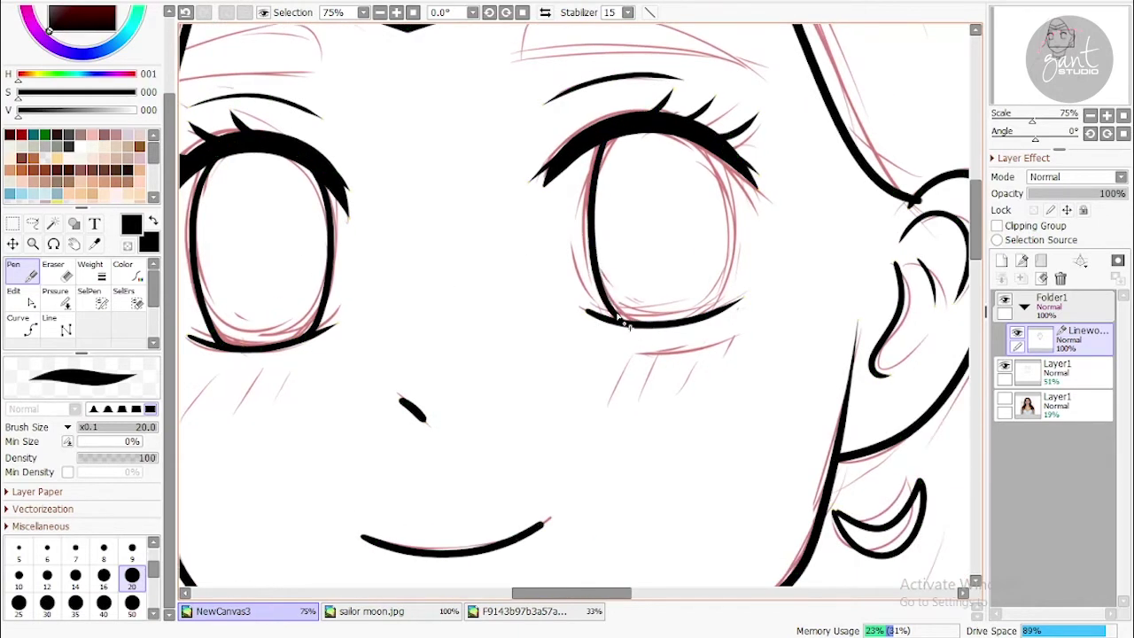
left_click_drag(684, 125, 719, 317)
Reshape the side lines of the right iris and the outer side of the left iris into smooth outward curves
key("ctrl")
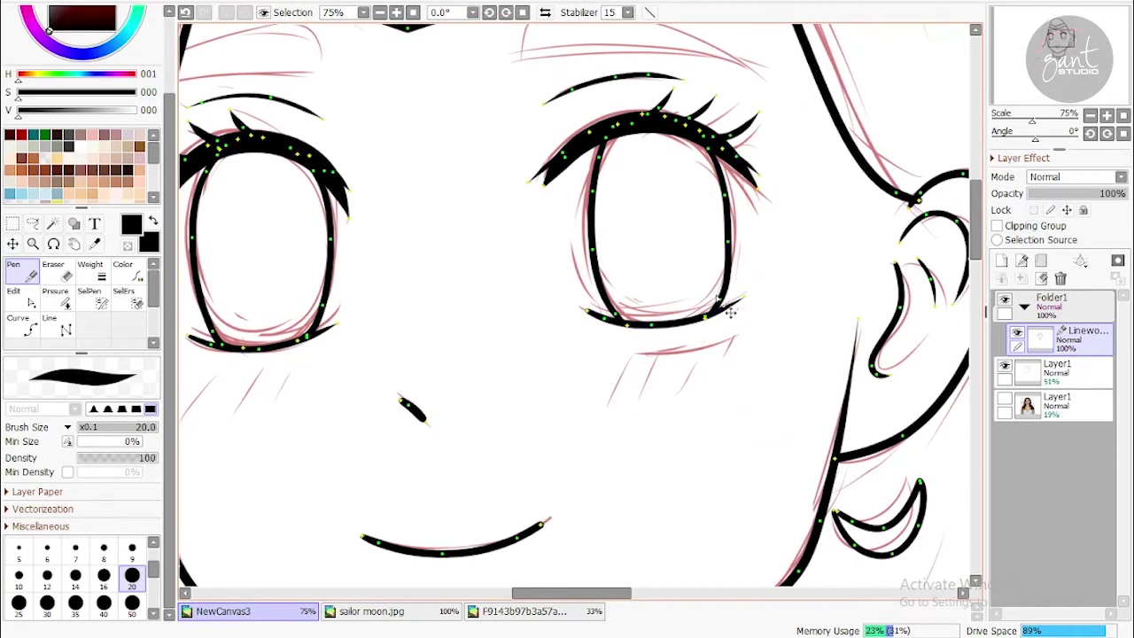
left_click_drag(724, 258, 725, 196)
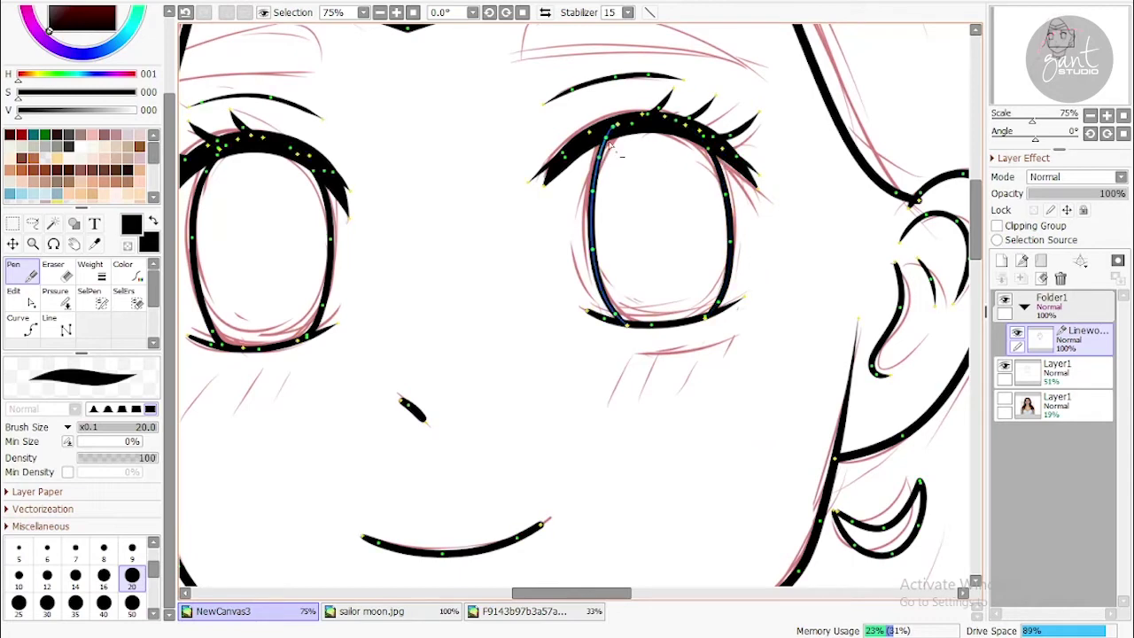
key("ctrl")
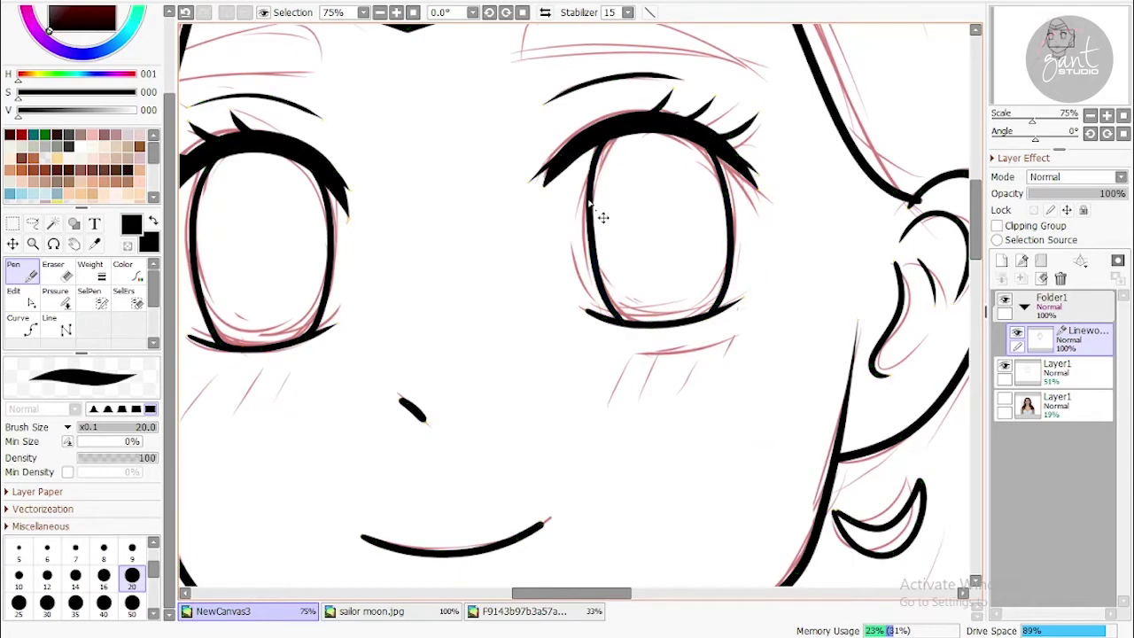
scroll(603, 269, "down", 1)
key("ctrl")
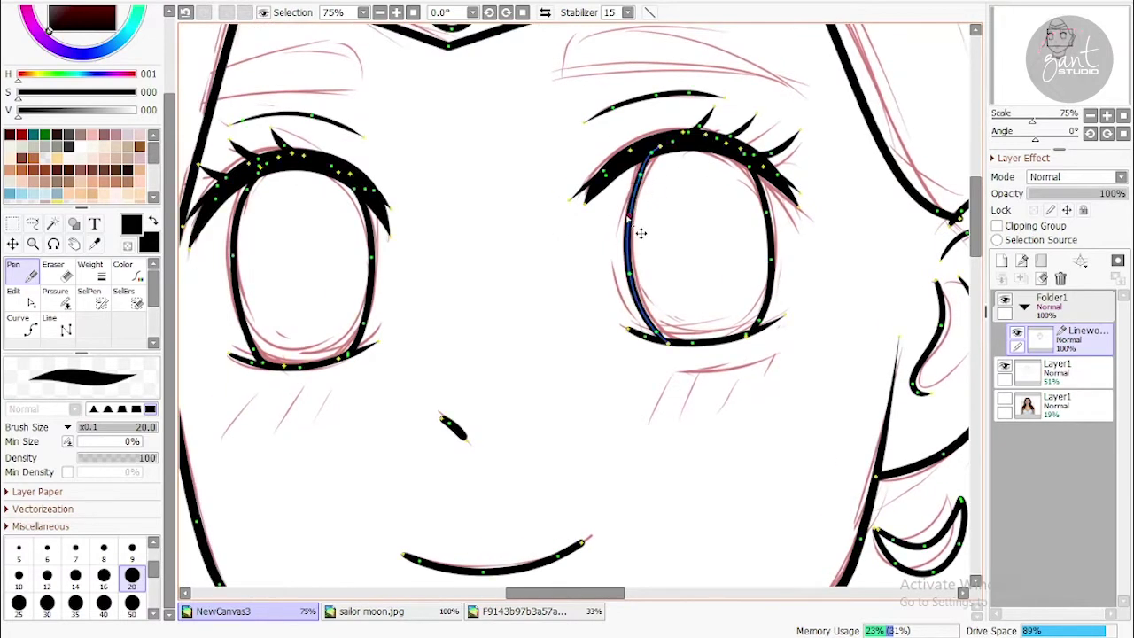
scroll(561, 136, "up", 1)
key("ctrl")
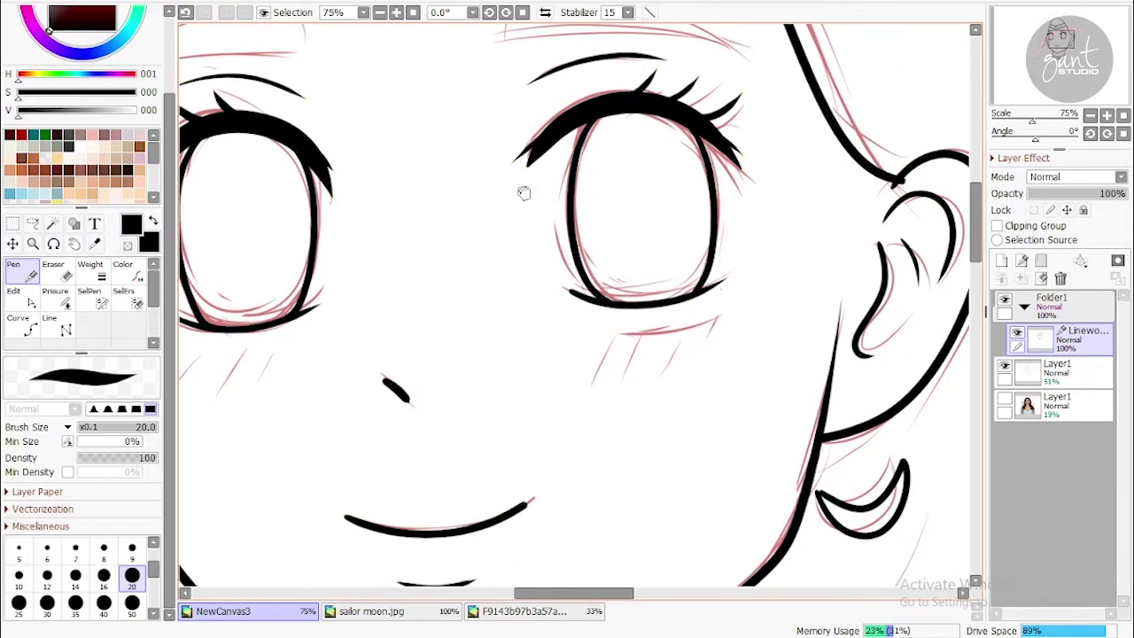
left_click_drag(523, 194, 683, 185)
key("ctrl")
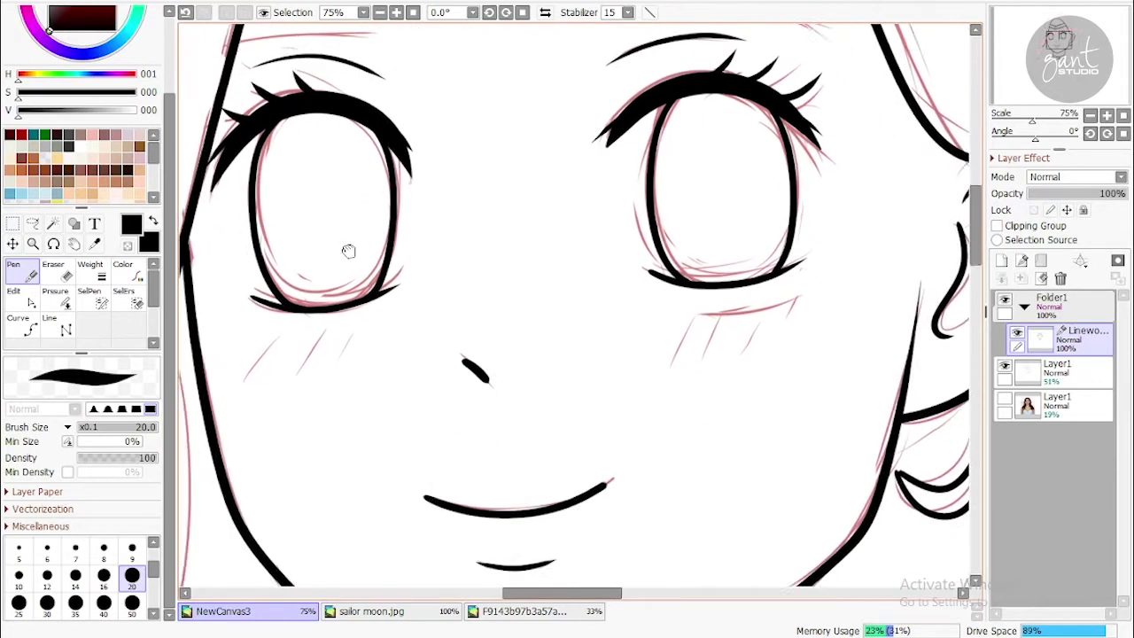
Ink three short slanted blush marks on the cheek beneath each eye
left_click_drag(348, 251, 300, 185)
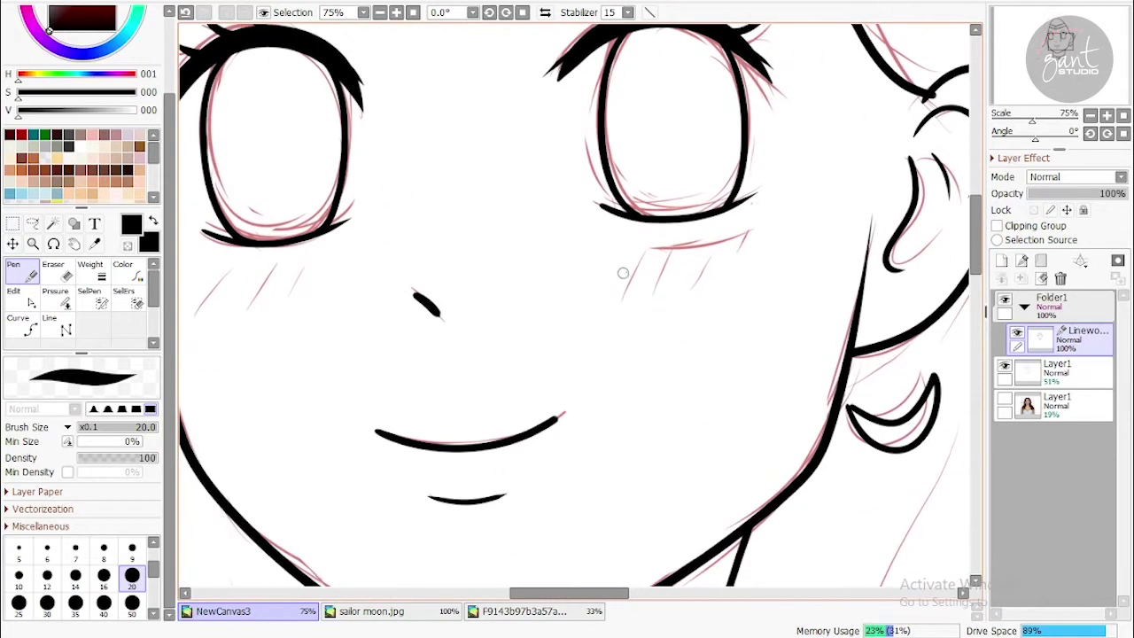
left_click_drag(393, 89, 358, 294)
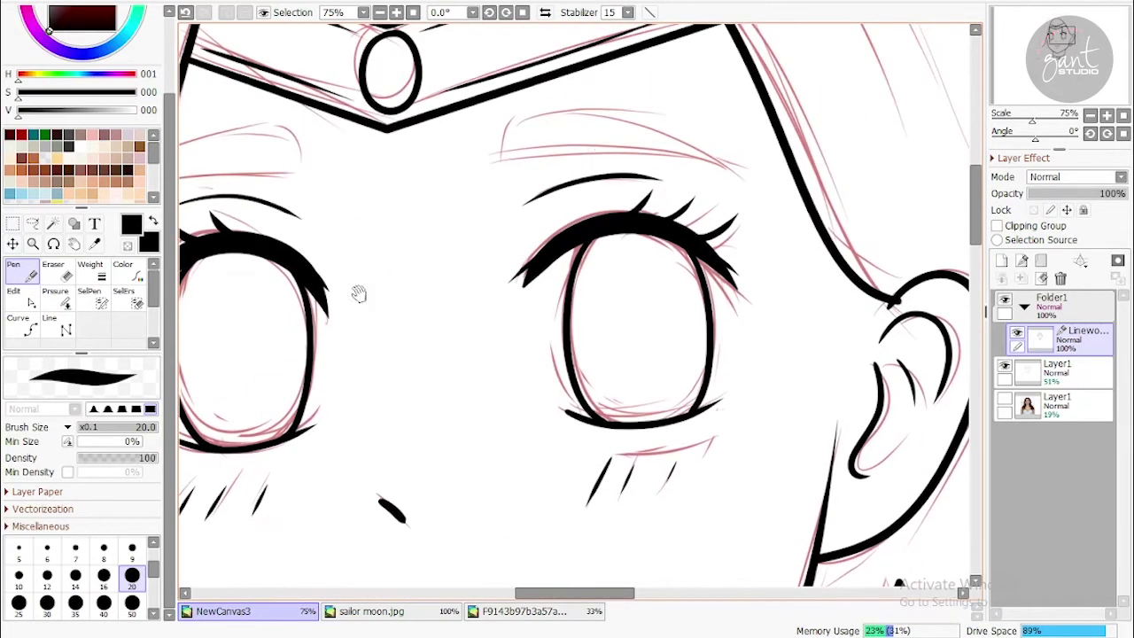
Ink the closed outlines of both eyebrows above the eyelid creases, following the sketch
left_click_drag(597, 150, 747, 190)
mouse_move(510, 162)
left_mouse_down()
mouse_move(614, 122)
mouse_move(735, 170)
left_mouse_up()
left_click_drag(540, 125, 716, 111)
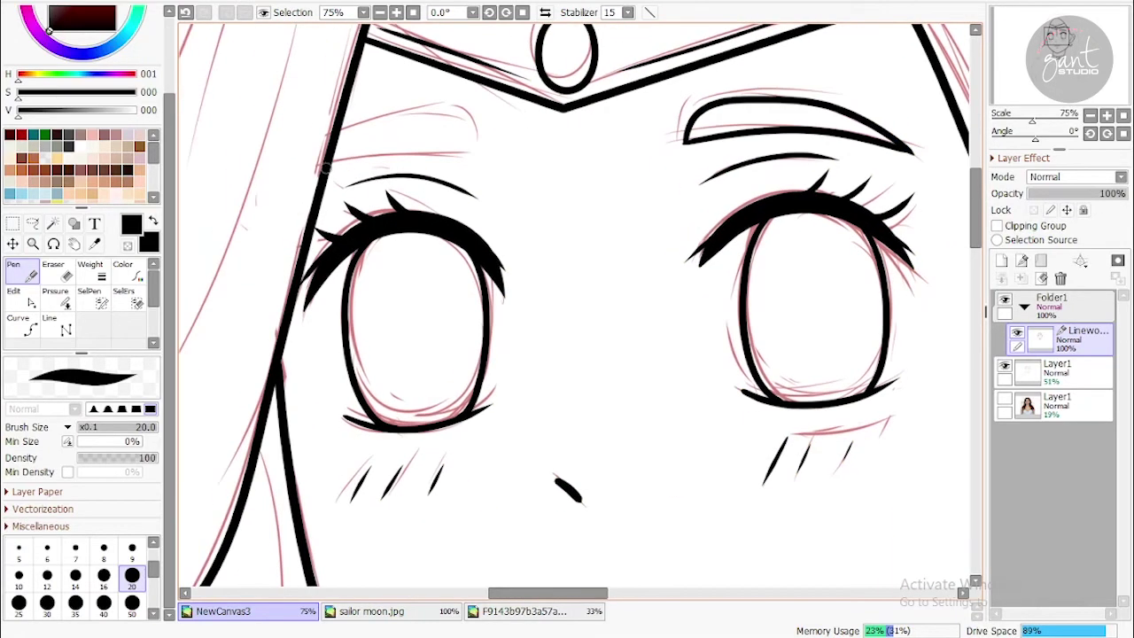
mouse_move(325, 169)
left_mouse_down()
mouse_move(504, 153)
mouse_move(468, 156)
mouse_move(488, 155)
mouse_move(463, 117)
mouse_move(335, 137)
left_mouse_up()
left_click_drag(425, 132, 496, 149)
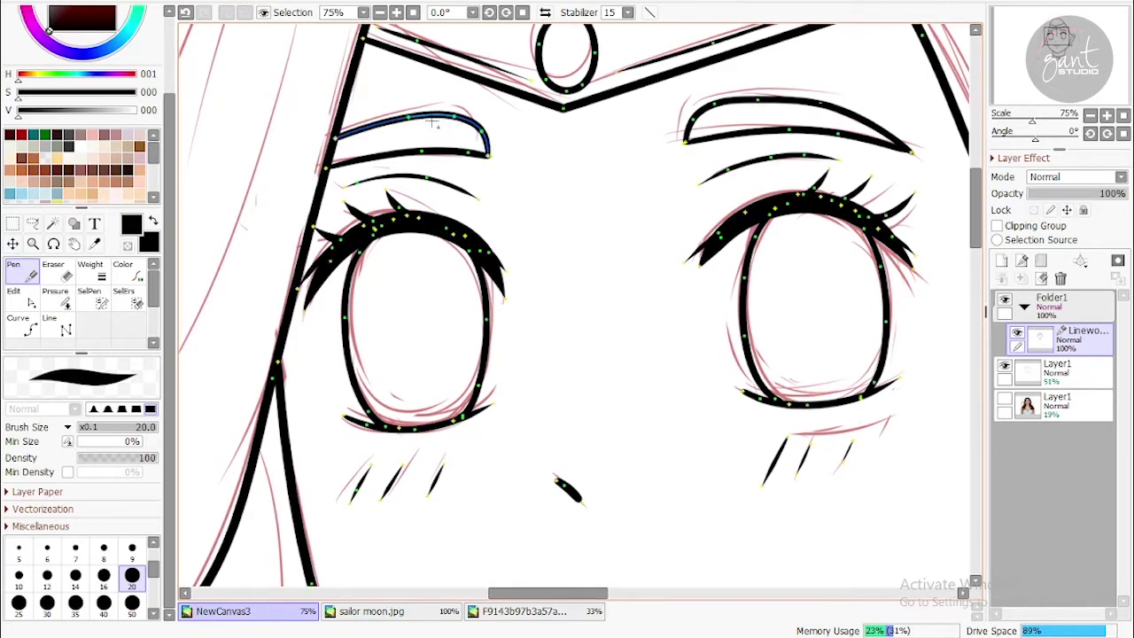
Ink the left outer contour of the hair from the crown down past the outward flick to the lower lock
scroll(409, 116, "down", 5)
key("minus")
key("minus")
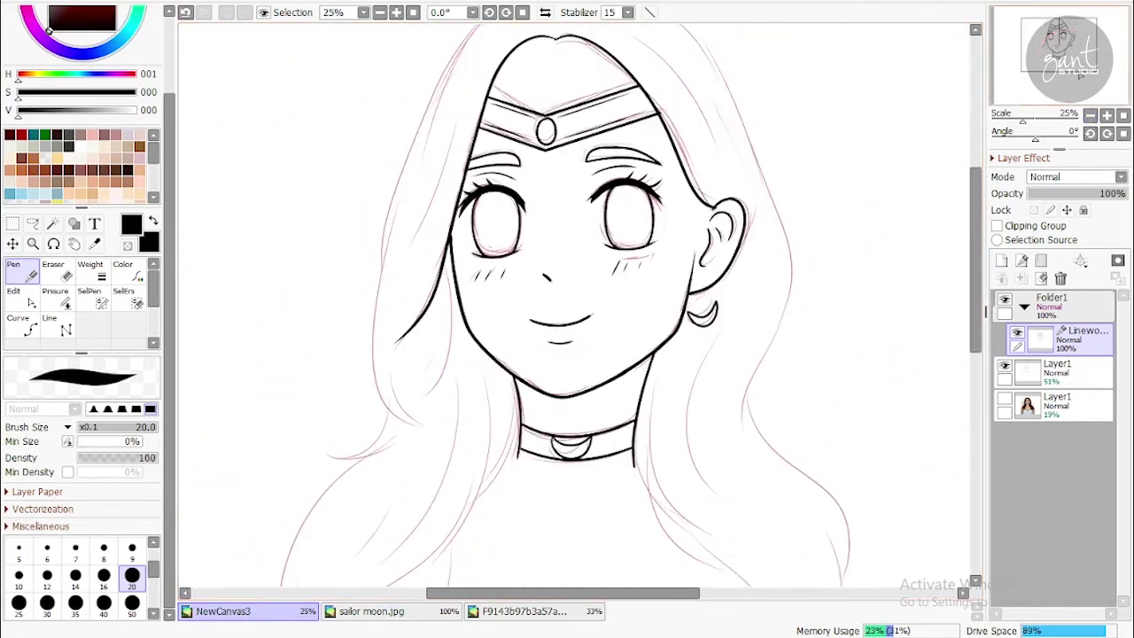
scroll(576, 310, "up", 3)
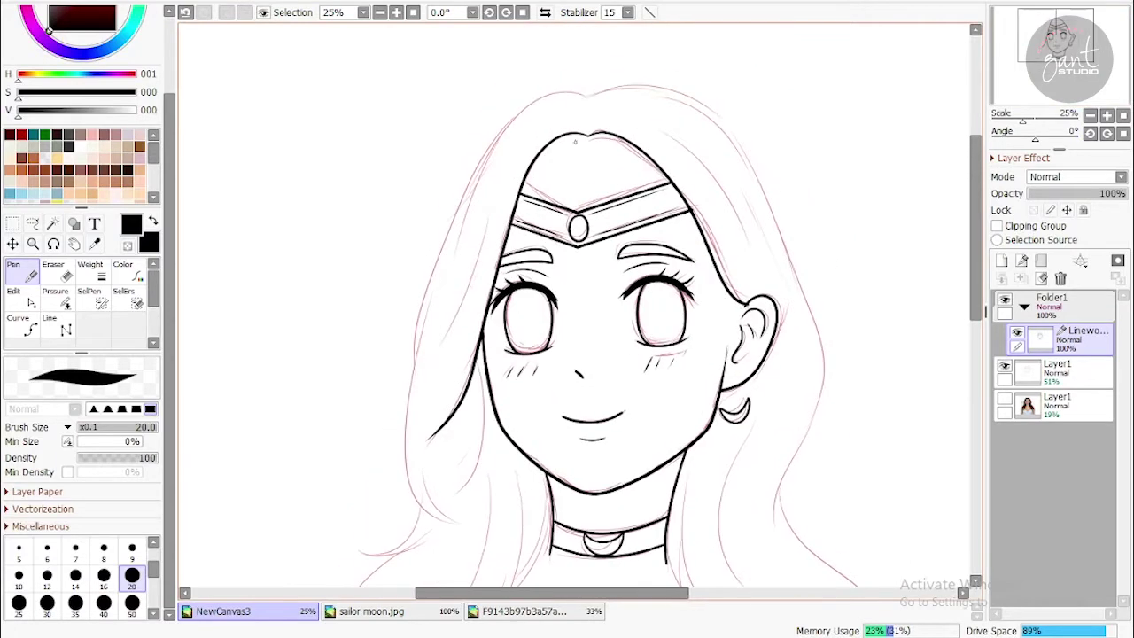
scroll(425, 363, "down", 4)
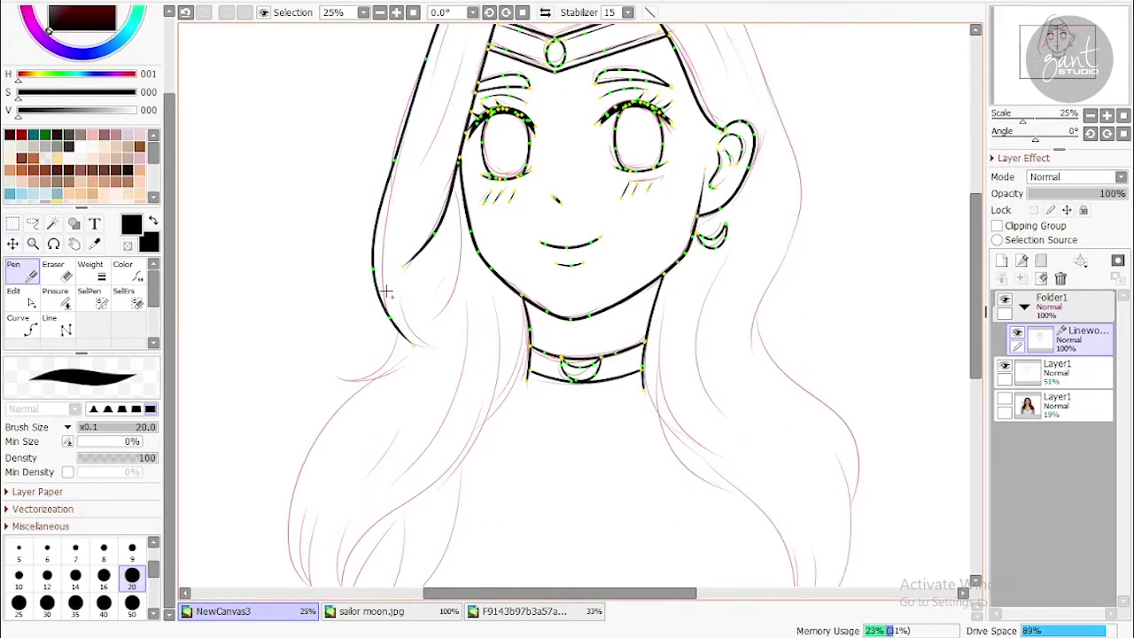
left_click_drag(381, 294, 443, 179)
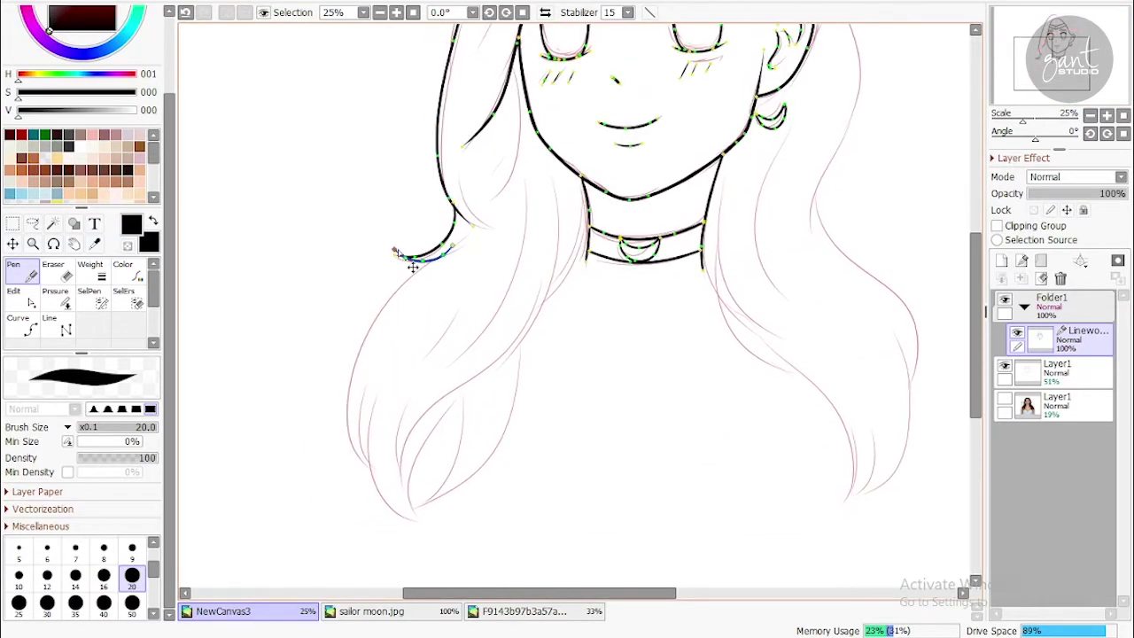
left_click_drag(416, 275, 488, 167)
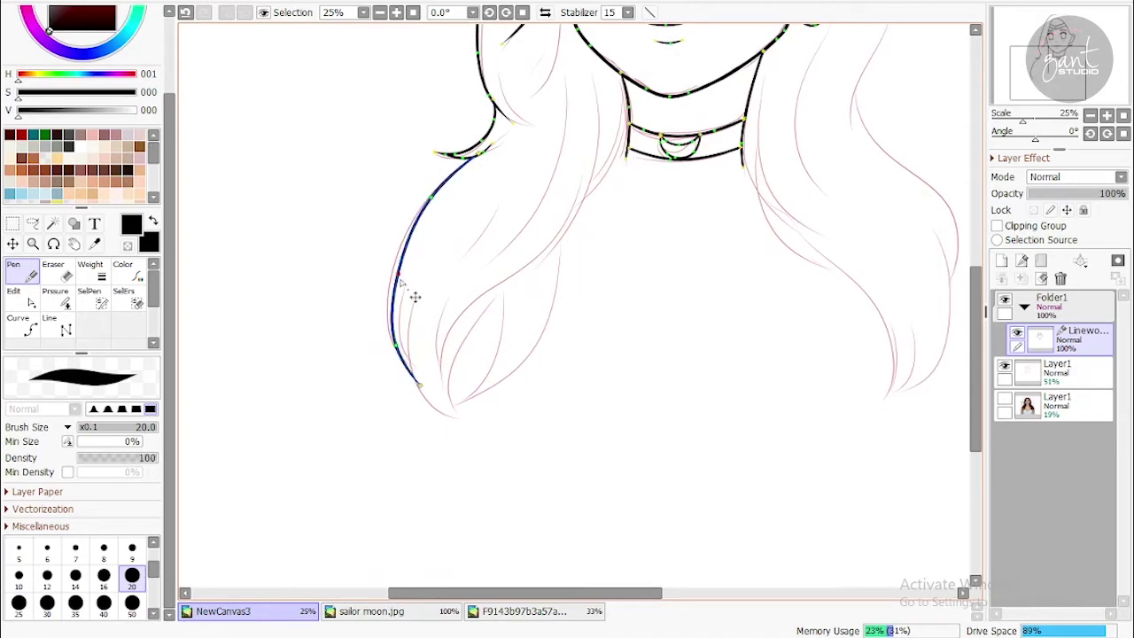
Ink the inner strands, neck-side edge and pointed tips of the left hair lock
left_click_drag(415, 298, 326, 364)
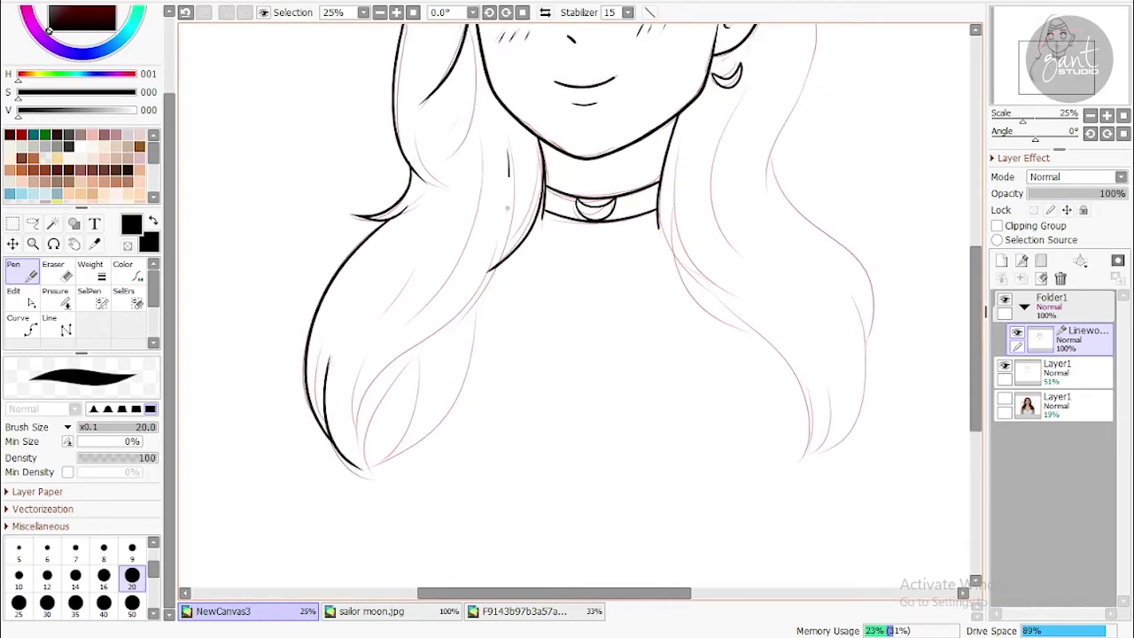
left_click_drag(396, 425, 443, 284)
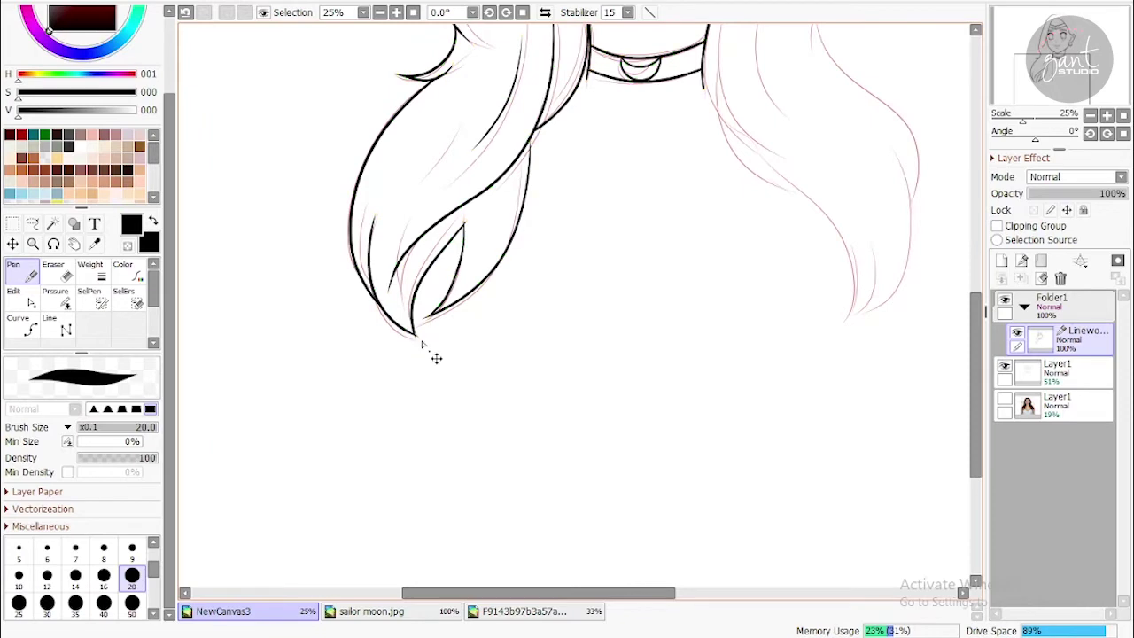
left_click_drag(494, 97, 470, 232)
Ink the right outer contour of the hair from the parting at the crown down to the shoulder, fitting the curve to the sketch
left_click_drag(440, 302, 142, 567)
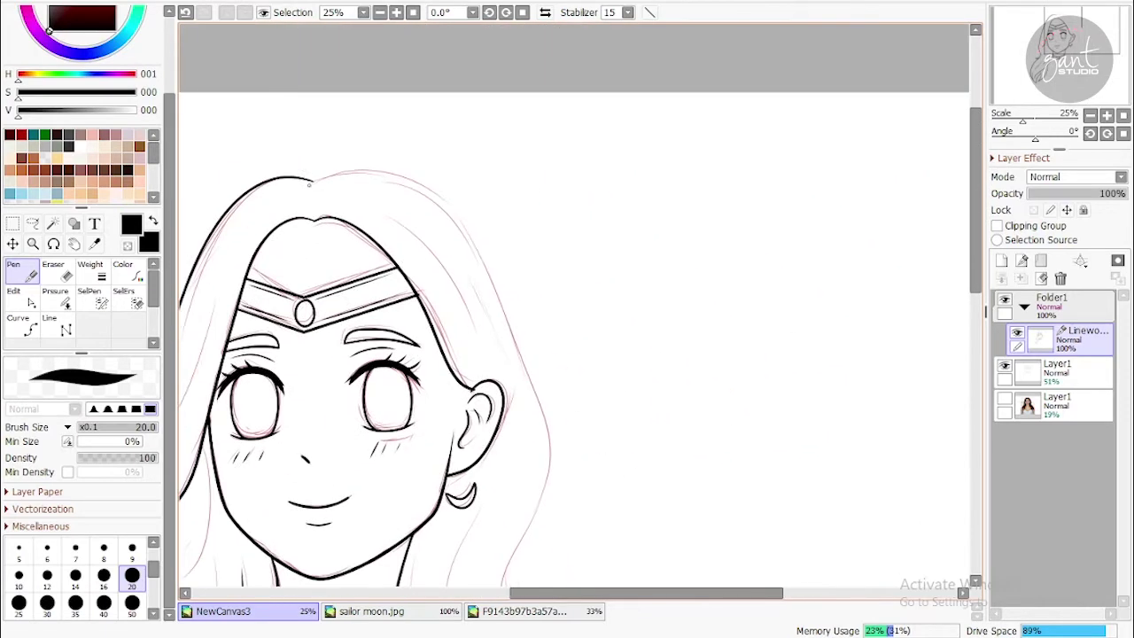
left_click_drag(548, 343, 465, 193)
left_click(400, 330)
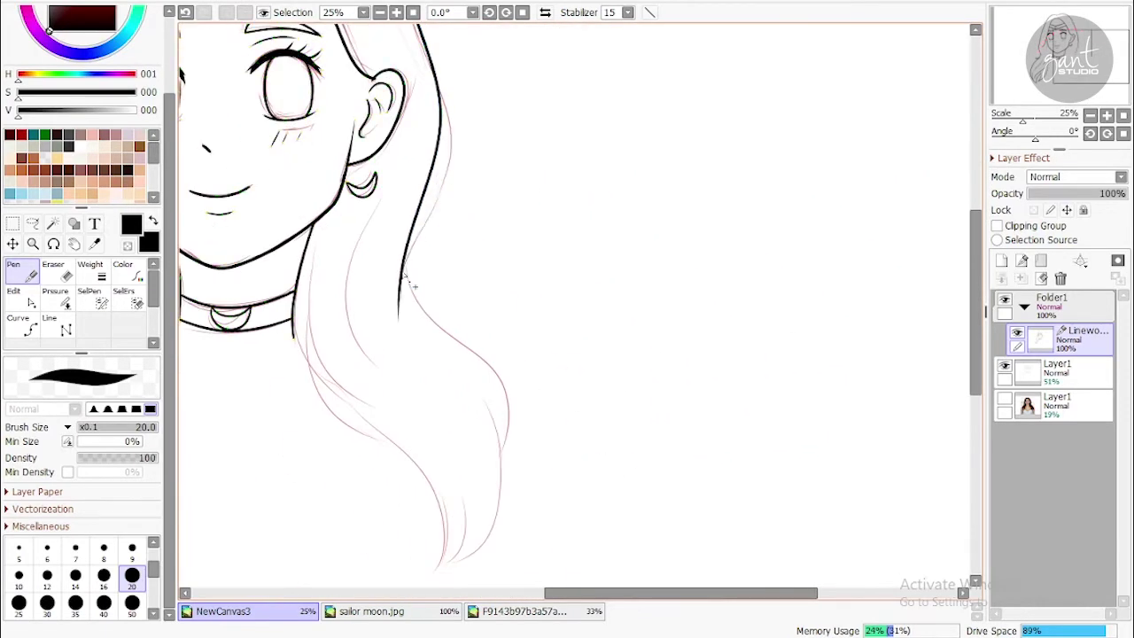
scroll(468, 166, "up", 5)
left_click_drag(447, 235, 562, 301)
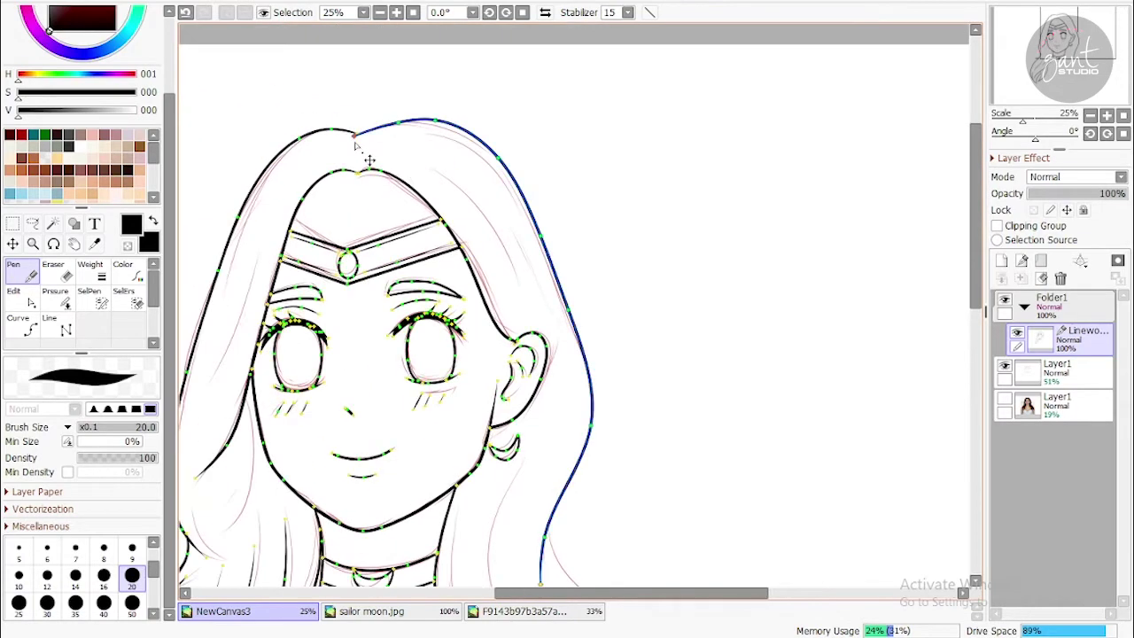
Ink the short parting line at the crown and the inner strands along both sides of the upper hair
left_click_drag(248, 318, 309, 213)
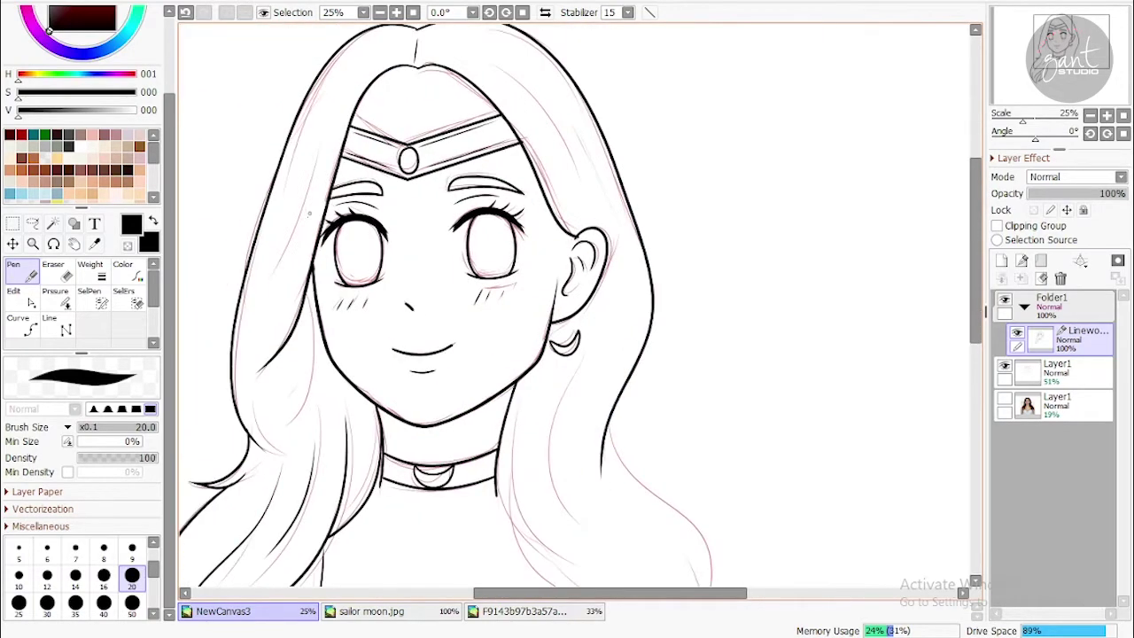
key("ctrl+z")
left_click_drag(450, 53, 550, 144)
Ink the neck-side edge of the right hair lock from the choker downward, redoing the stroke to get a smooth curve
left_click_drag(514, 407, 473, 285)
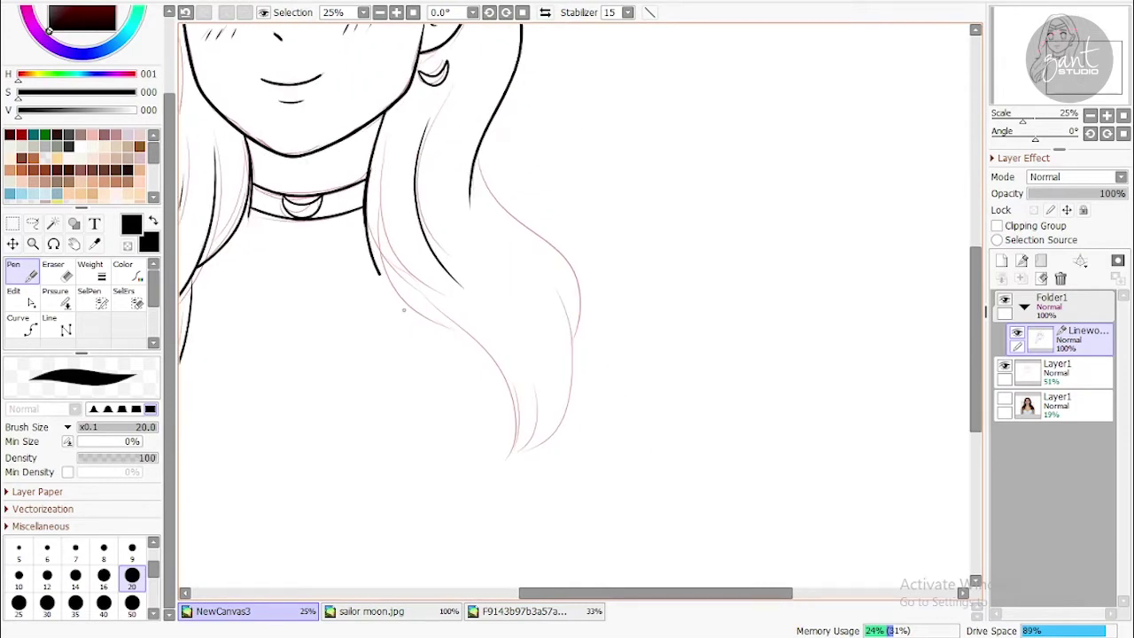
key("ctrl+z")
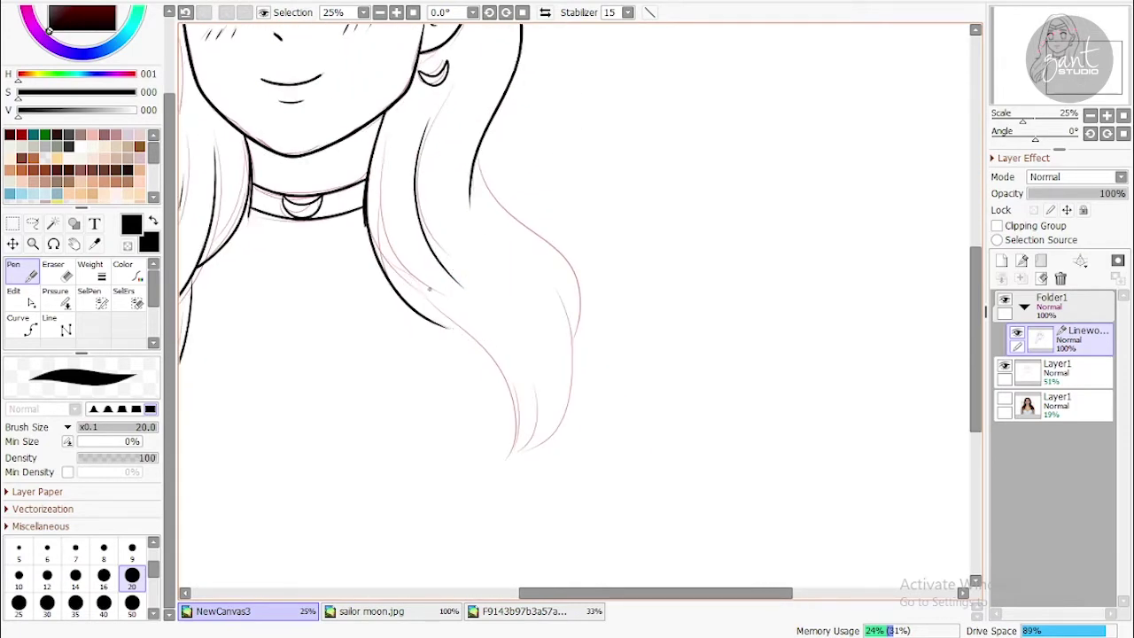
key("ctrl+z")
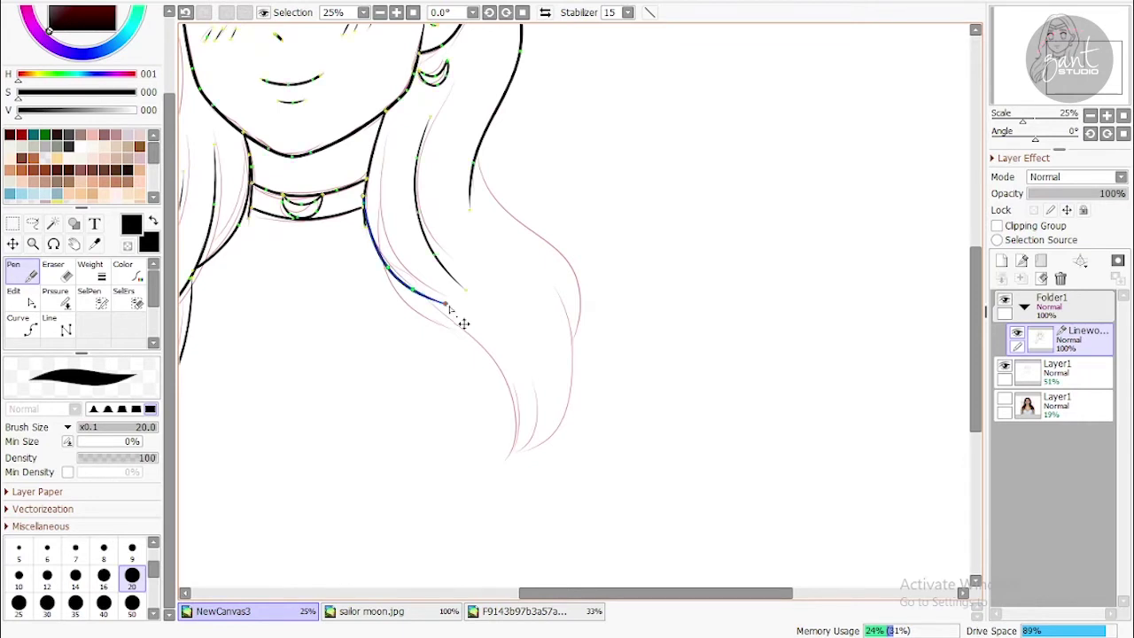
Ink the wavy lower contour, inner strands and pointed tips of the right hair lock
mouse_move(422, 300)
left_mouse_down()
mouse_move(398, 276)
mouse_move(342, 257)
left_mouse_up()
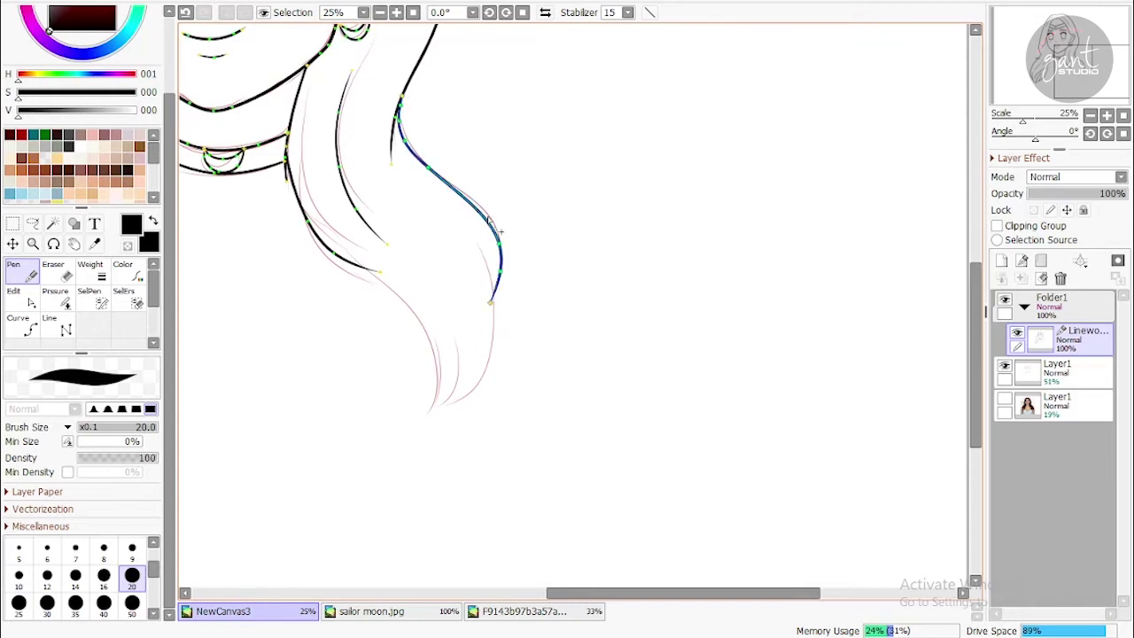
scroll(429, 191, "down", 2)
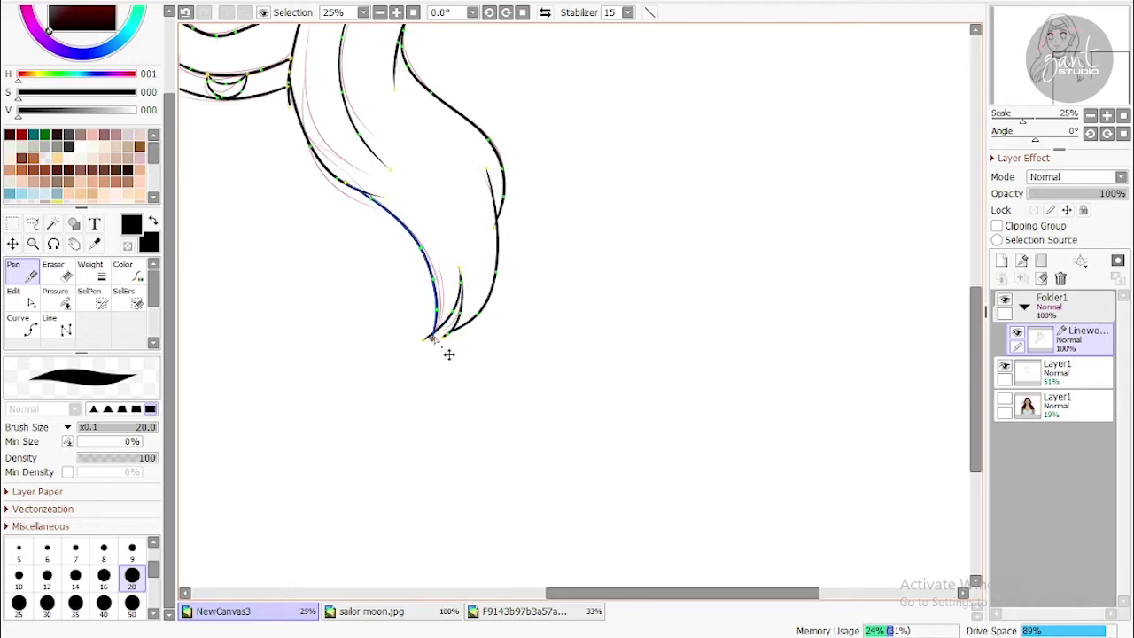
left_click_drag(441, 286, 643, 357)
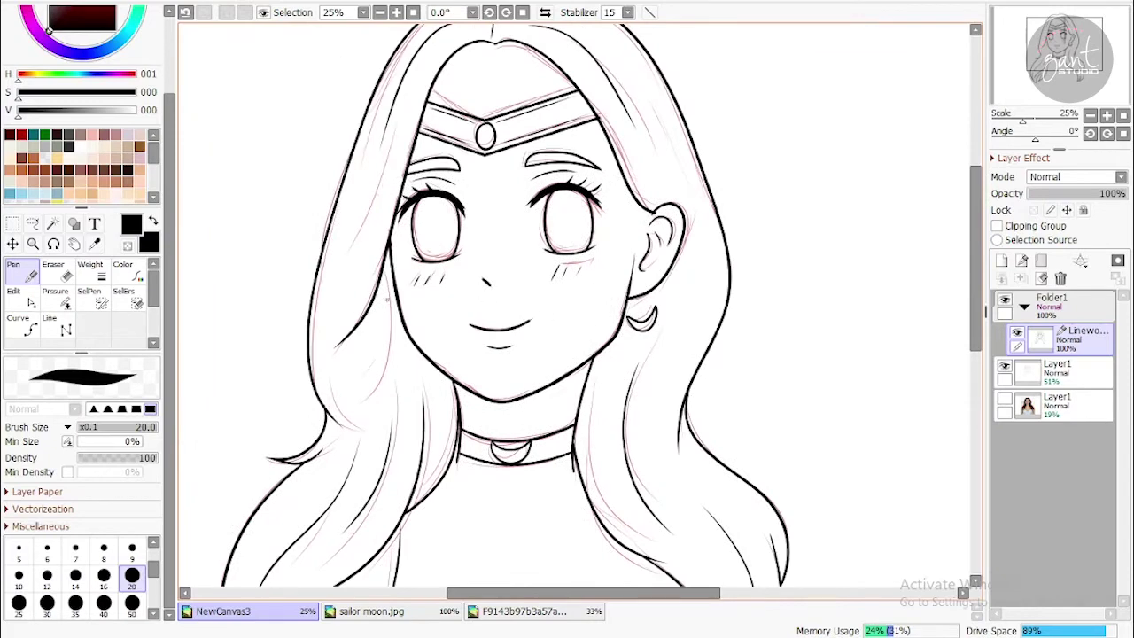
left_click_drag(376, 386, 346, 340)
Hide the sketch layer, and set the reference photo layer to 100% opacity and hide it too
left_click(1005, 364)
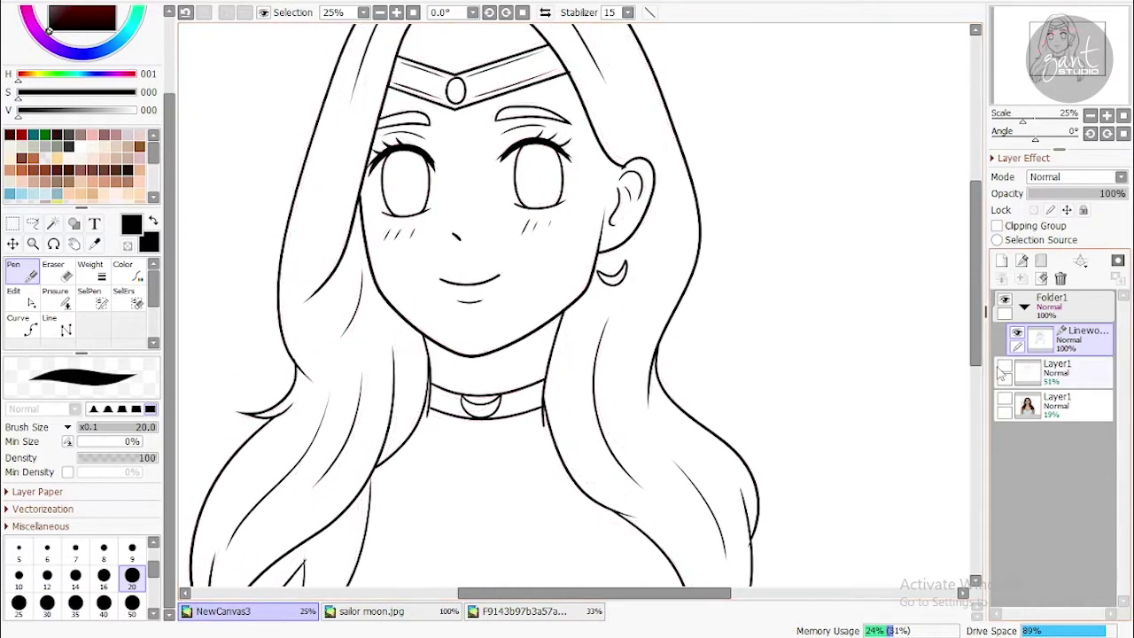
left_click(1091, 116)
left_click(1059, 405)
left_click(1004, 398)
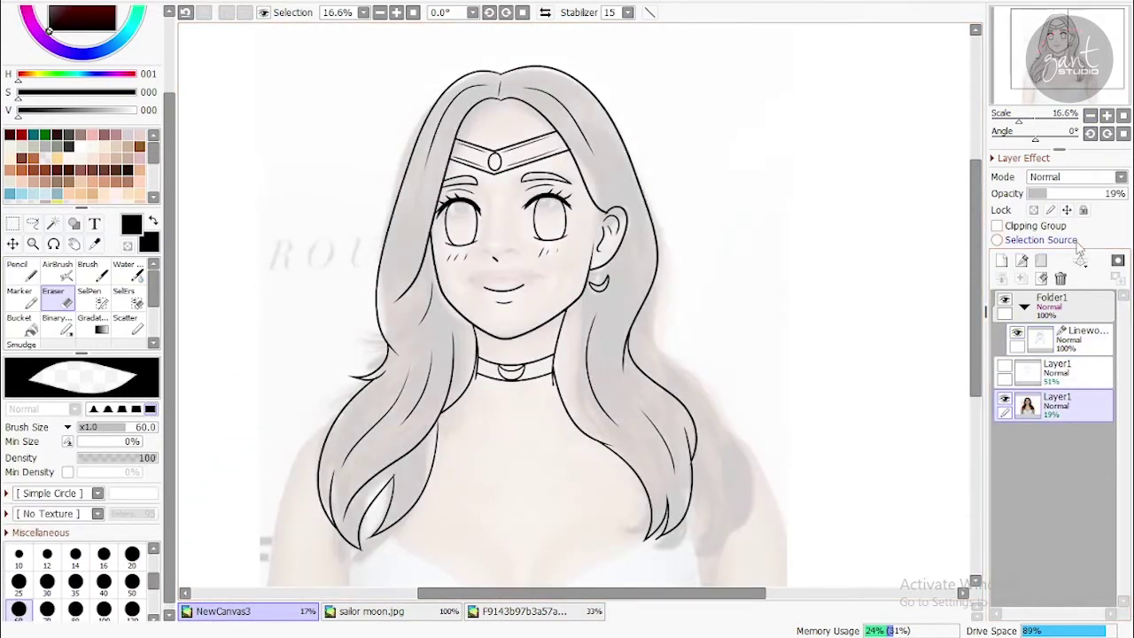
key("e")
left_click_drag(1041, 193, 1126, 194)
left_click(1004, 399)
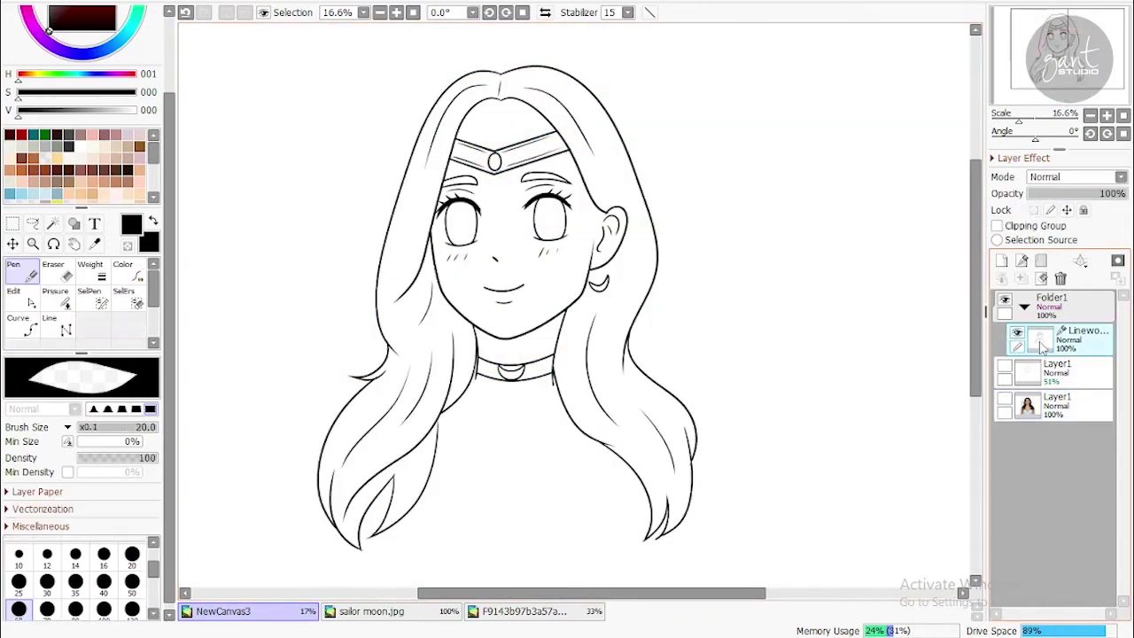
Create a new layer inside the folder, directly beneath the linework layer
left_click(1077, 337)
left_click(1002, 259)
left_click_drag(1037, 370, 1037, 379)
Choose a light peach skin colour and select the face, neck and forehead areas with the Magic Wand
key("w")
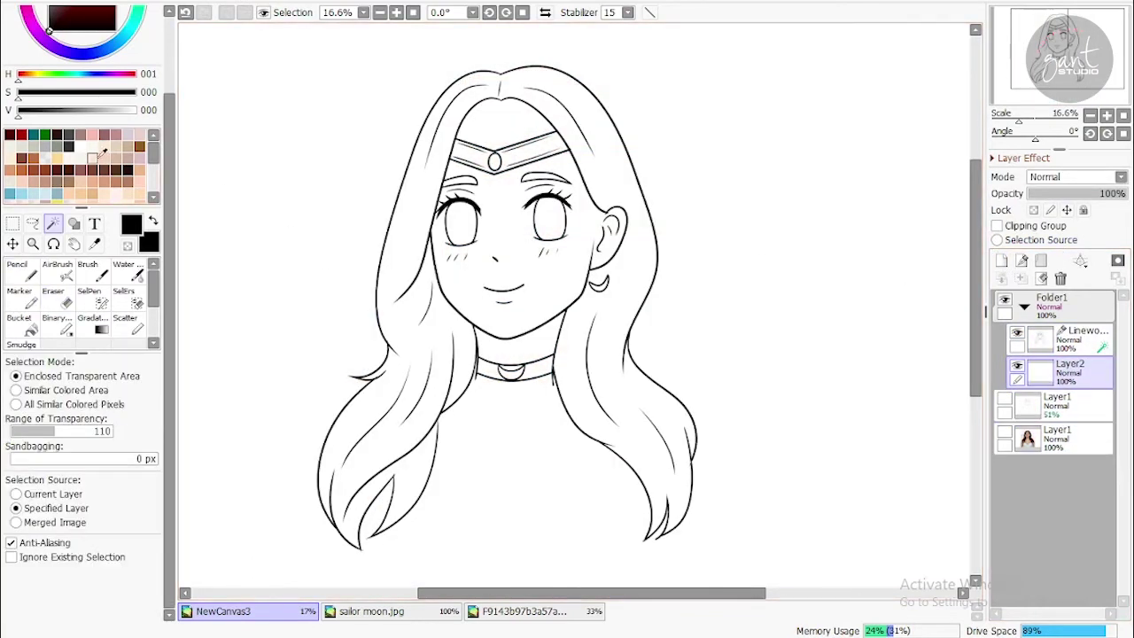
left_click(107, 157)
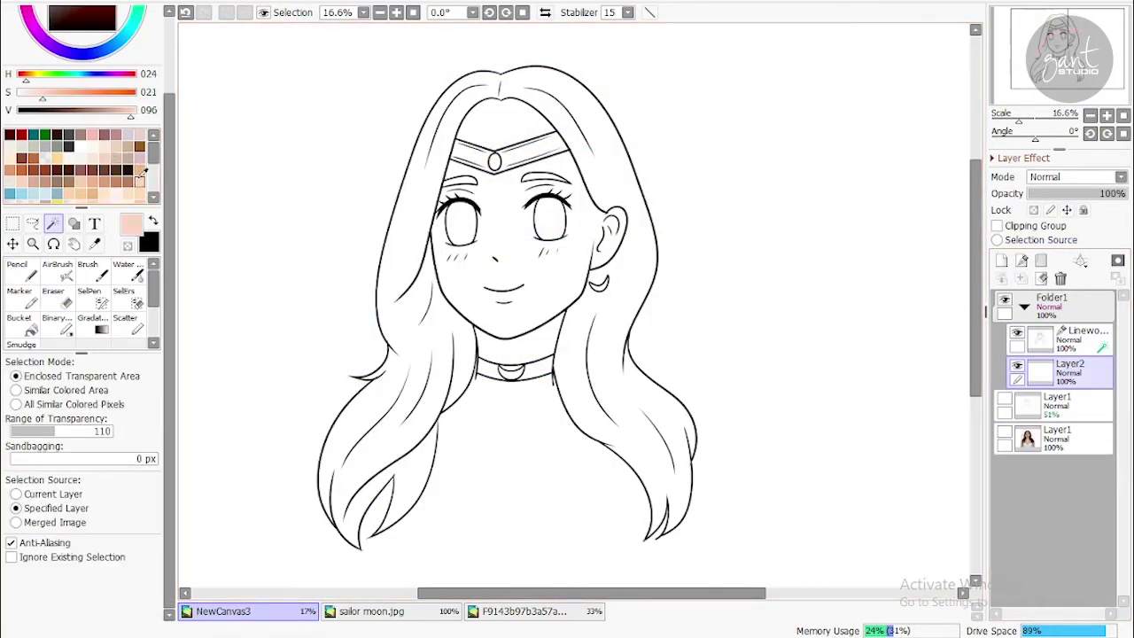
left_click(506, 265)
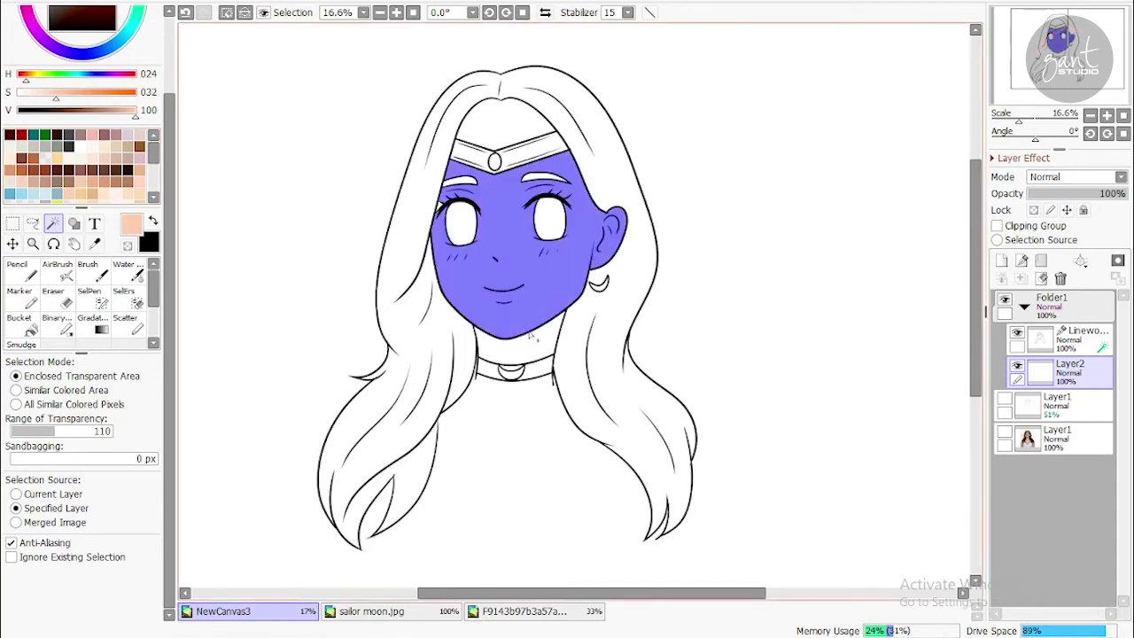
left_click(515, 350)
left_click(505, 120)
Fill the selected skin areas with light peach (H 24, S 30, V 100) and clear the selection
key("b")
left_click(545, 236)
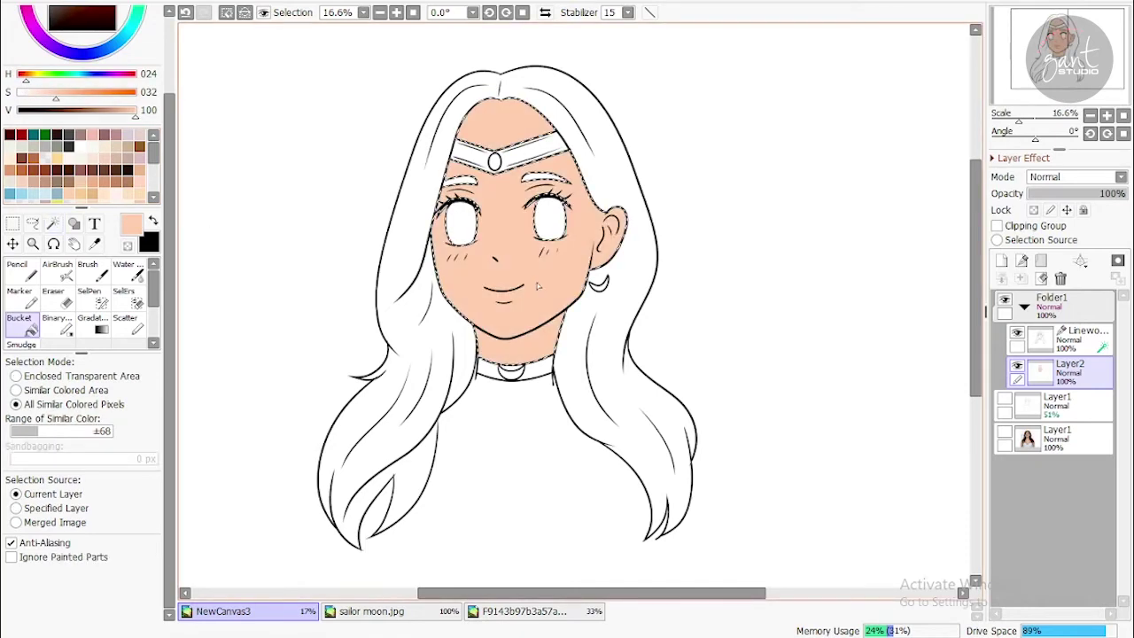
left_click_drag(545, 235, 499, 196)
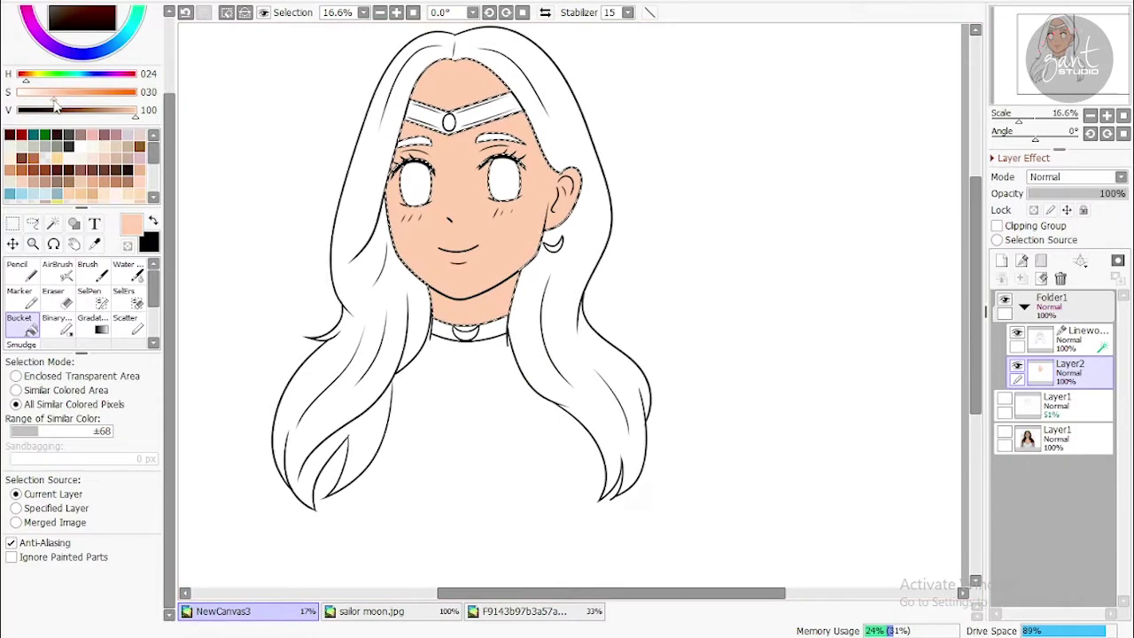
left_click_drag(1032, 239, 972, 189)
key("ctrl+d")
Add a new layer above the skin layer, clip it to the skin and set its blending mode to Multiply
left_click(1003, 260)
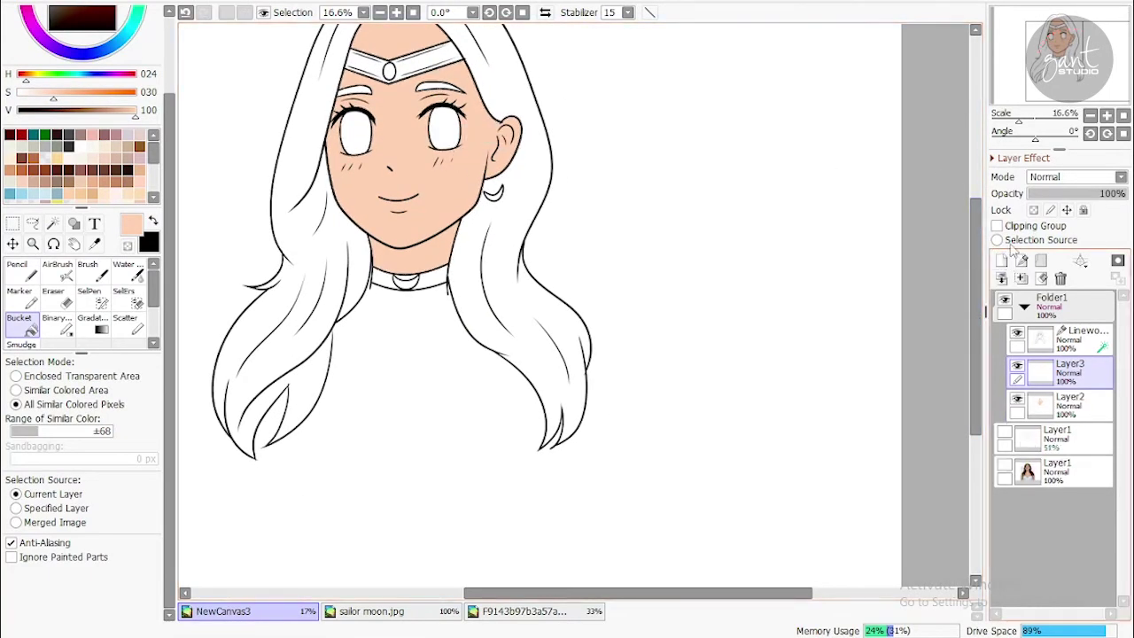
left_click(997, 225)
left_click(1075, 176)
left_click(1050, 210)
Paint a curved shadow on the neck under the jaw with the Pencil at size 80 in dusty pink (H 350, S 12, V 87)
left_click(1107, 116)
left_click(1067, 80)
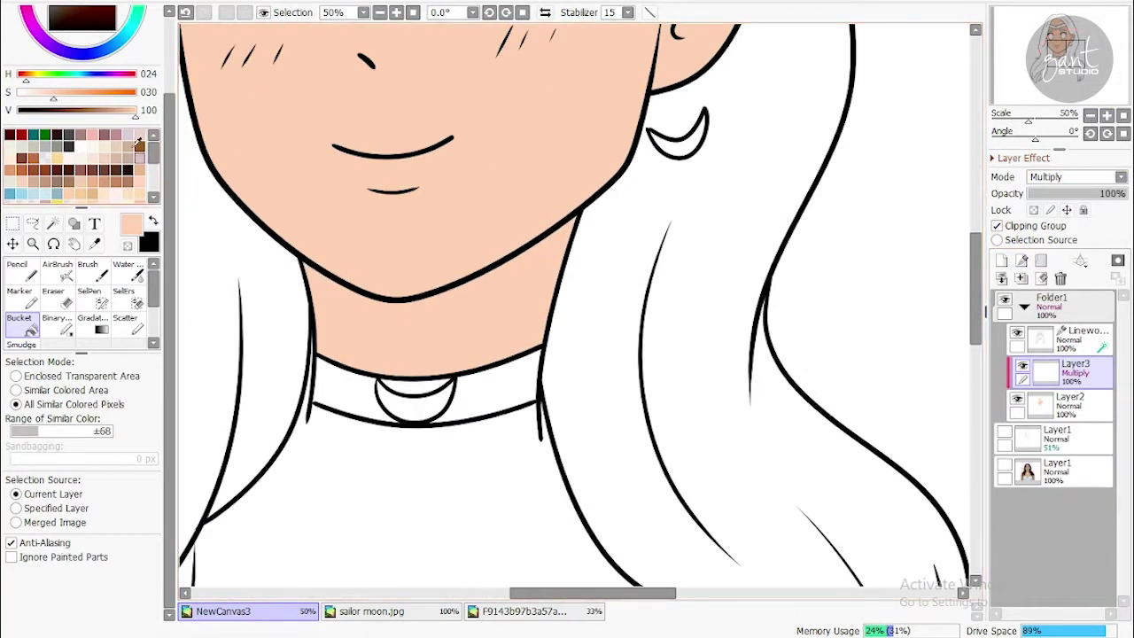
left_click(138, 145)
left_click(17, 270)
left_click(47, 555)
left_click(75, 608)
mouse_move(306, 270)
left_mouse_down()
mouse_move(378, 320)
mouse_move(603, 211)
left_mouse_up()
mouse_move(346, 301)
left_mouse_down()
mouse_move(443, 307)
mouse_move(595, 212)
left_mouse_up()
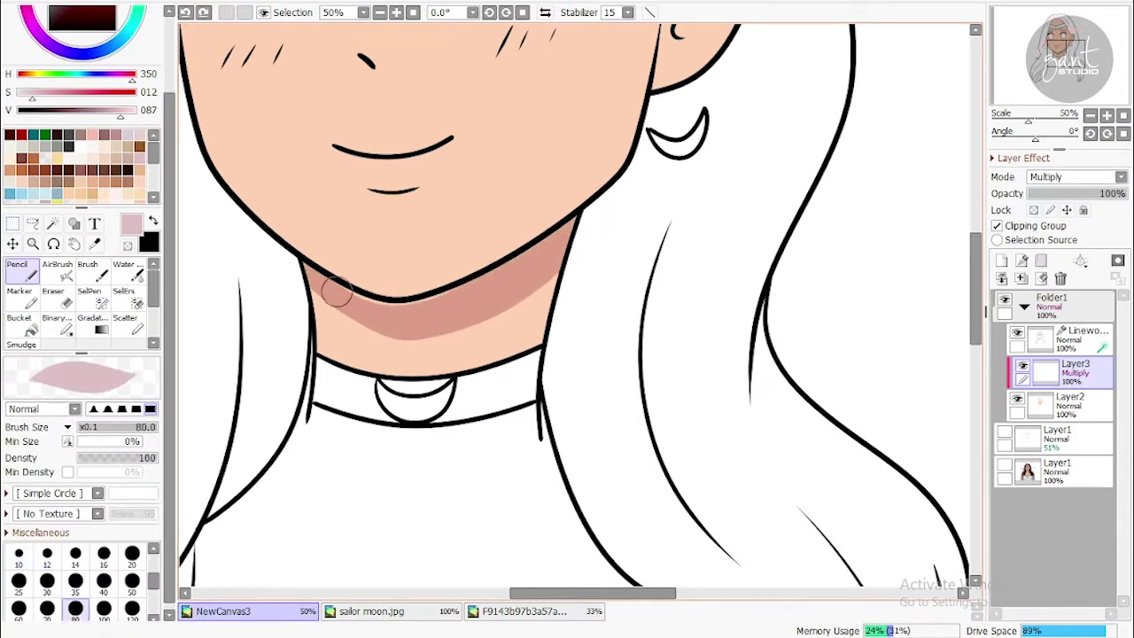
left_click_drag(305, 292, 420, 324)
key("ctrl+z")
left_click_drag(340, 314, 580, 235)
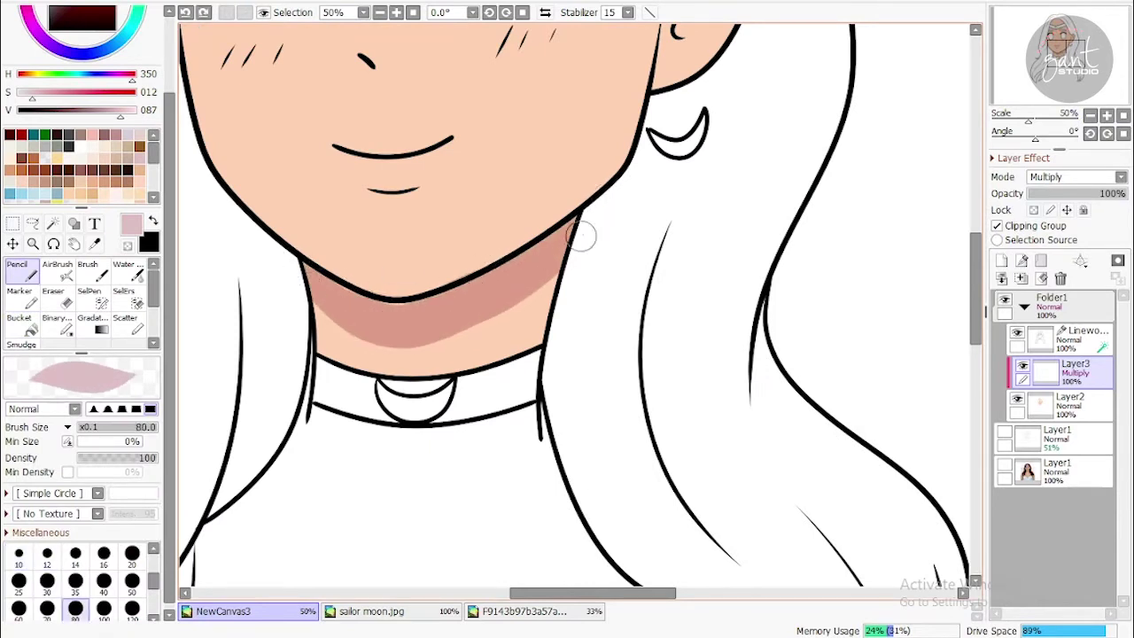
Shade the inner ear and paint a shadow band on the skin along the hairline on both sides of the forehead
mouse_move(435, 298)
left_mouse_down()
mouse_move(540, 222)
mouse_move(567, 284)
left_mouse_up()
mouse_move(612, 195)
left_mouse_down()
mouse_move(576, 284)
mouse_move(467, 174)
mouse_move(609, 224)
left_mouse_up()
mouse_move(425, 76)
left_mouse_down()
mouse_move(275, 310)
mouse_move(252, 323)
mouse_move(226, 421)
left_mouse_up()
key("ctrl+z")
mouse_move(249, 304)
left_mouse_down()
mouse_move(335, 127)
mouse_move(242, 430)
left_mouse_up()
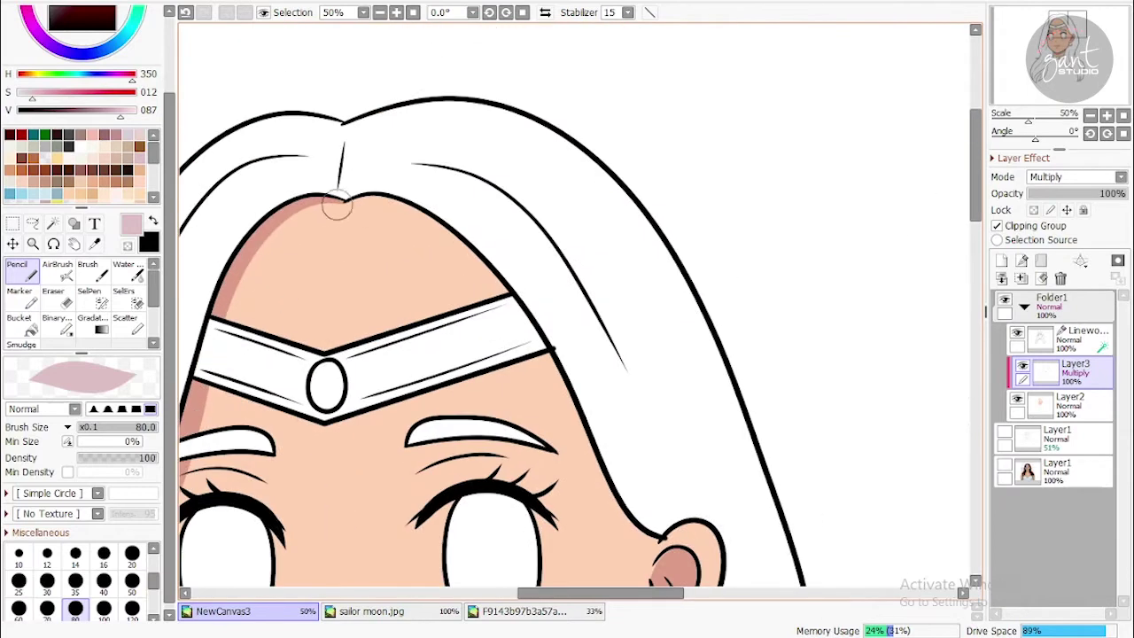
mouse_move(338, 205)
left_mouse_down()
mouse_move(413, 212)
mouse_move(564, 399)
left_mouse_up()
mouse_move(532, 363)
left_mouse_down()
mouse_move(658, 530)
mouse_move(522, 299)
left_mouse_up()
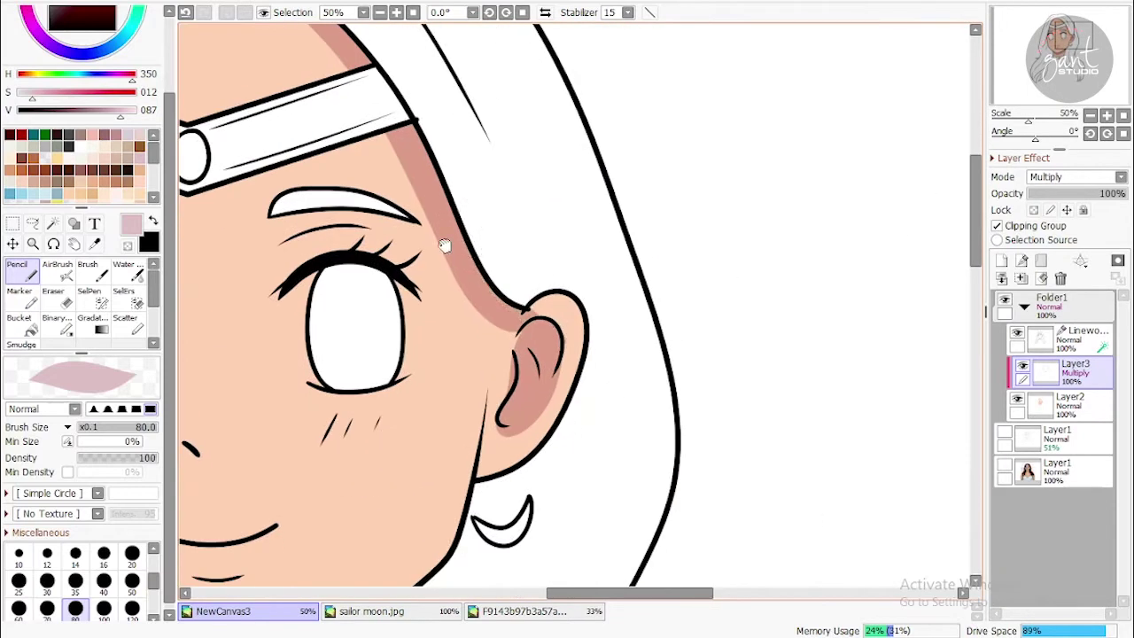
Paint a thin shadow on the forehead along the lower edge of the tiara, redoing strokes that miss the edge
left_click_drag(444, 246, 688, 353)
left_click_drag(443, 302, 320, 262)
key("ctrl+z")
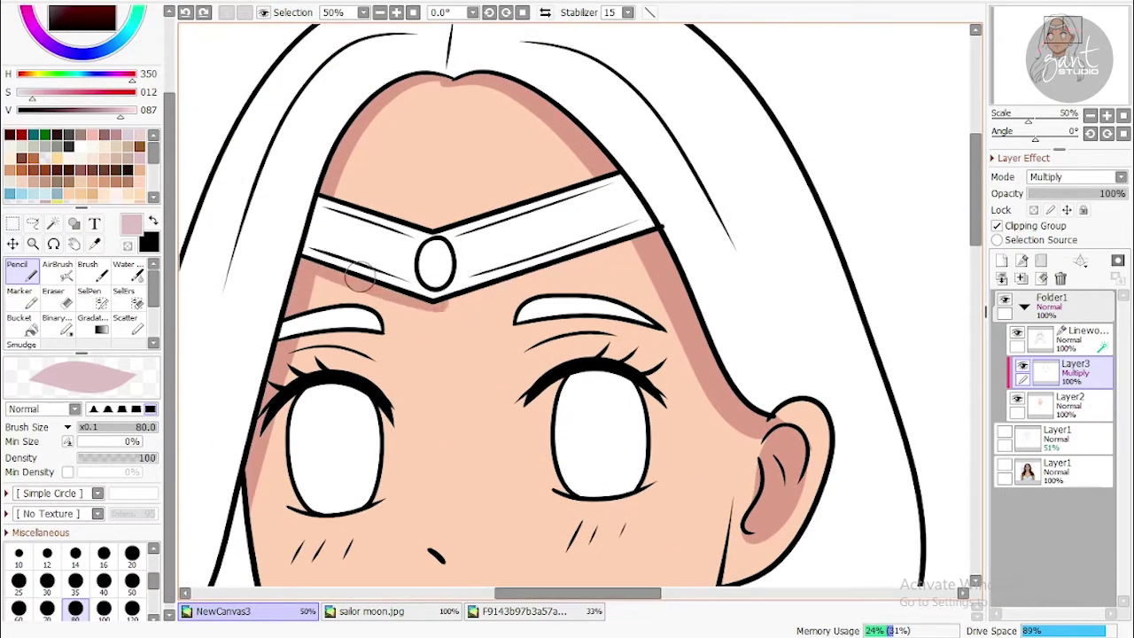
left_click_drag(449, 306, 649, 227)
key("ctrl+z")
mouse_move(285, 267)
left_mouse_down()
mouse_move(467, 306)
mouse_move(623, 237)
left_mouse_up()
left_click_drag(387, 262, 356, 23)
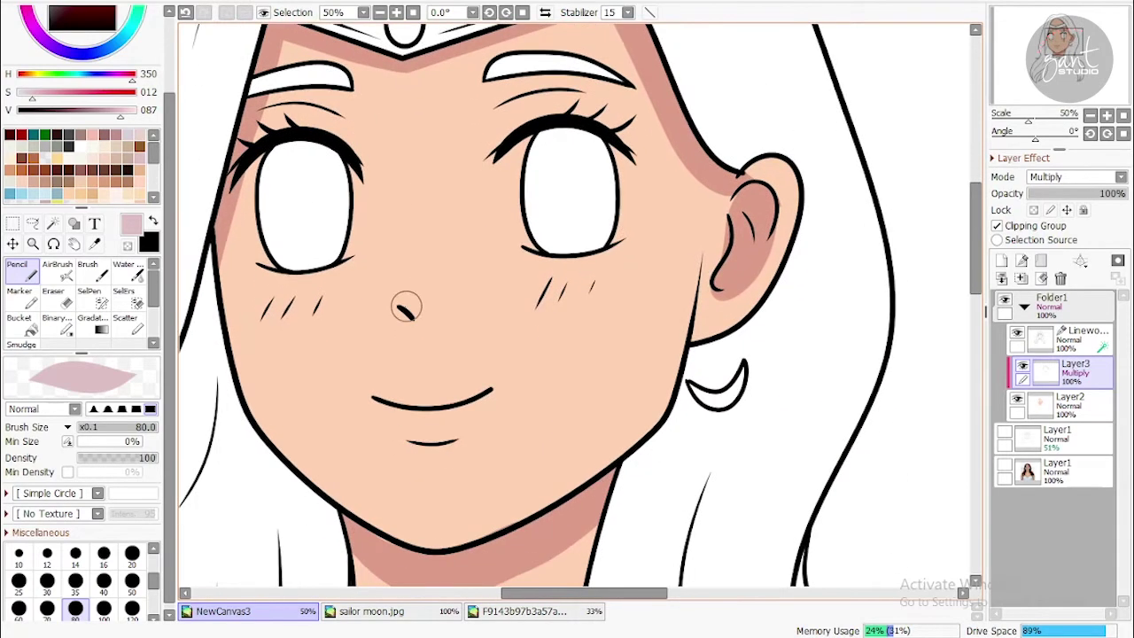
Paint small shadows under the nose and below the lower lip line on the Multiply layer
left_click_drag(433, 307, 407, 325)
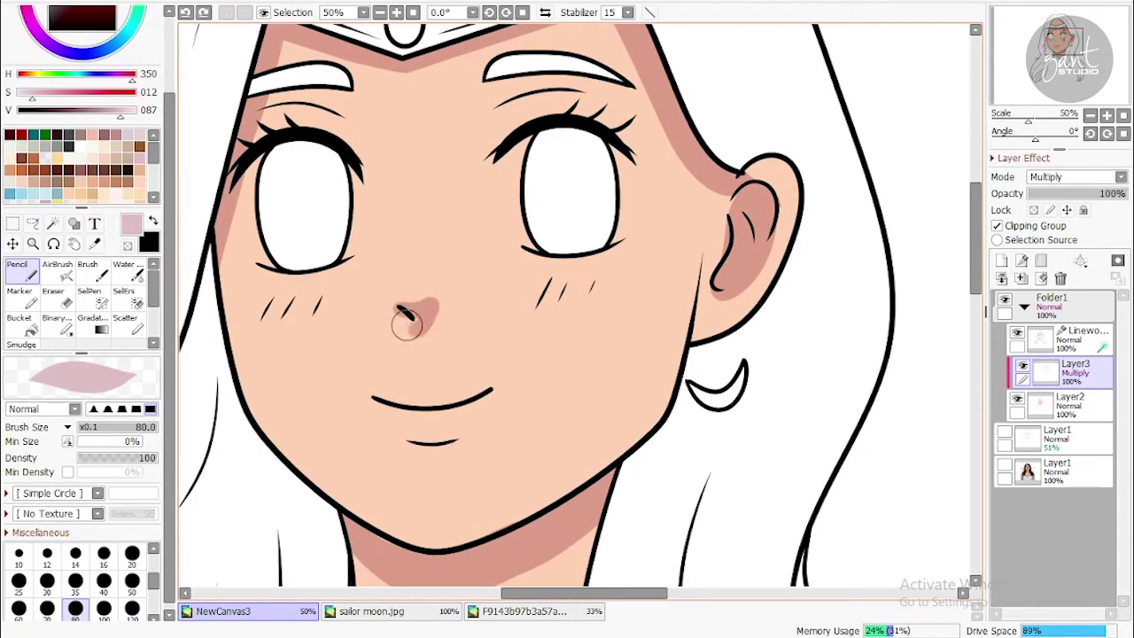
scroll(429, 319, "down", 3)
scroll(430, 258, "up", 4)
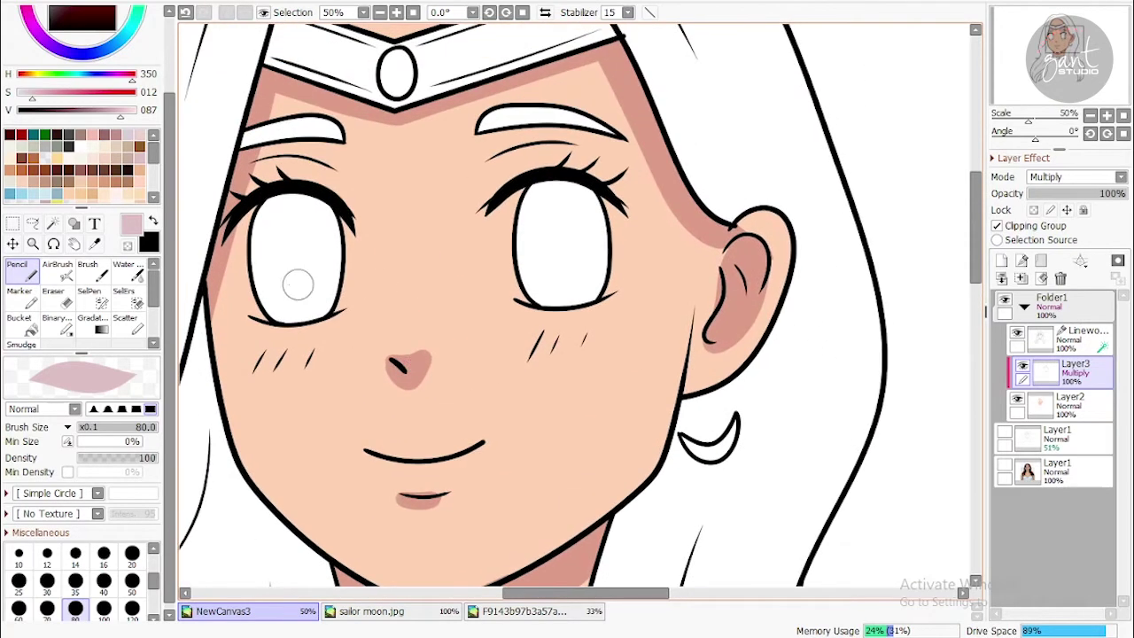
Set the AirBrush to dark red (H 1, S 77, V 67) at size 350
left_click(22, 135)
left_click(58, 270)
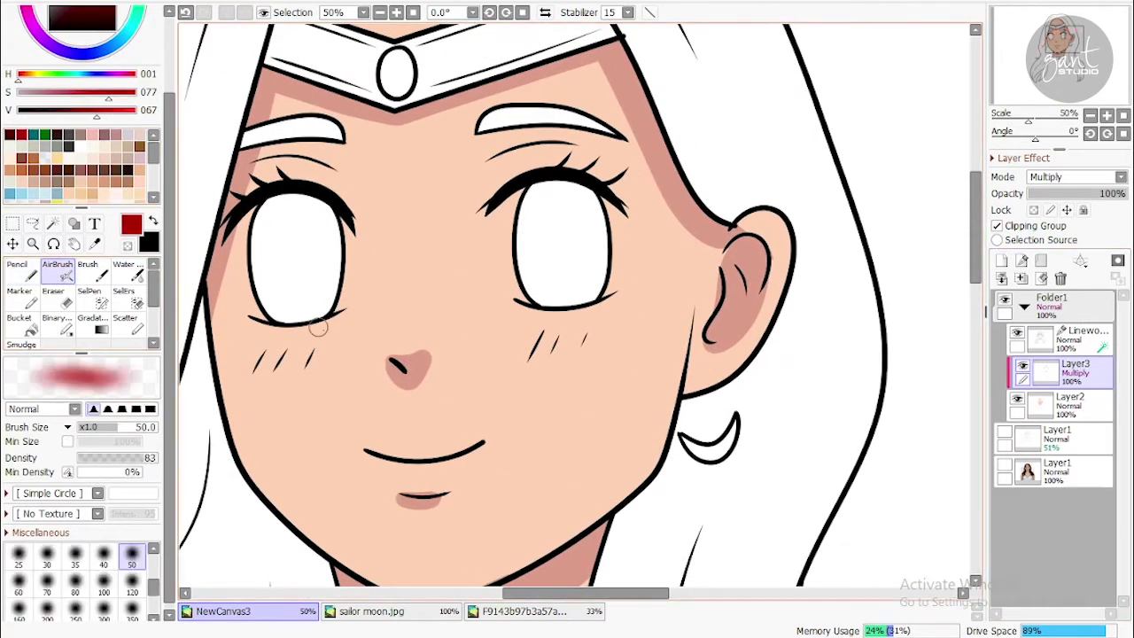
key("bracketright")
key("bracketright")
key("bracketright")
key("bracketright")
key("bracketright")
key("bracketright")
key("bracketright")
key("bracketright")
key("bracketright")
key("bracketright")
left_click_drag(298, 360, 304, 354)
key("ctrl+z")
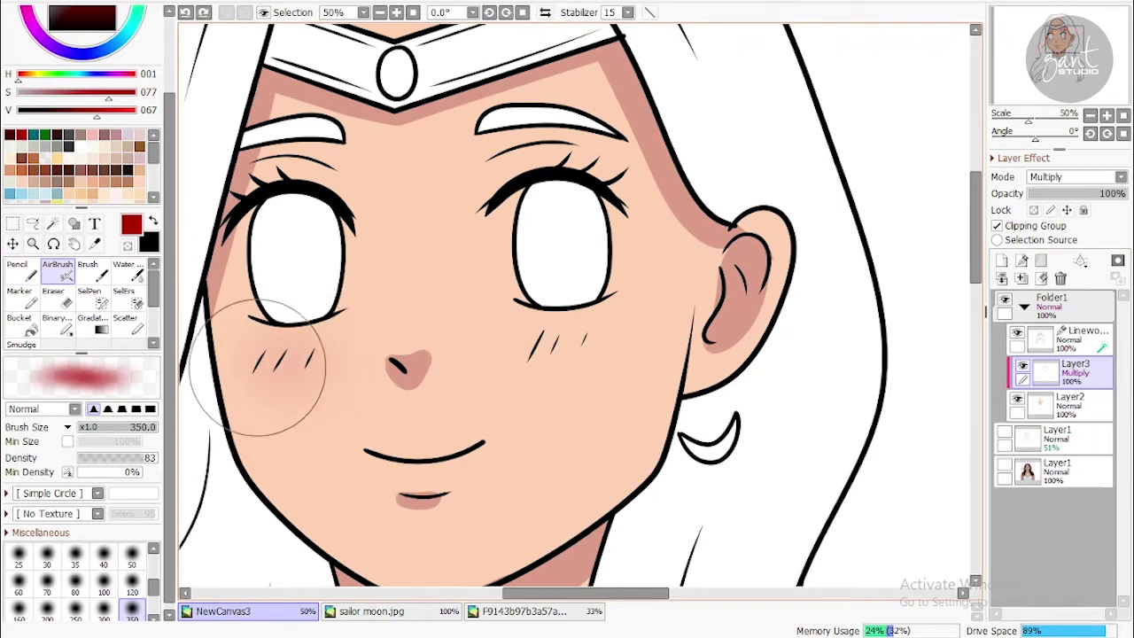
left_click_drag(525, 363, 569, 355)
key("ctrl+z")
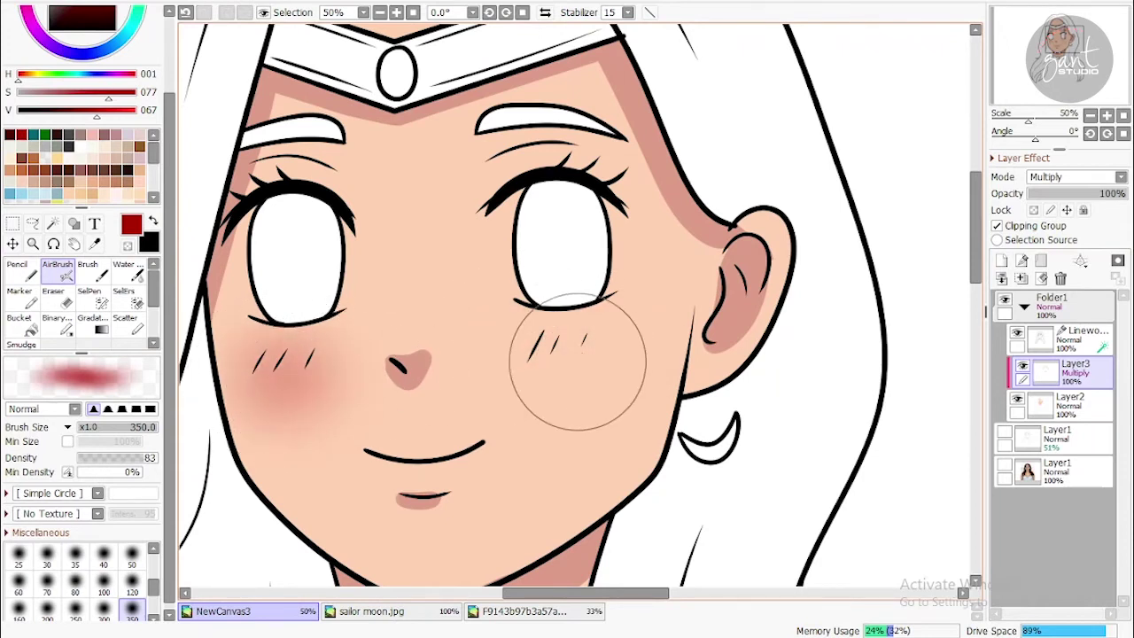
key("ctrl+z")
key("ctrl+z")
Airbrush a soft red blush over both cheeks with the density lowered to 47
left_click_drag(316, 349, 301, 348)
key("ctrl+z")
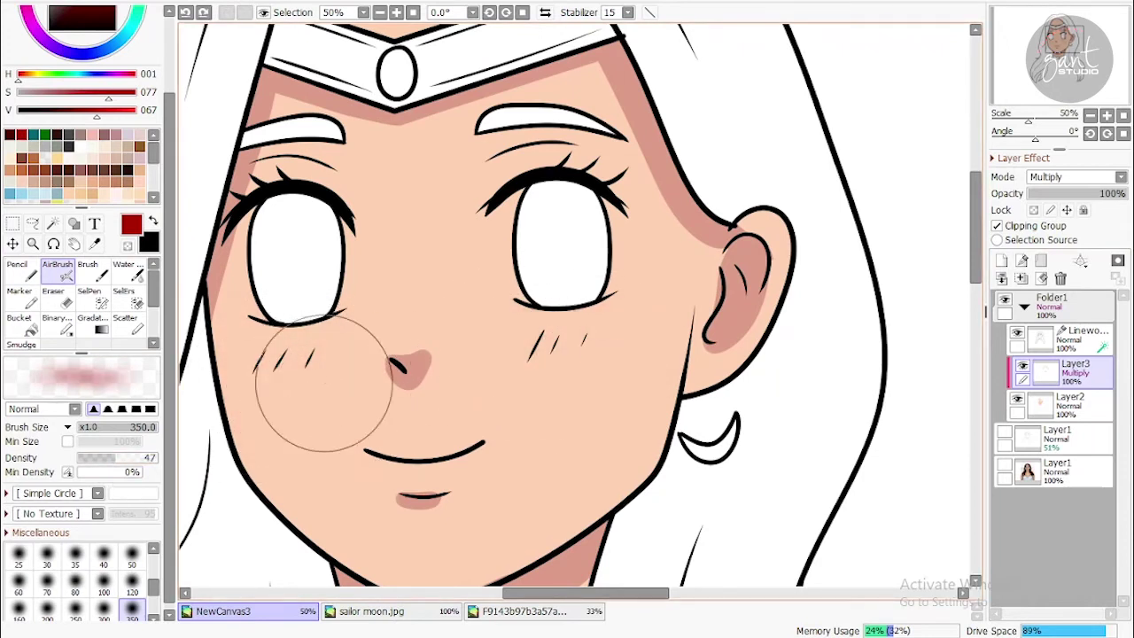
mouse_move(554, 354)
left_mouse_down()
mouse_move(577, 324)
mouse_move(603, 341)
left_mouse_up()
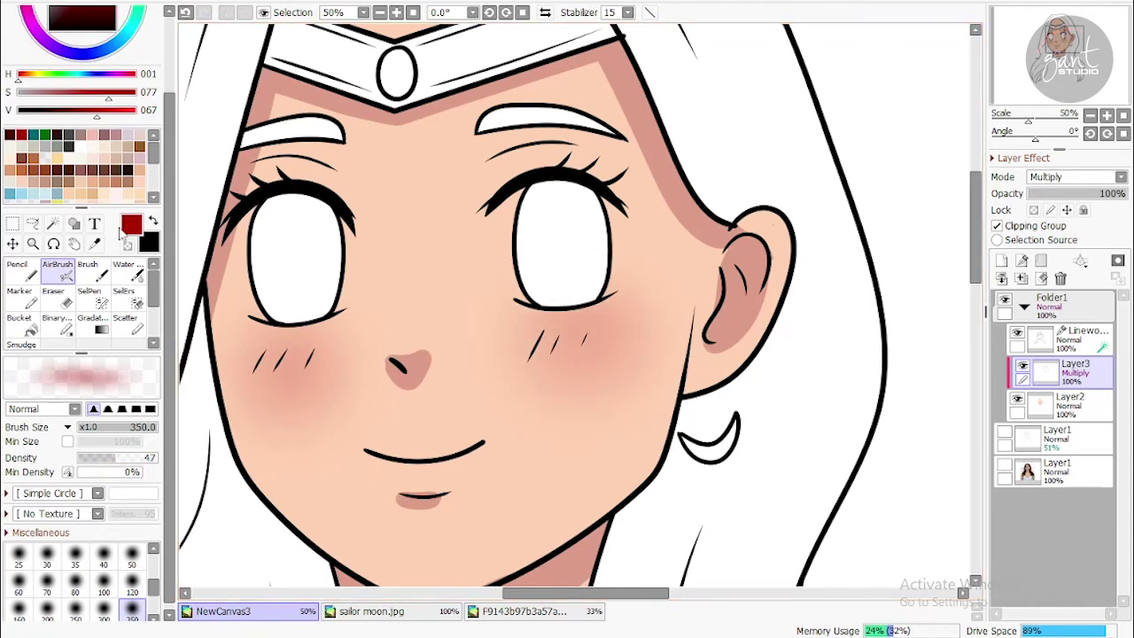
Paint the lips dark red below the mouth line with the Water brush at size 70, redoing strokes that look too heavy
left_click(128, 264)
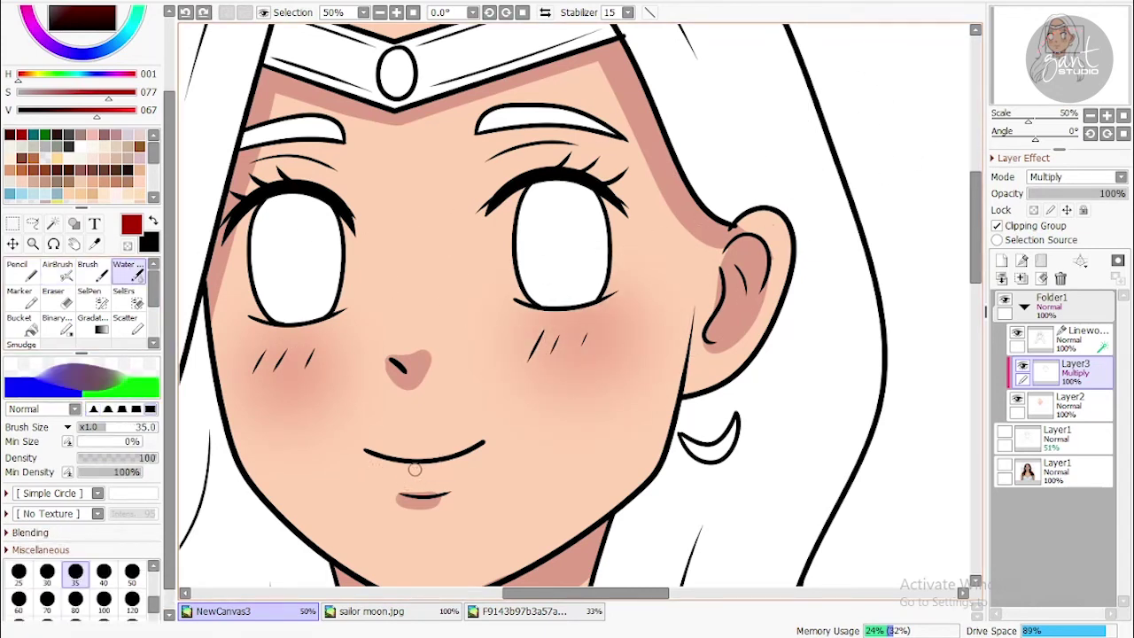
left_click(47, 600)
left_click_drag(452, 470, 391, 473)
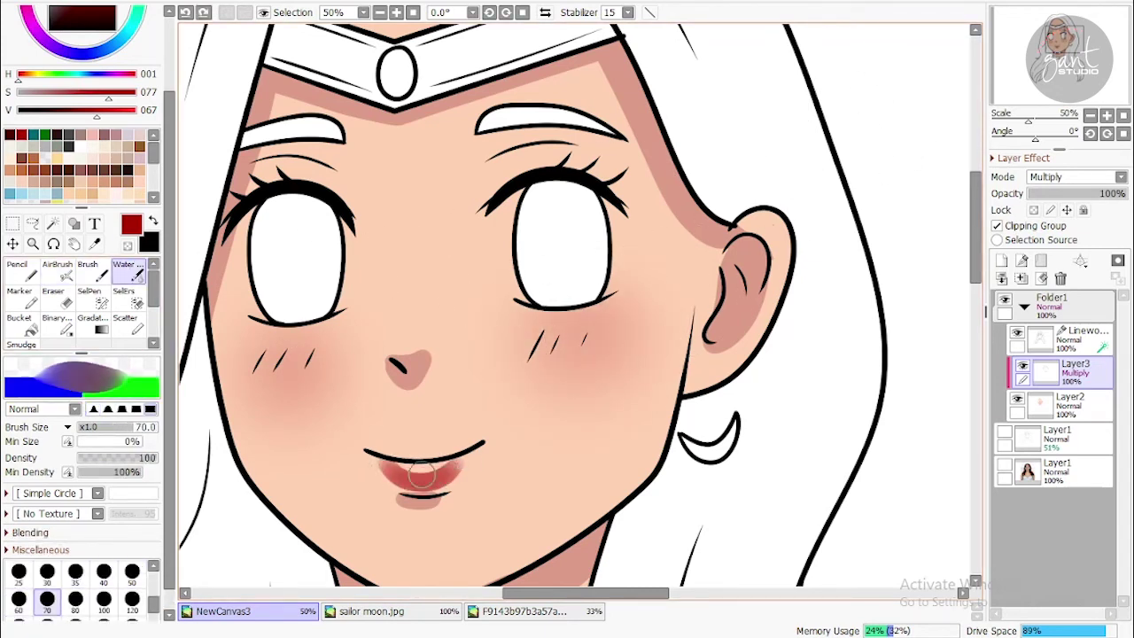
key("ctrl+z")
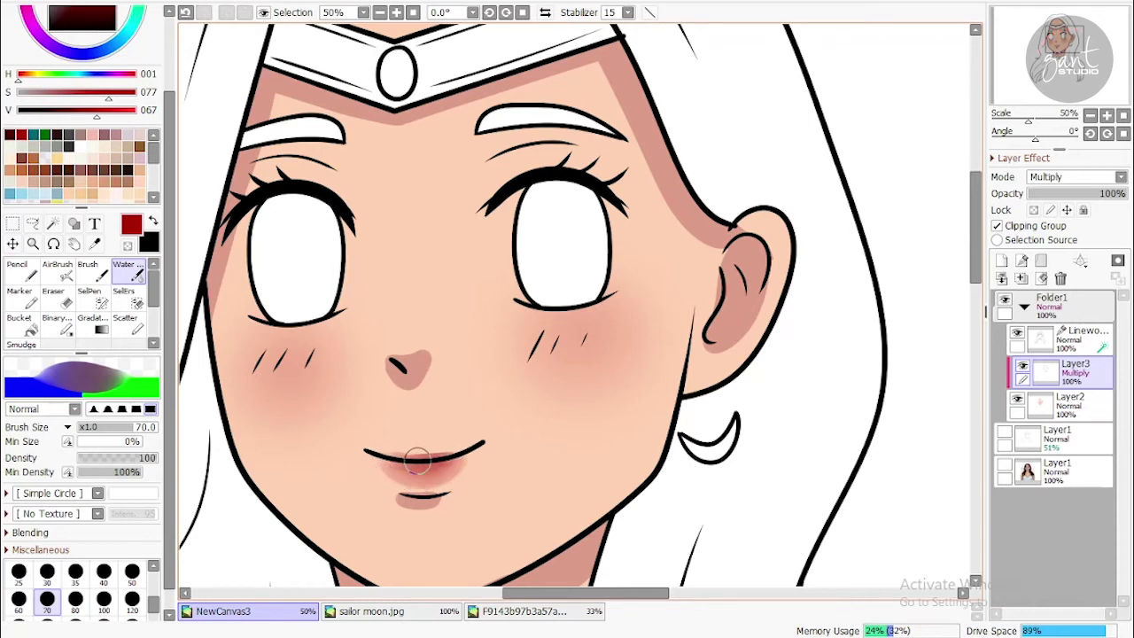
left_click_drag(427, 481, 467, 452)
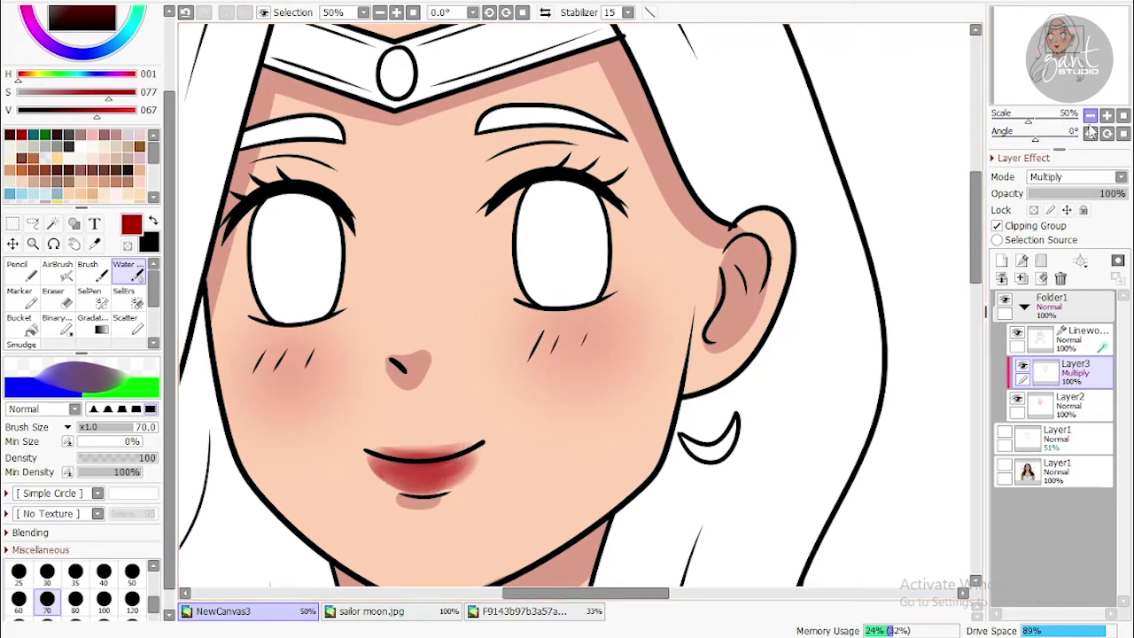
Show only the reference photo, sample the dark brown hair colour (H 10, S 21, V 19) from it and return to the drawing
left_click(1005, 300)
left_click(1005, 465)
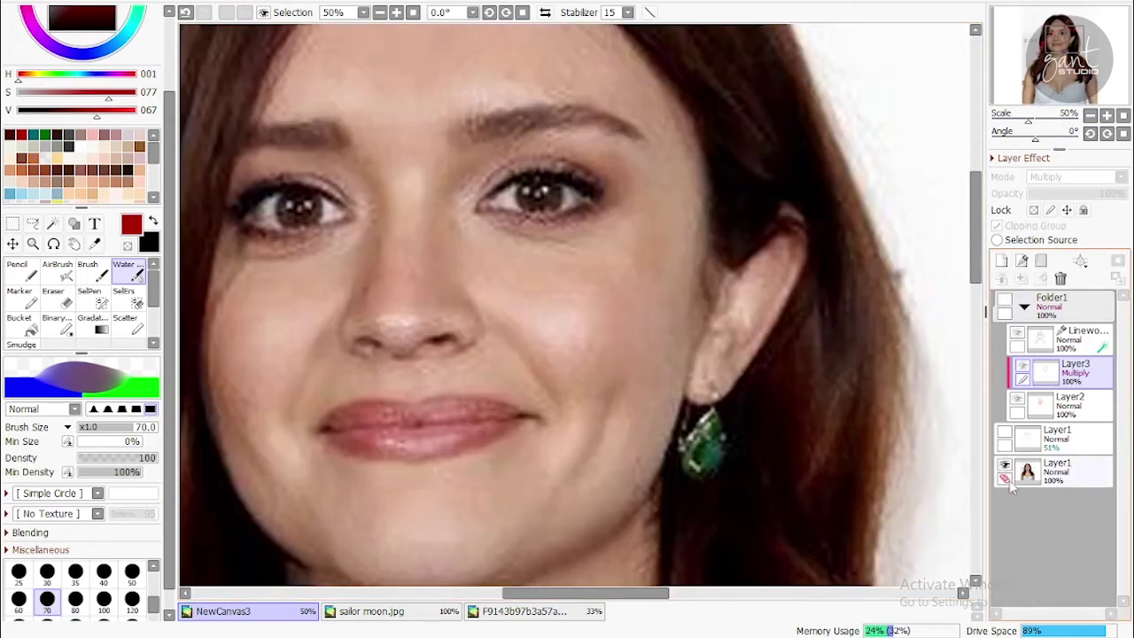
left_click(1005, 464)
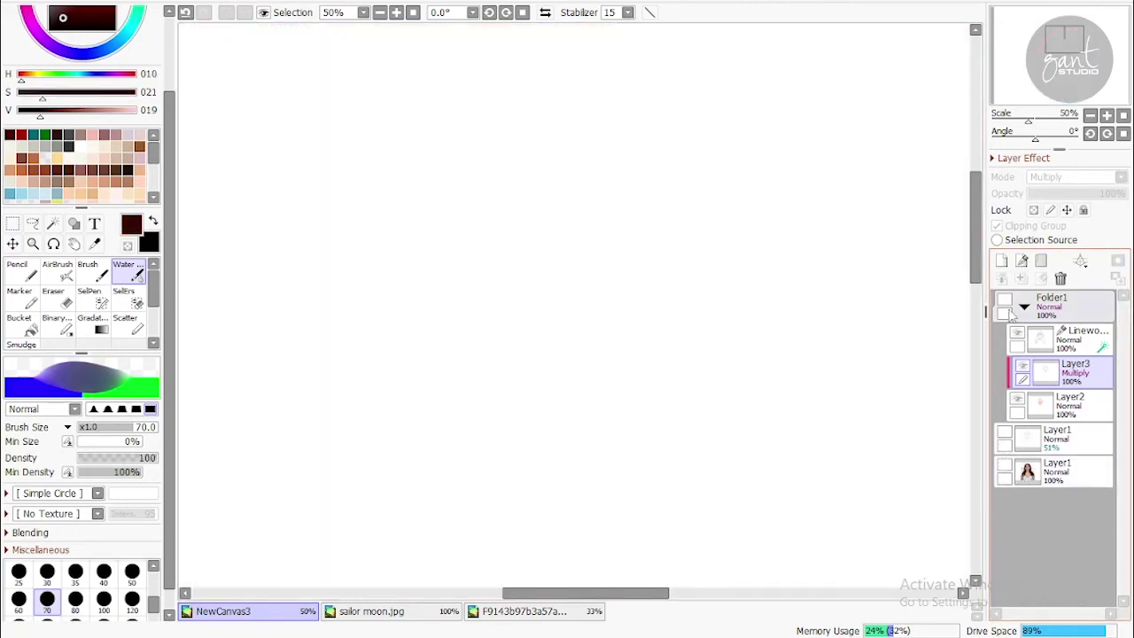
left_click(1005, 299)
Add a new layer above the skin shading and select the hair and eyebrow areas enclosed by the linework
left_click(1001, 260)
left_click(53, 223)
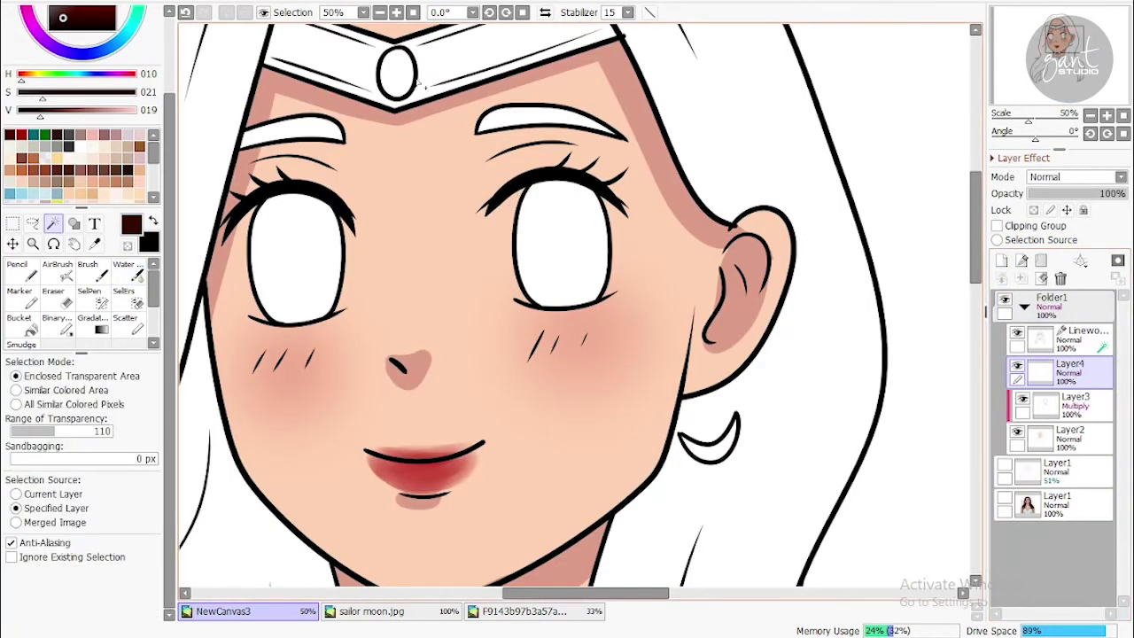
left_click(498, 122)
left_click(323, 130)
left_click(621, 122)
scroll(668, 134, "down", 5)
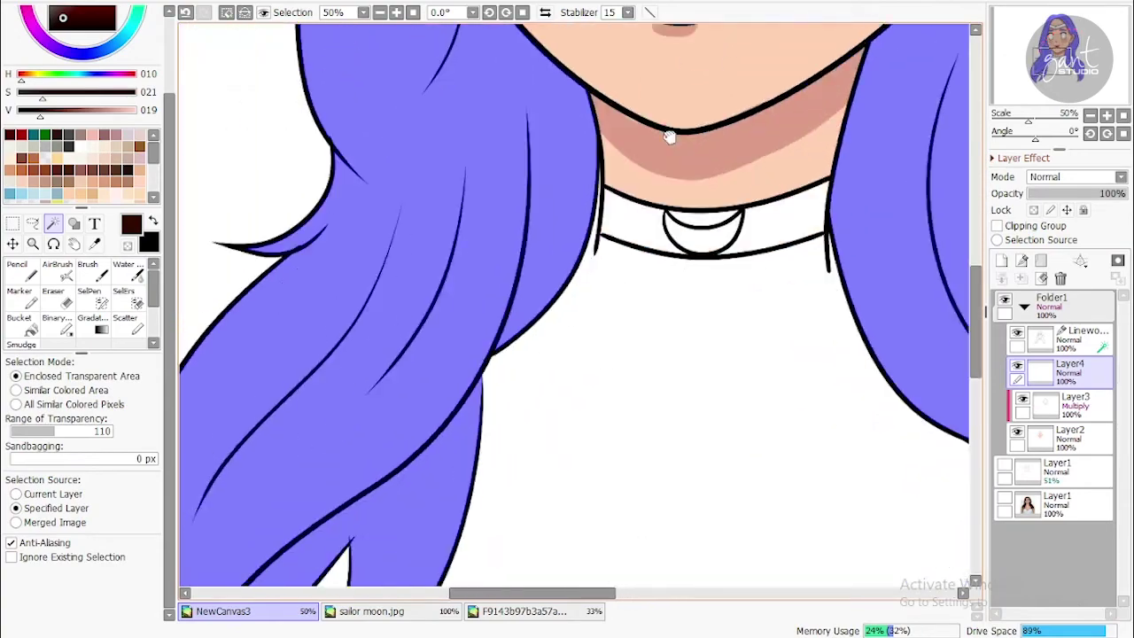
left_click_drag(668, 134, 612, 401)
scroll(612, 401, "up", 5)
Fill the selected hair and eyebrows with dark brown, adjusting the colour to H 10, S 19, V 23, and clear the selection
key("b")
left_click(310, 266)
left_click(1090, 115)
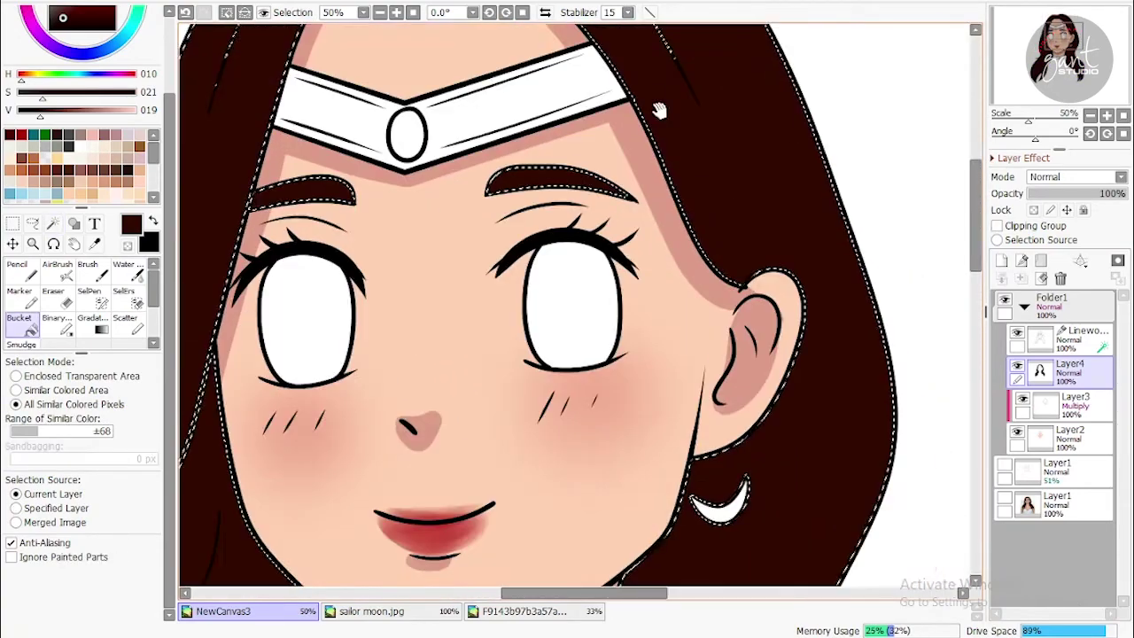
left_click(1090, 116)
scroll(398, 286, "down", 3)
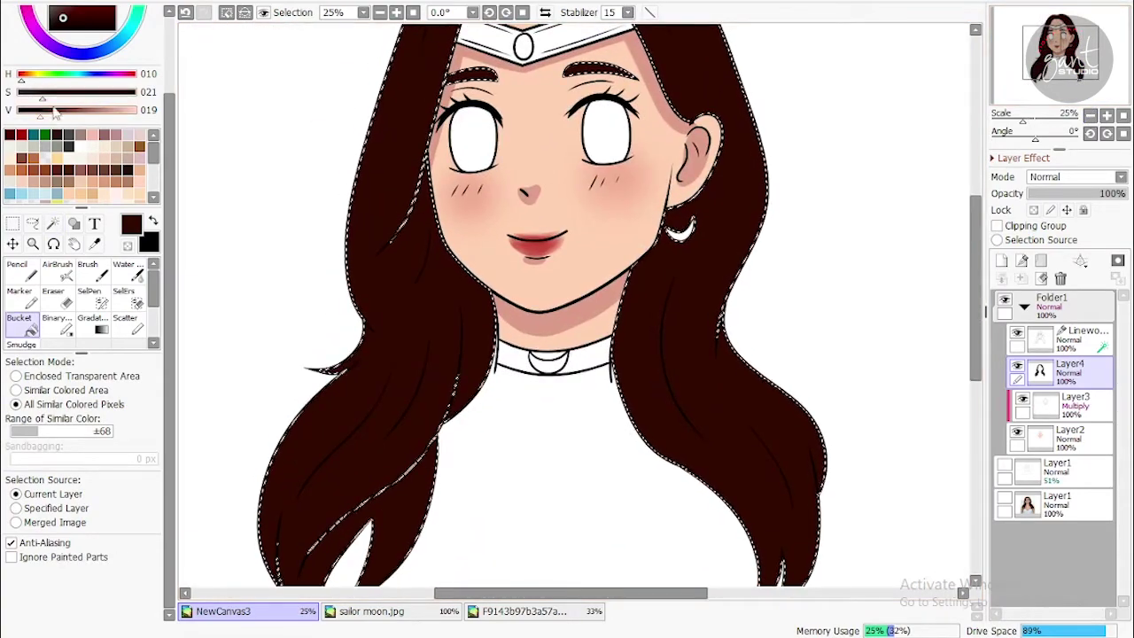
left_click_drag(398, 286, 404, 242)
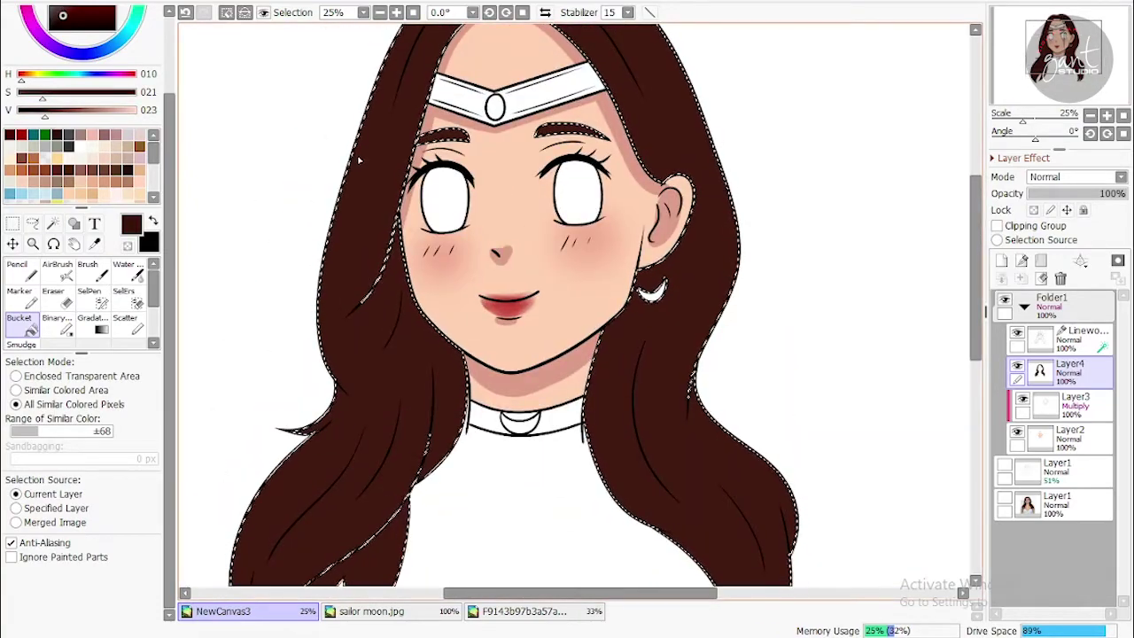
left_click_drag(397, 68, 299, 148)
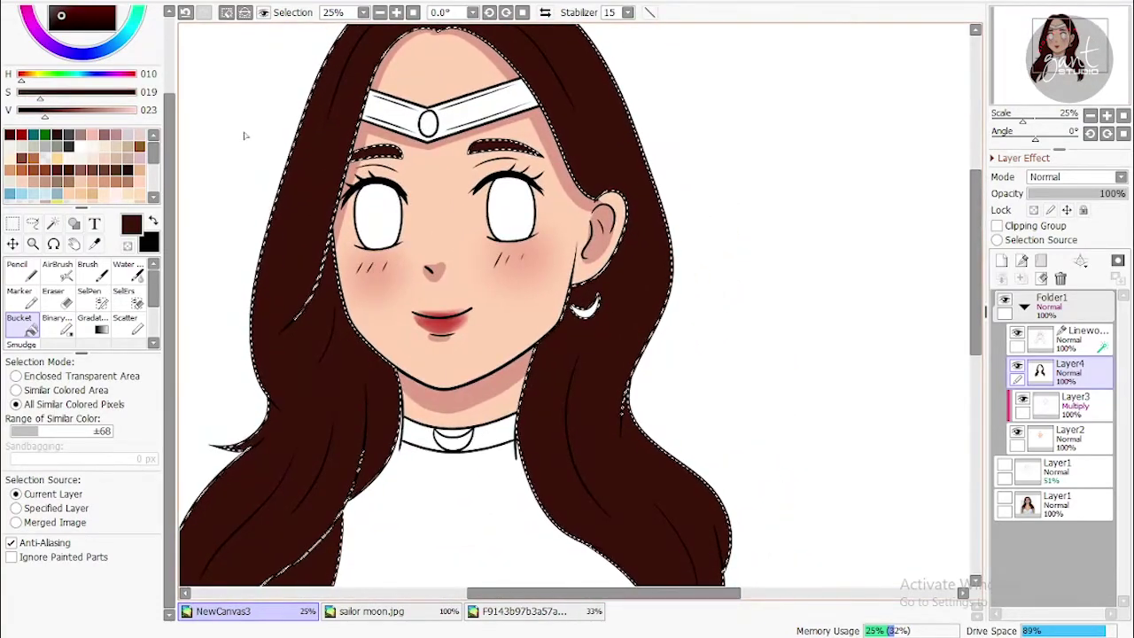
left_click_drag(327, 346, 396, 331)
key("ctrl+d")
Select the inside of both irises and fill them with brown (H 22, S 31, V 29)
key("w")
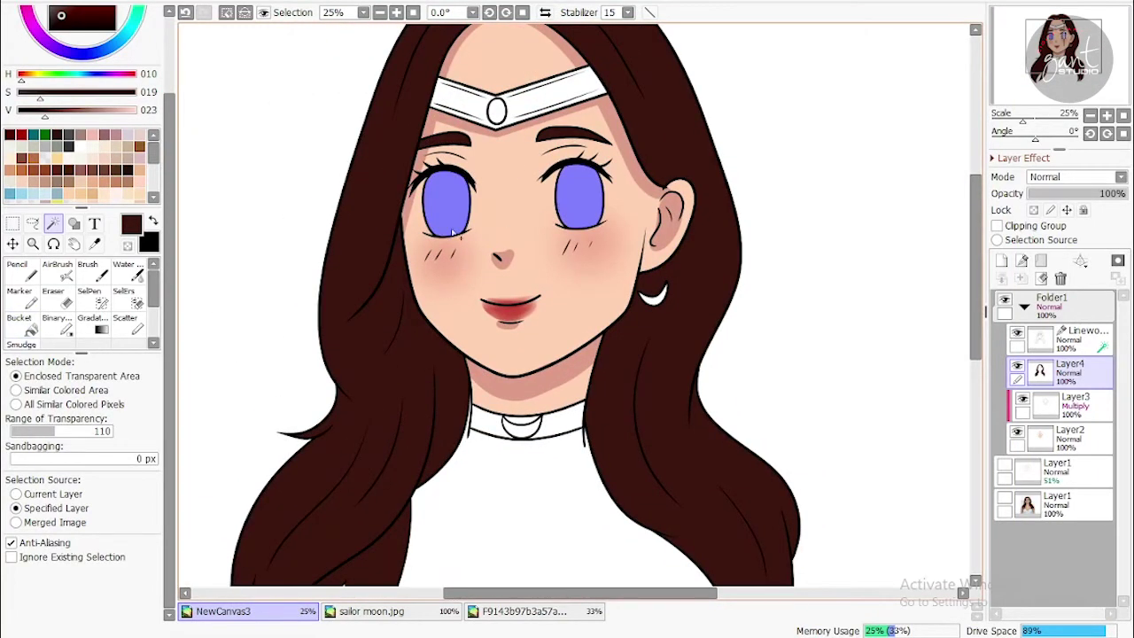
left_click(18, 317)
left_click(69, 146)
left_click(453, 232)
left_click_drag(759, 30, 687, 47)
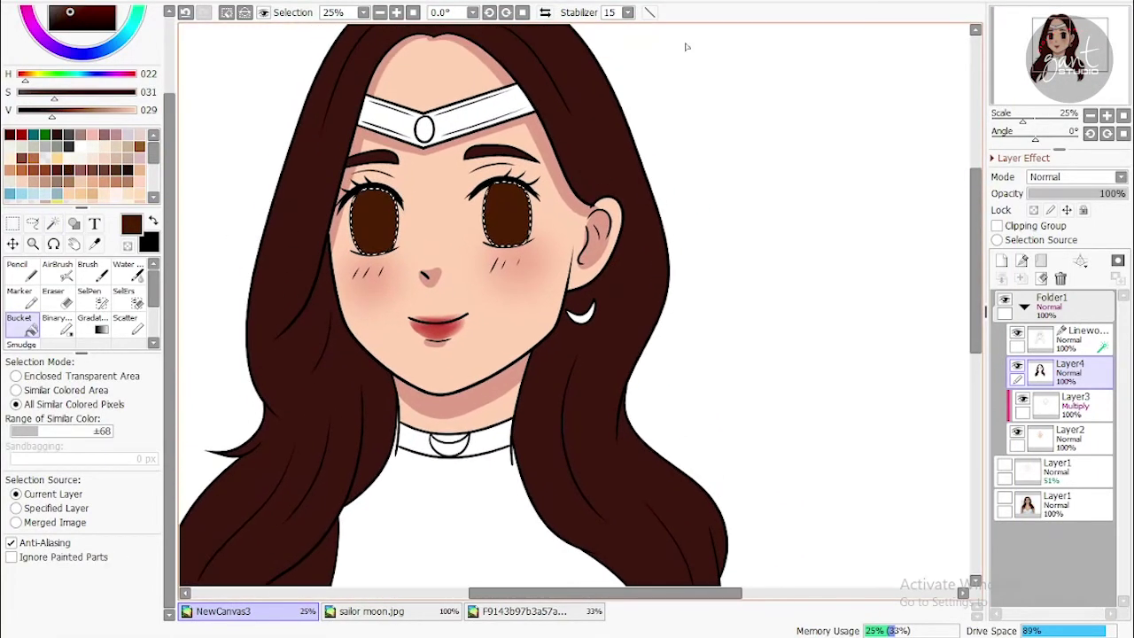
Select the face area, paint the whites of both eyes beside the irises with the white Pencil at size 80, and clear the selection
key("w")
left_click(461, 355)
scroll(432, 287, "up", 2)
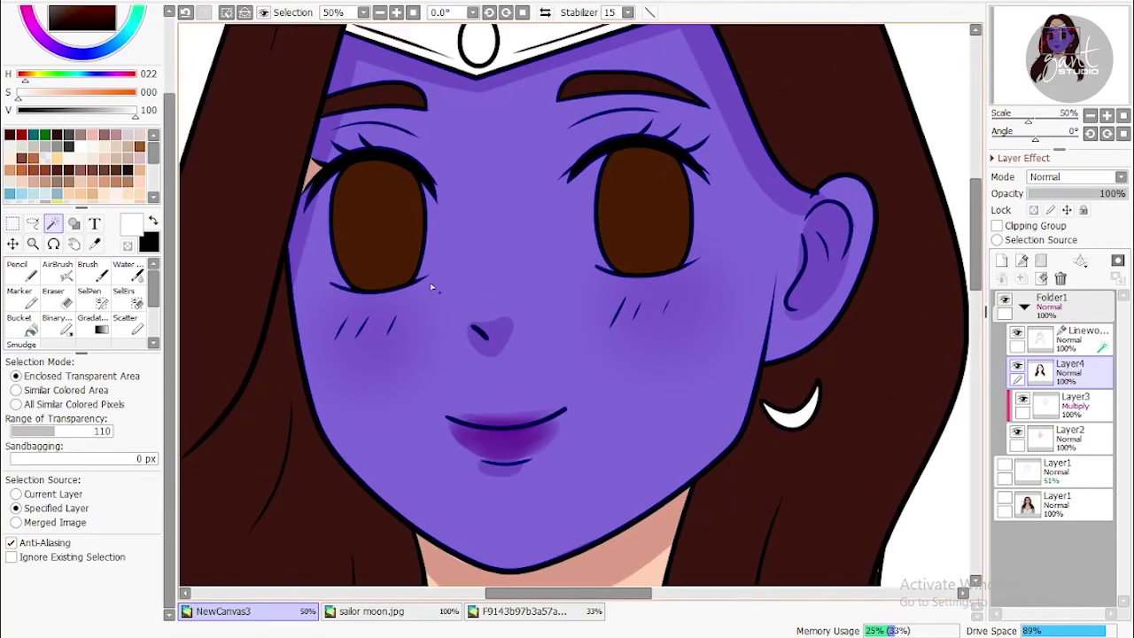
key("n")
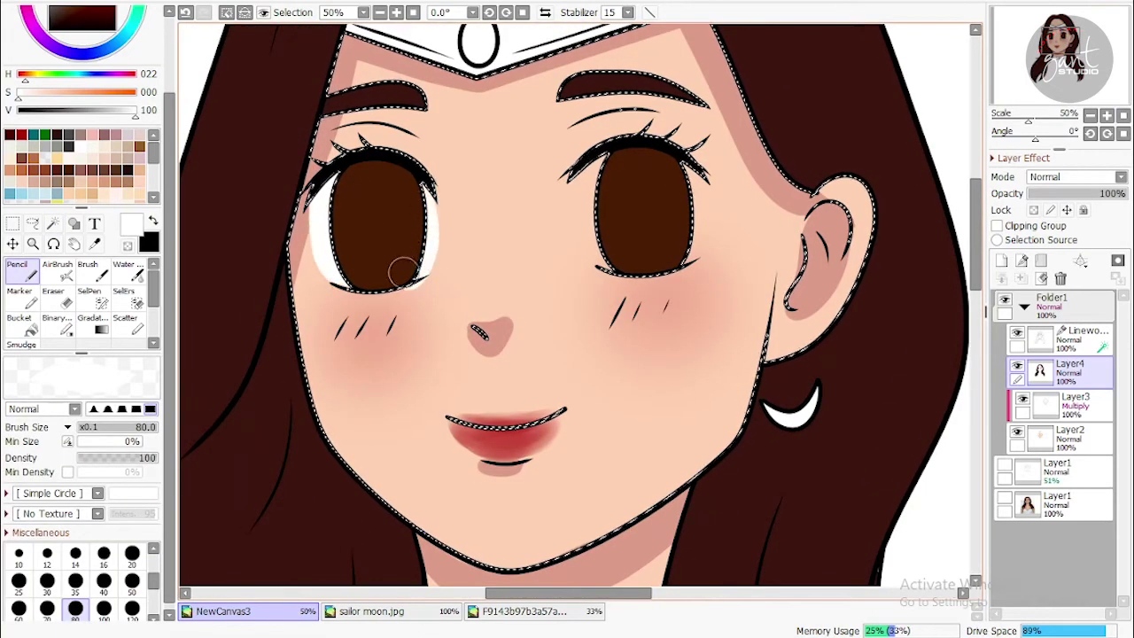
key("ctrl+z")
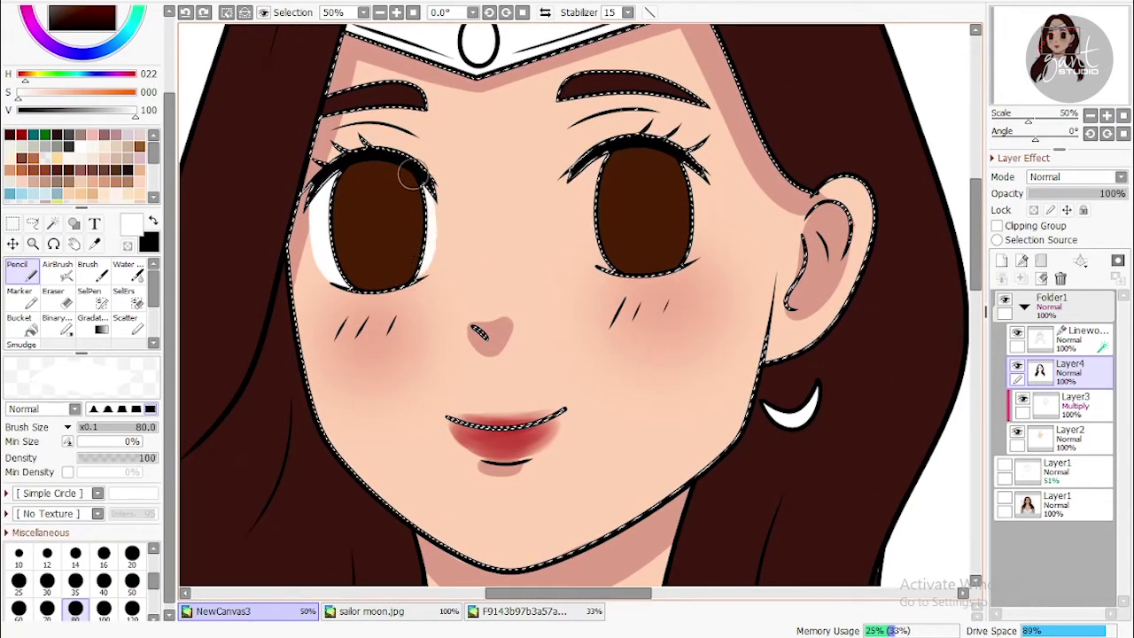
key("ctrl+y")
key("ctrl+z")
key("ctrl+y")
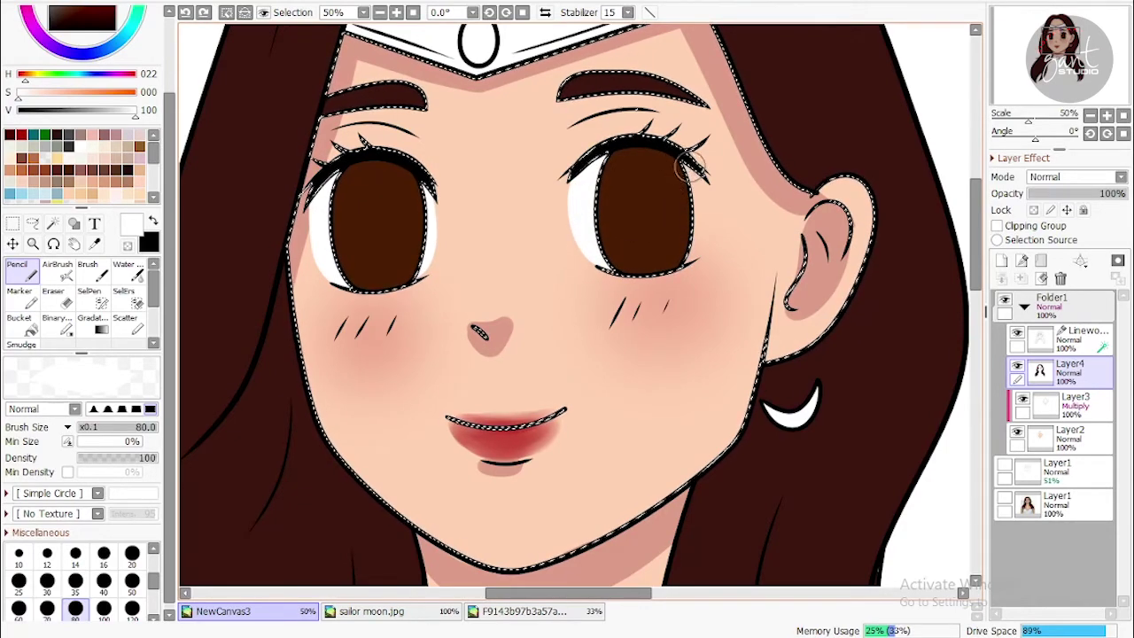
key("ctrl+d")
scroll(576, 305, "down", 1)
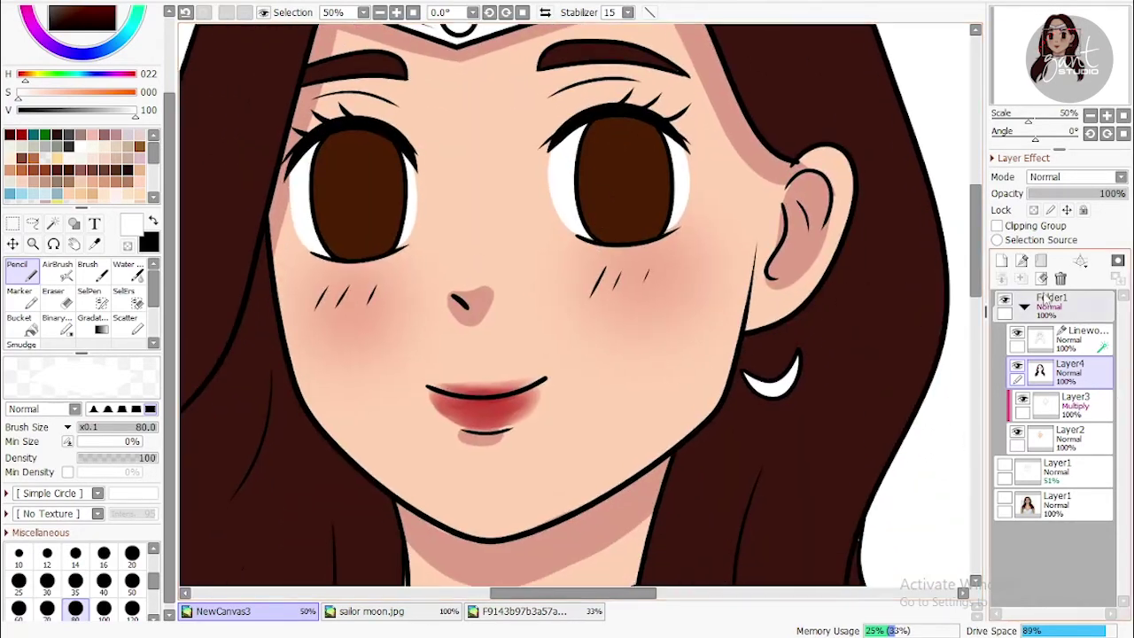
Add a new layer above the hair layer, clip it to the hair and set its blending mode to Multiply
left_click(1001, 260)
left_click(998, 226)
left_click(1075, 177)
left_click(1048, 210)
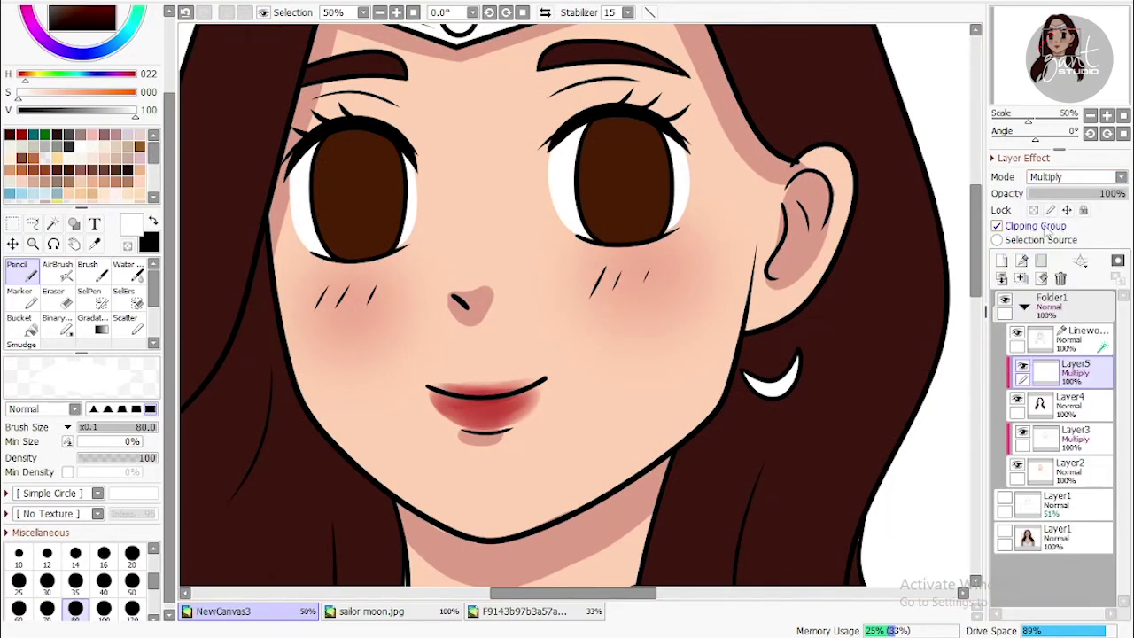
Paint shadow strands throughout the hair with the Pencil at size 250 in grey (S 0, V 70)
left_click(46, 144)
left_click(1090, 115)
left_click(1090, 115)
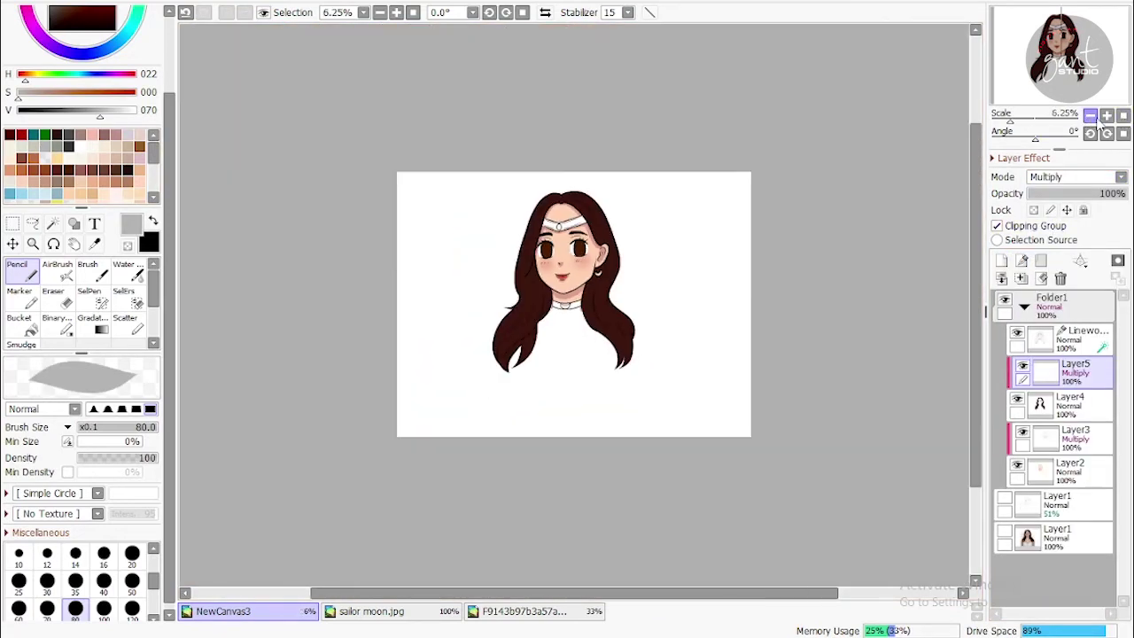
left_click(1107, 115)
scroll(75, 585, "down", 1)
left_click(76, 609)
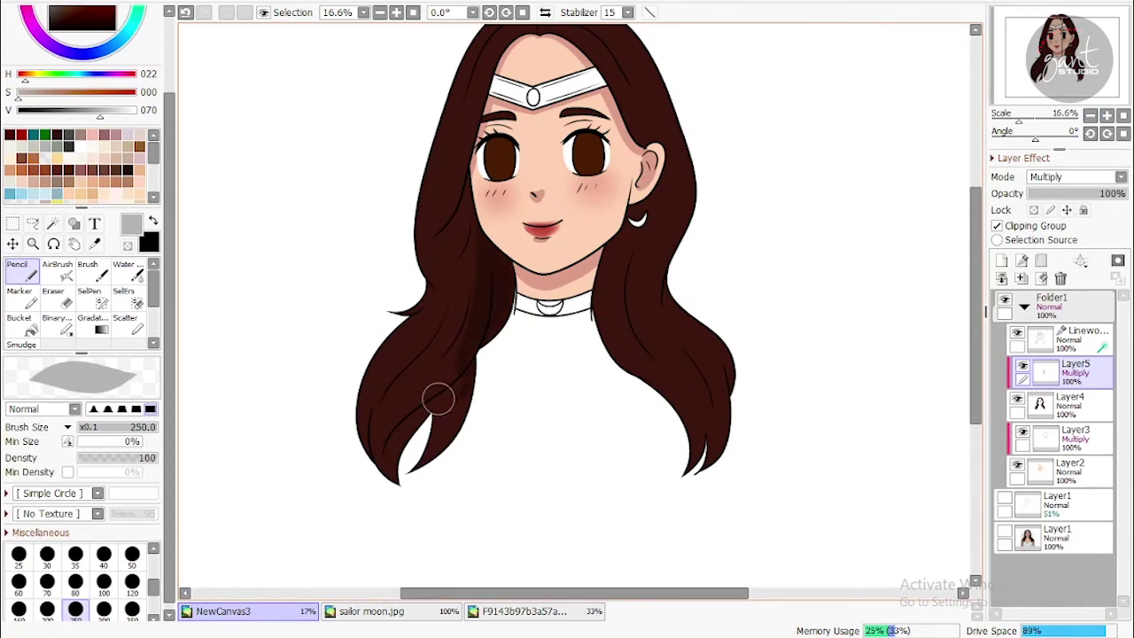
mouse_move(438, 360)
left_mouse_down()
mouse_move(391, 427)
mouse_move(372, 423)
mouse_move(453, 254)
mouse_move(470, 173)
mouse_move(505, 153)
mouse_move(450, 354)
mouse_move(465, 271)
mouse_move(555, 408)
mouse_move(572, 535)
mouse_move(610, 396)
left_mouse_up()
mouse_move(533, 116)
left_mouse_down()
mouse_move(546, 345)
mouse_move(552, 329)
mouse_move(532, 299)
mouse_move(515, 333)
left_mouse_up()
scroll(462, 142, "up", 3)
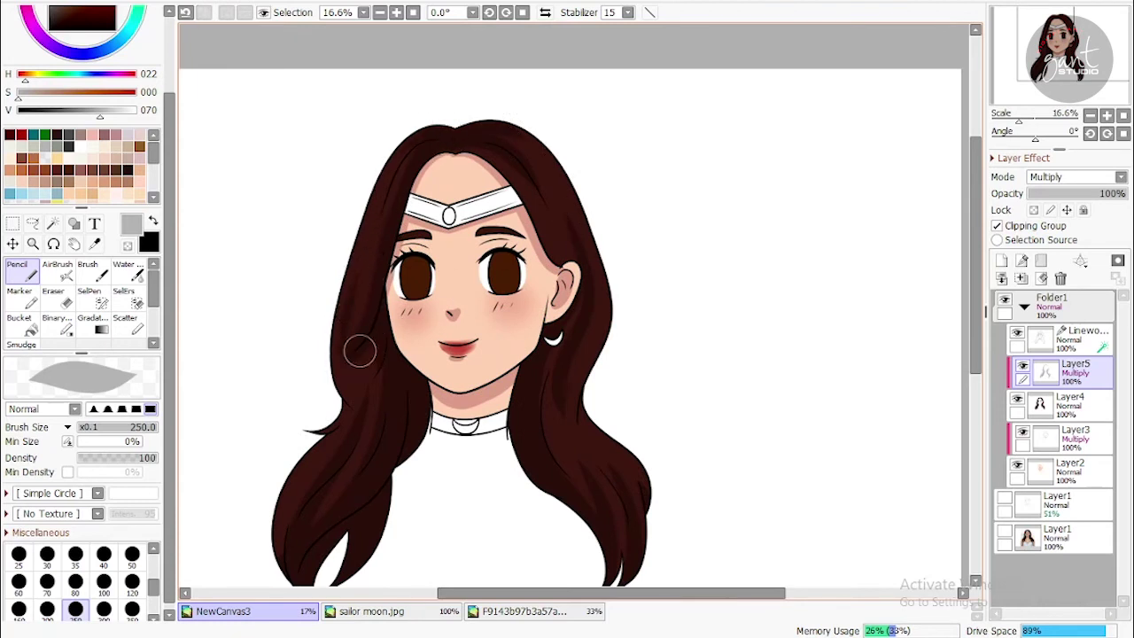
Paint a grey shadow across the upper part of both eyes
left_click_drag(556, 331, 567, 272)
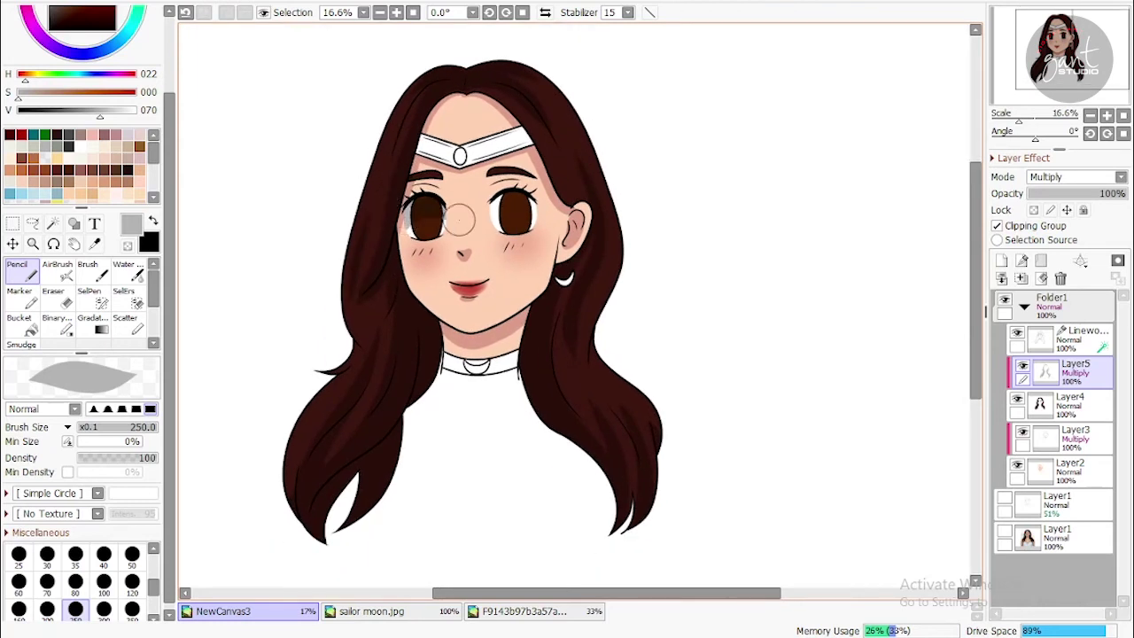
scroll(472, 206, "up", 2)
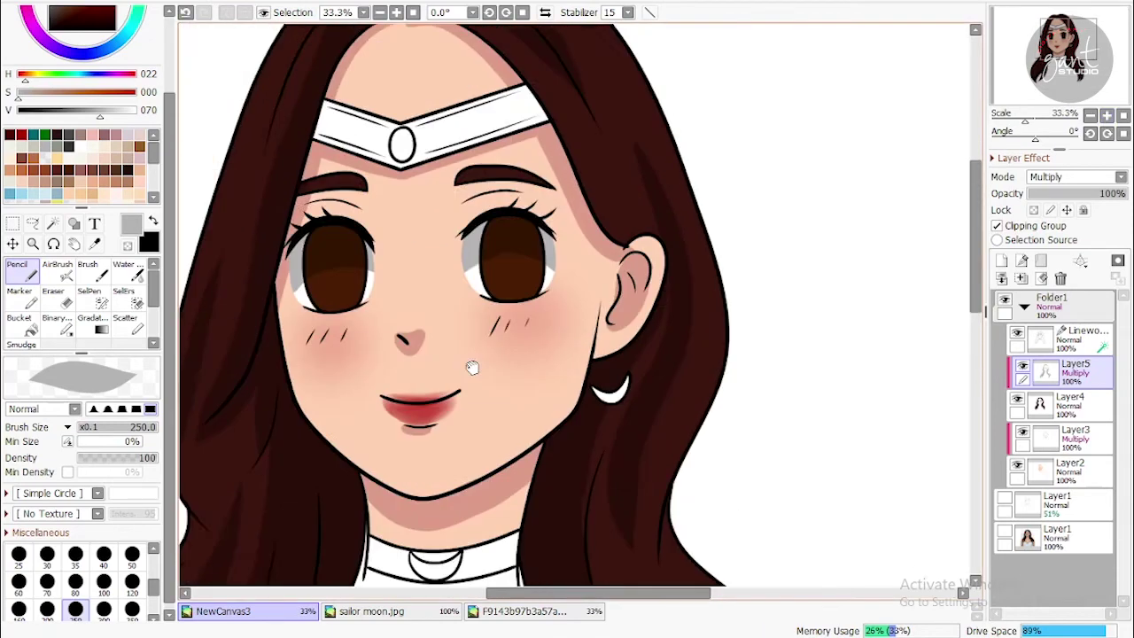
Select both irises, paint dark pupils and dark upper irises in dark grey (S 0, V 20), redoing poor strokes, and deselect
left_click(53, 223)
left_click(383, 298)
left_click(514, 287)
left_click(19, 270)
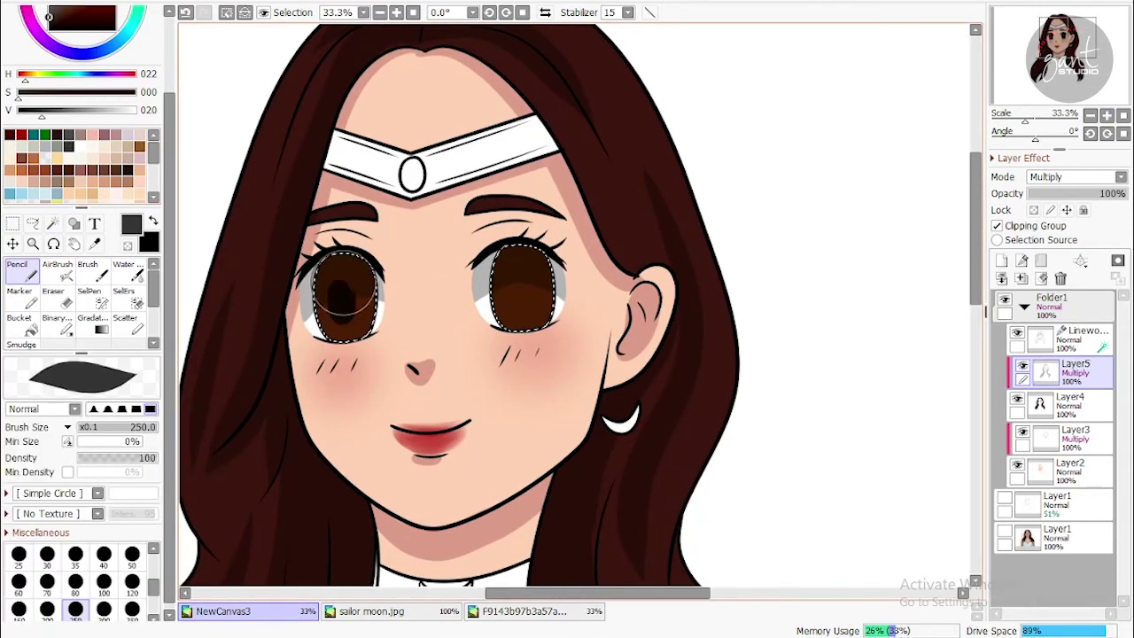
mouse_move(328, 266)
left_mouse_down()
mouse_move(363, 337)
mouse_move(344, 283)
mouse_move(347, 306)
left_mouse_up()
key("ctrl+z")
key("ctrl+z")
key("ctrl+z")
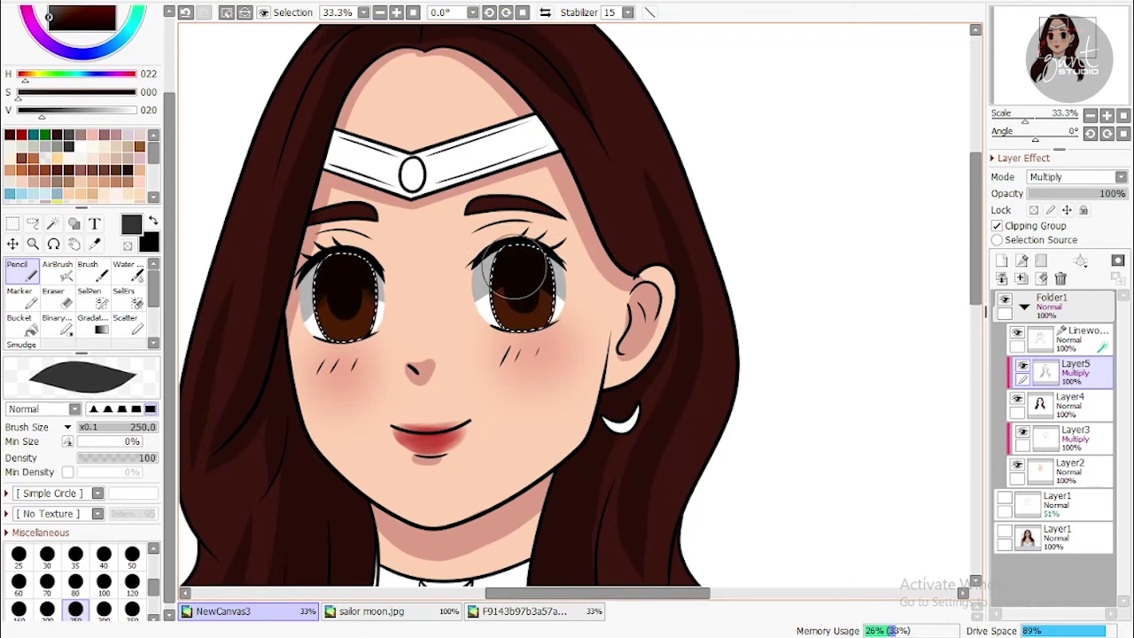
key("ctrl+d")
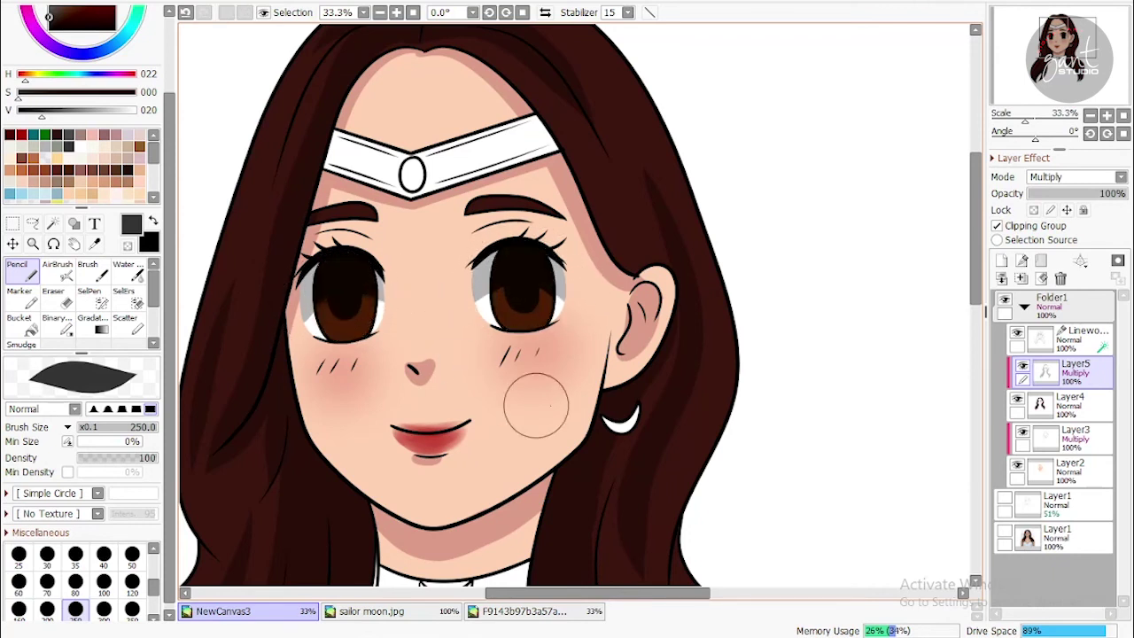
Add a new layer above the hair shading, clip it to the hair and set its blending mode to Shine
left_click(1002, 262)
left_click(1068, 177)
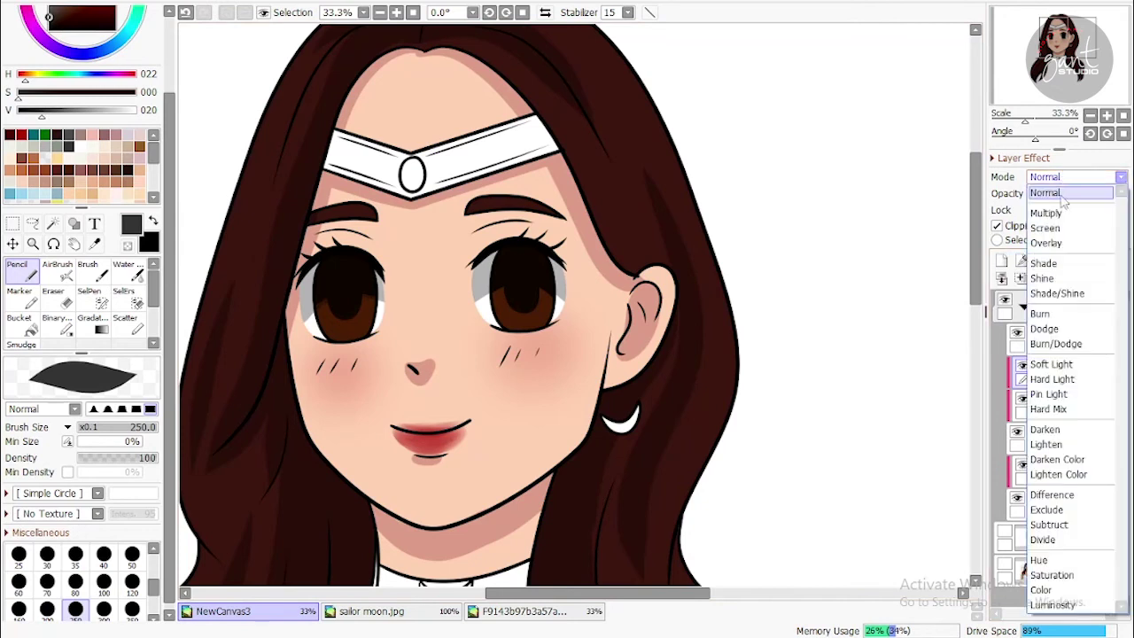
left_click(1045, 278)
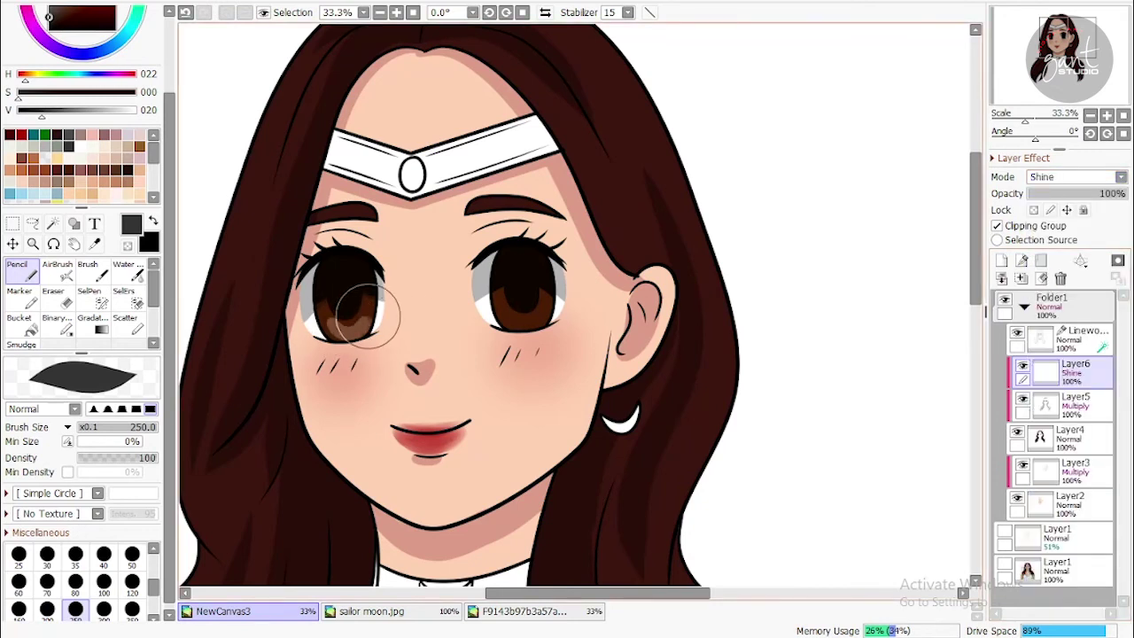
Paint curved highlights on the lower part of both irises with the Pencil at size 100 in dark grey, undoing poor strokes
left_click_drag(342, 328, 352, 336)
key("ctrl+z")
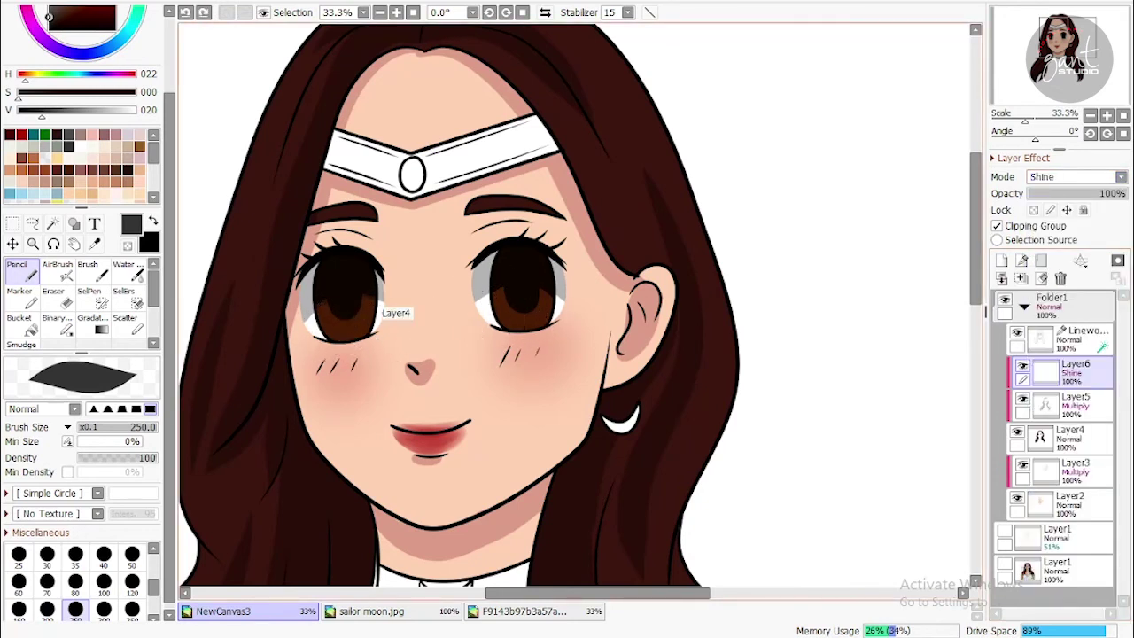
key("bracketleft")
key("bracketleft")
key("bracketleft")
key("bracketleft")
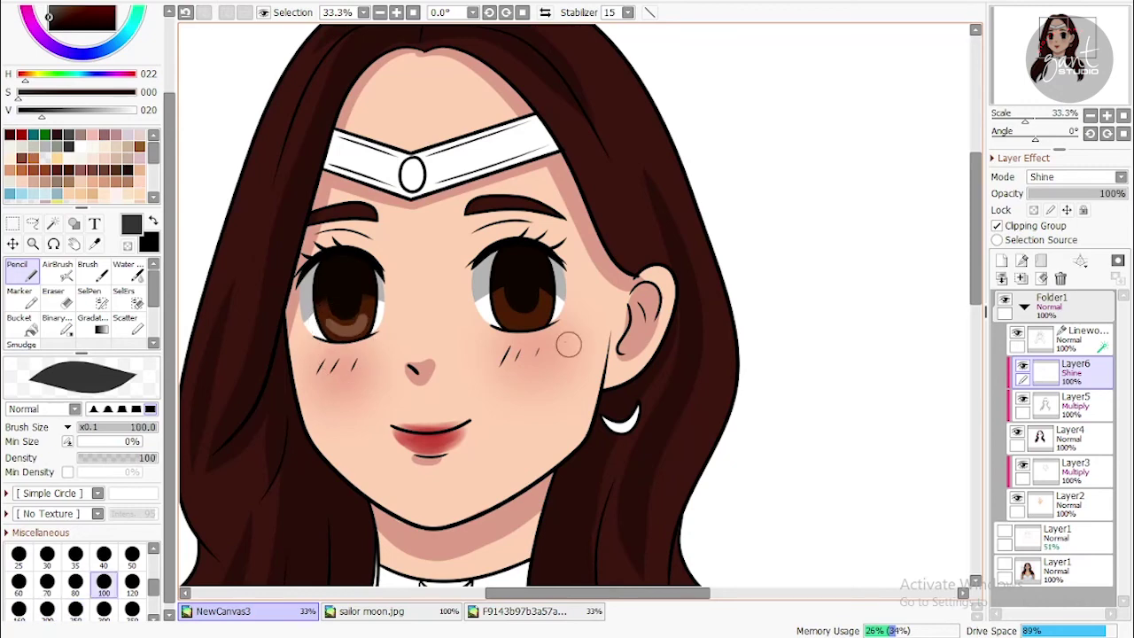
mouse_move(522, 321)
left_mouse_down()
mouse_move(540, 318)
mouse_move(570, 435)
left_mouse_up()
key("ctrl+z")
left_click_drag(363, 223, 291, 425)
key("ctrl+z")
key("ctrl+z")
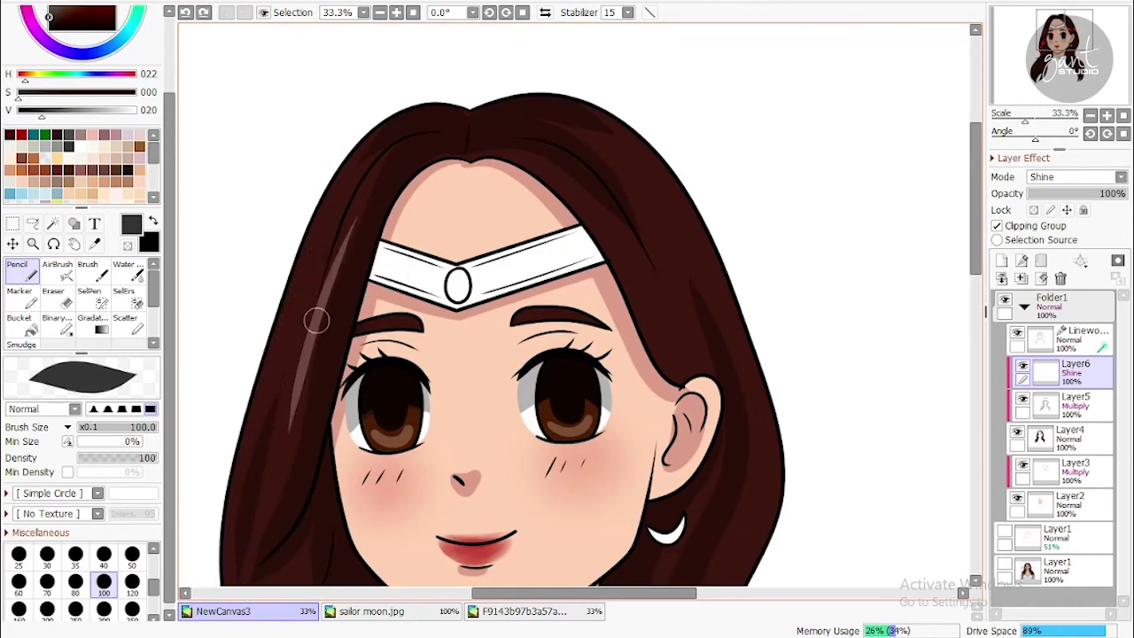
Sample a dark brown (H 22, S 13, V 20) and paint tapered highlight strands throughout the hair on both sides
left_click(314, 319, "alt")
left_click_drag(333, 213, 266, 390)
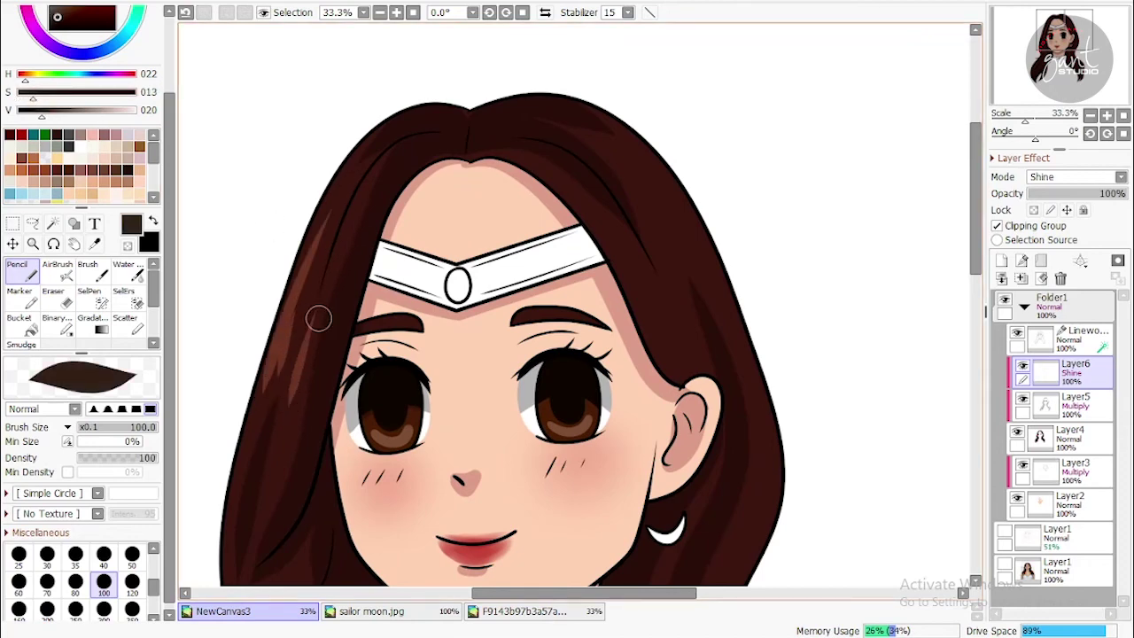
scroll(296, 334, "down", 10)
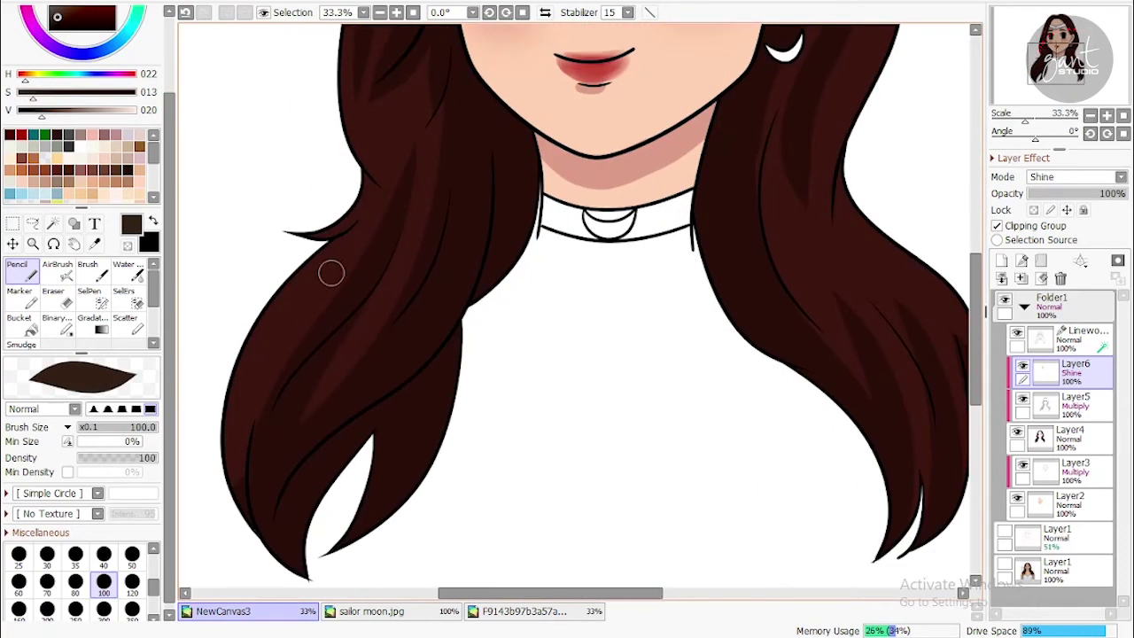
scroll(332, 273, "up", 2)
scroll(571, 373, "right", 5)
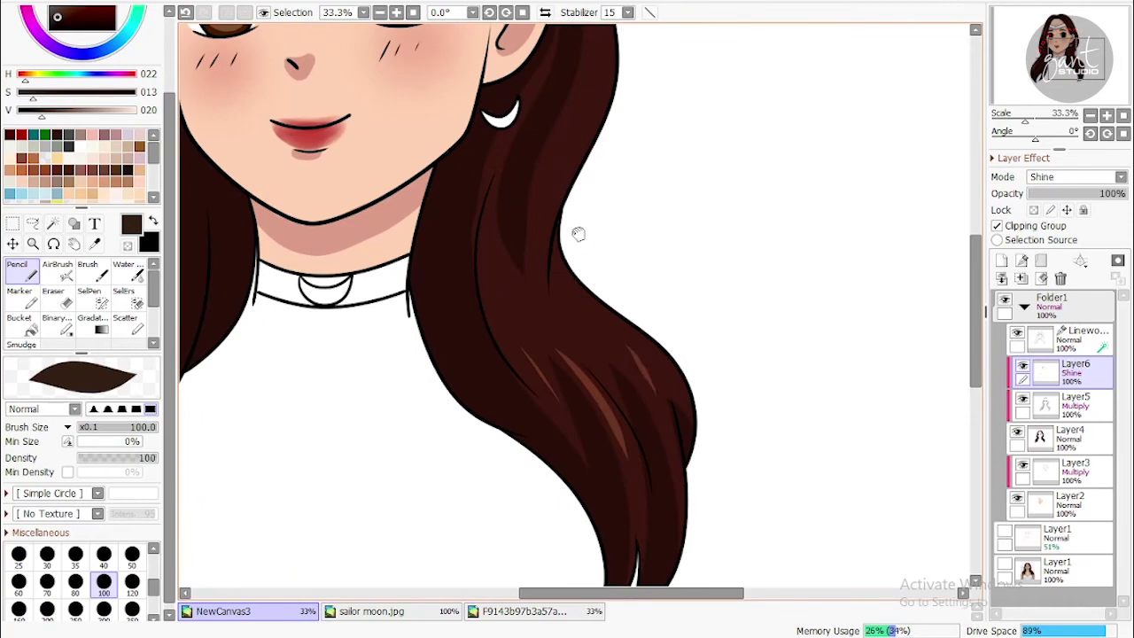
scroll(578, 234, "up", 9)
scroll(585, 177, "left", 1)
scroll(594, 187, "left", 2)
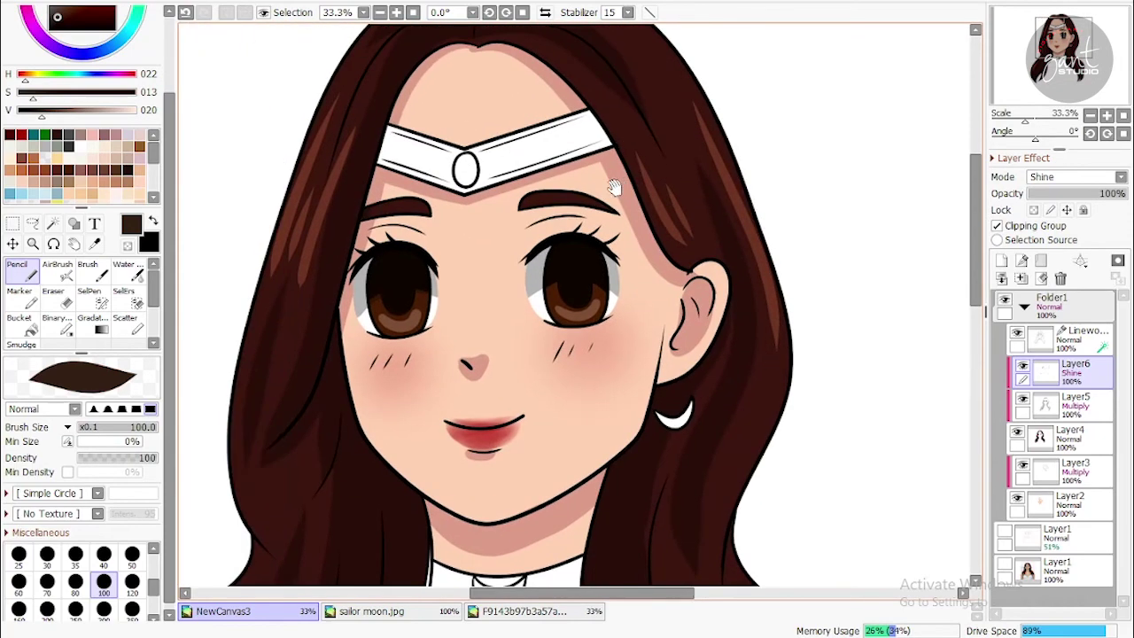
Paint a large white oval highlight over the upper iris of each eye with the Pencil at size 100
key("-")
key("ctrl+z")
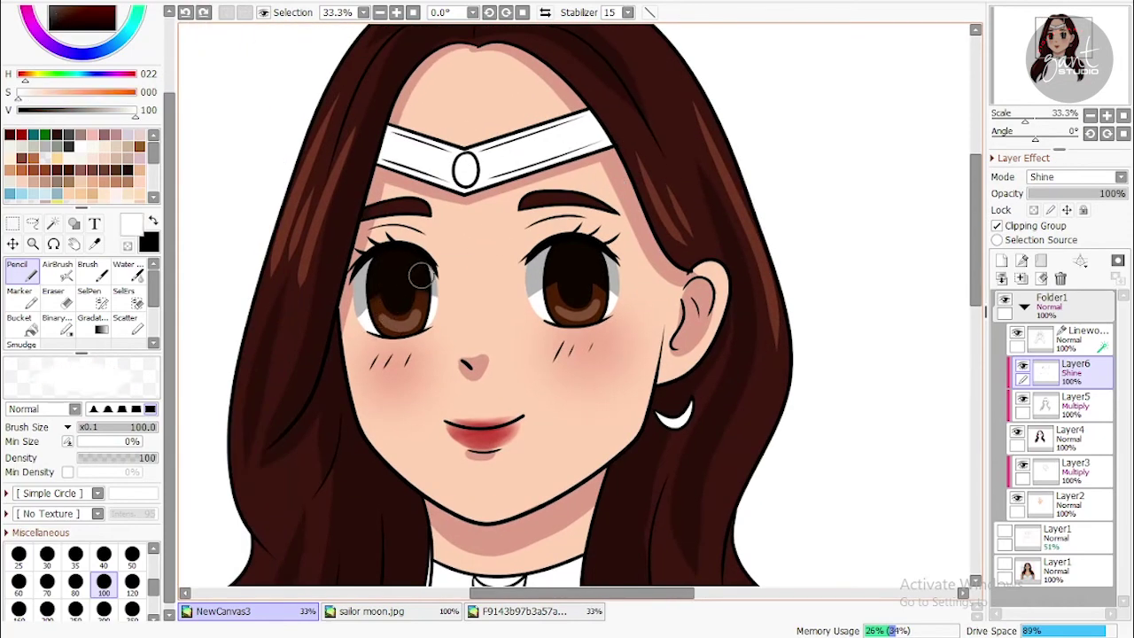
left_click_drag(597, 264, 593, 280)
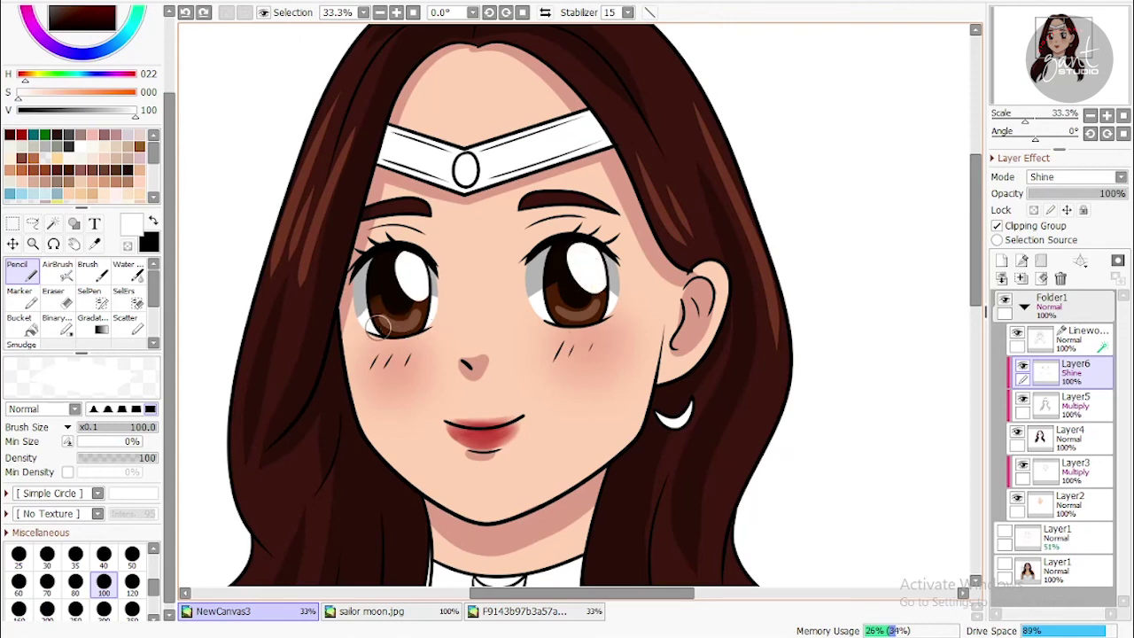
Reduce the Pencil to size 60 and paint small white vertical glints in the lower part of both irises
key("bracketleft")
key("bracketleft")
key("bracketleft")
left_click_drag(389, 314, 394, 329)
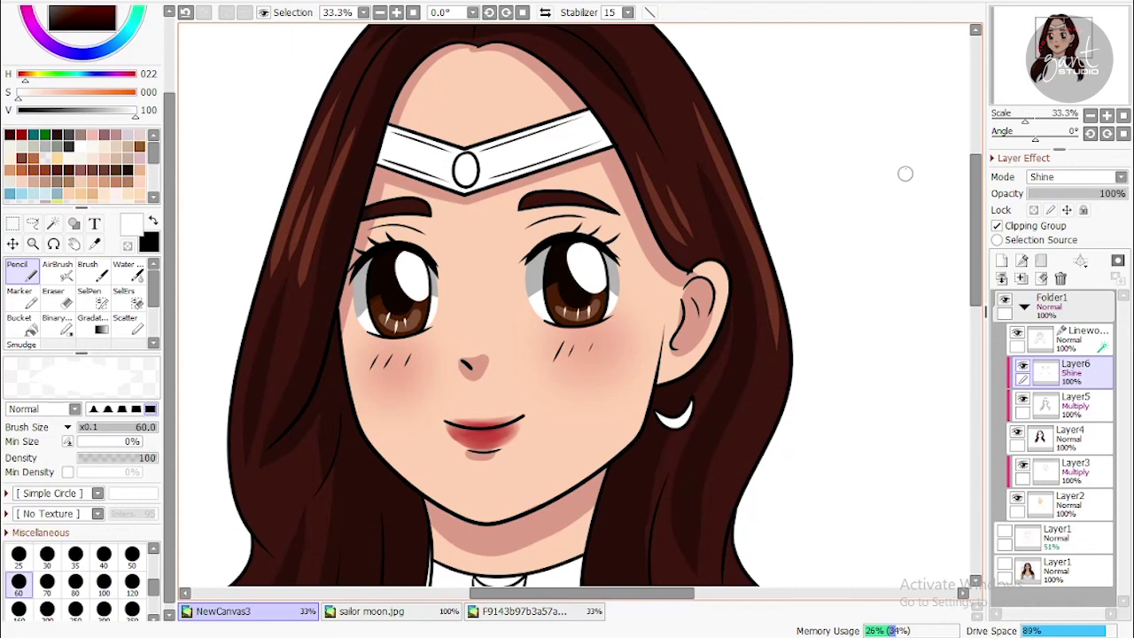
Add a new unclipped layer below the linework and sample gold (H 47, S 100, V 100) from the Sailor Moon reference image
left_click(1002, 260)
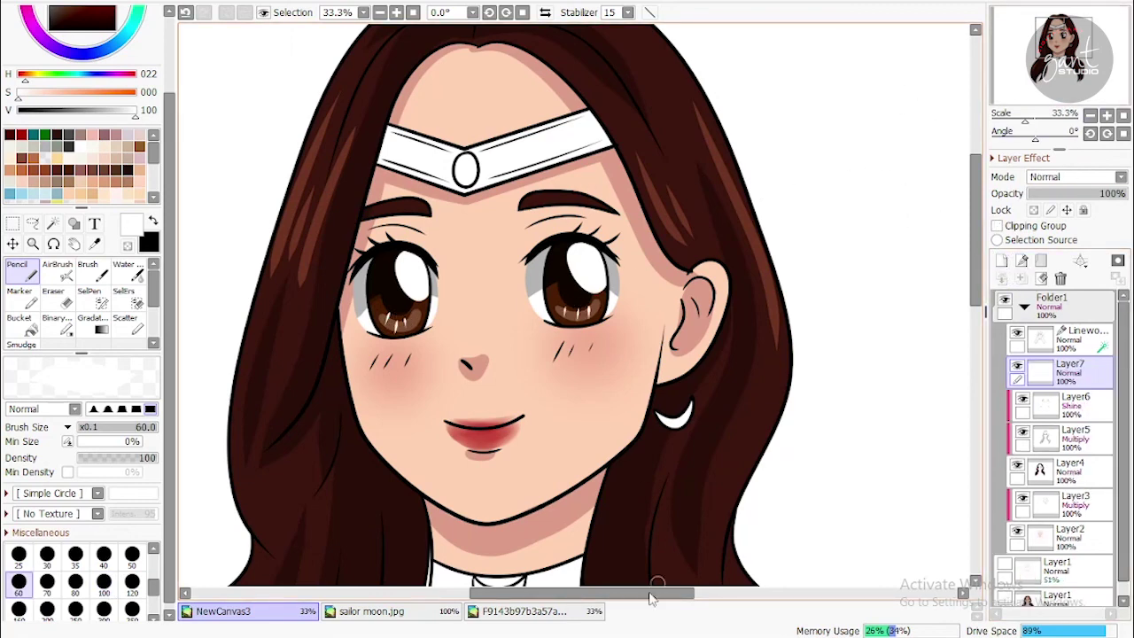
left_click(532, 610)
scroll(567, 97, "up", 4)
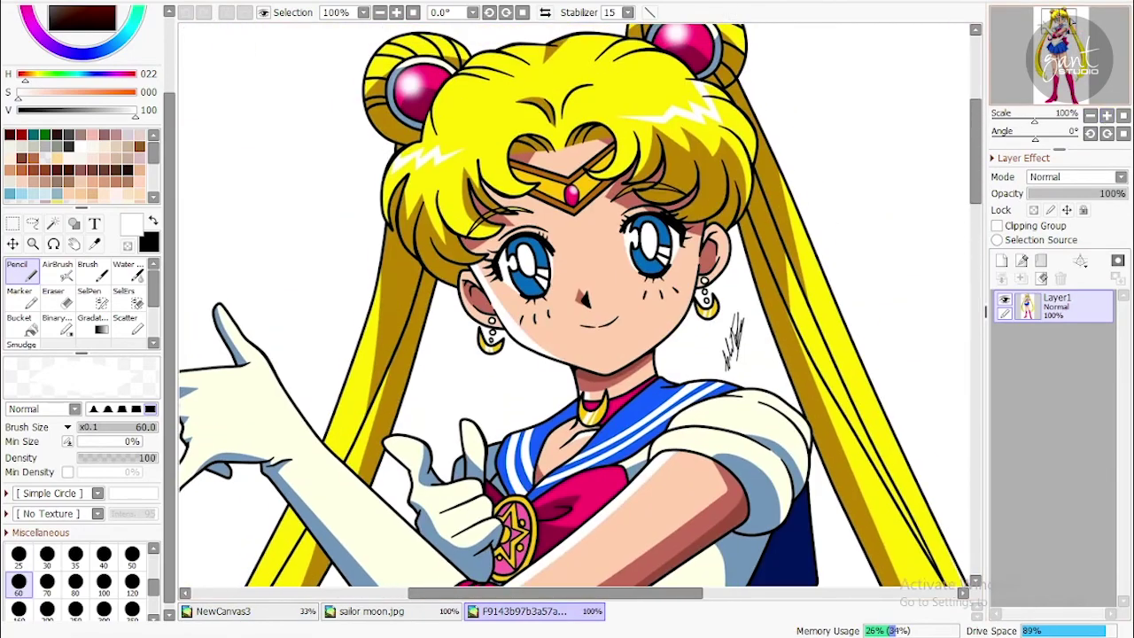
left_click(283, 567, "alt")
Fill the tiara, crescent earring and choker crescent with gold, and the tiara gem and choker with pink (H 335, S 100, V 100)
left_click(223, 611)
key("w")
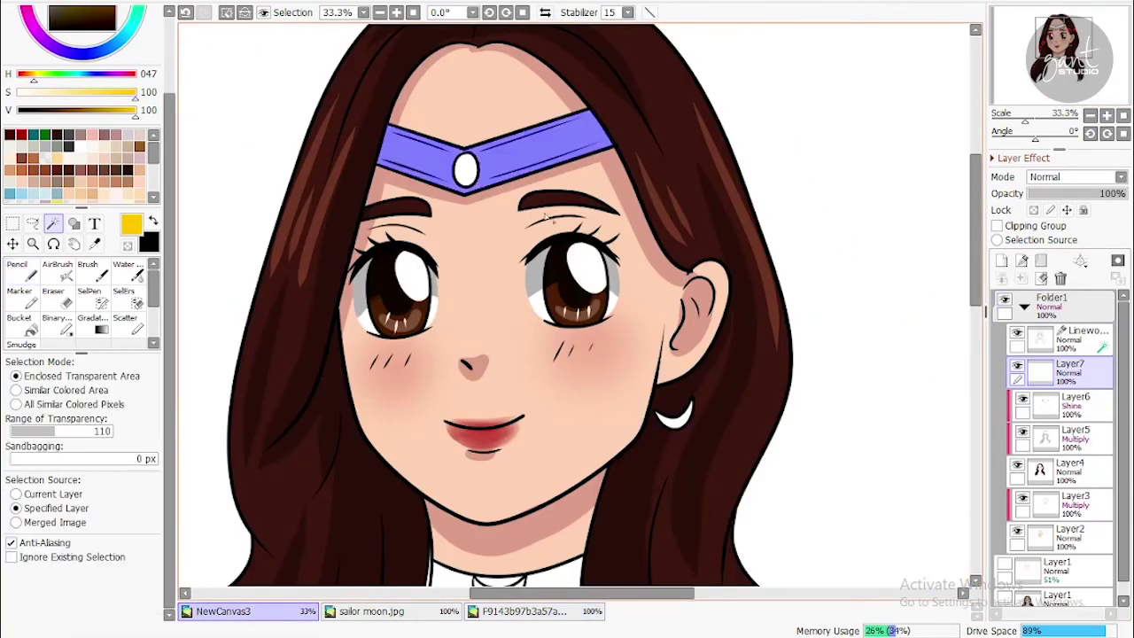
left_click_drag(566, 483, 566, 279)
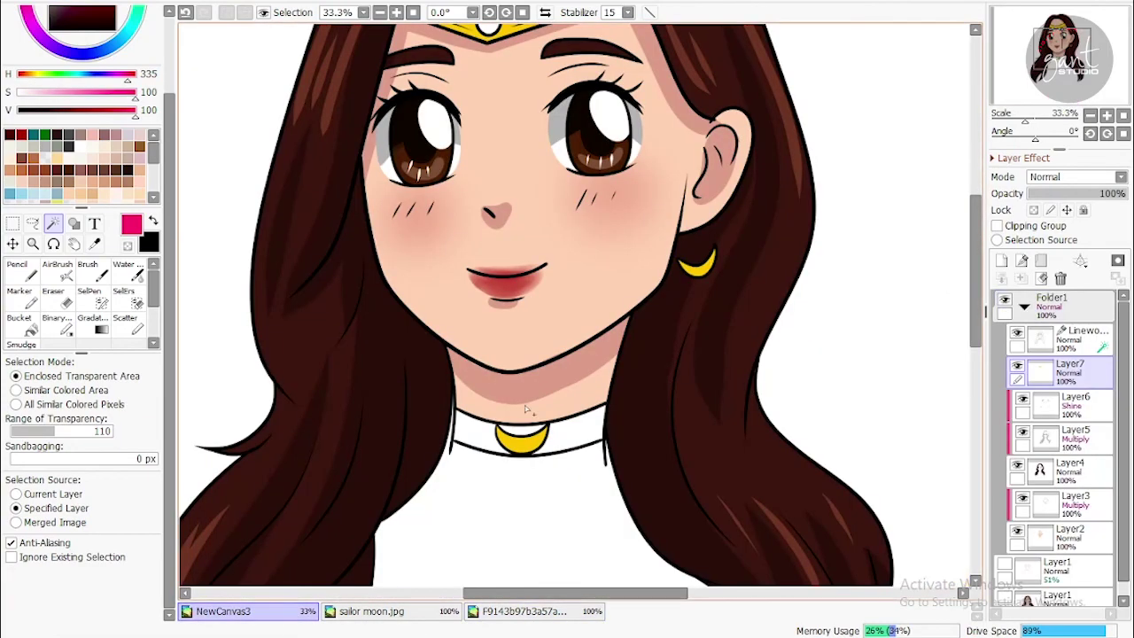
scroll(523, 278, "up", 3)
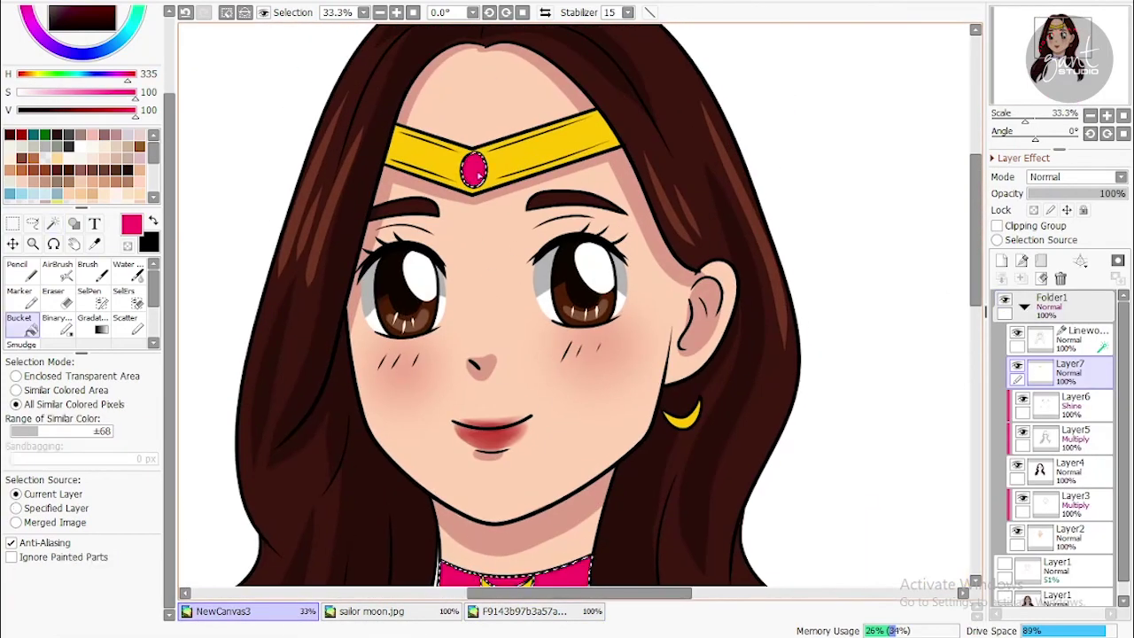